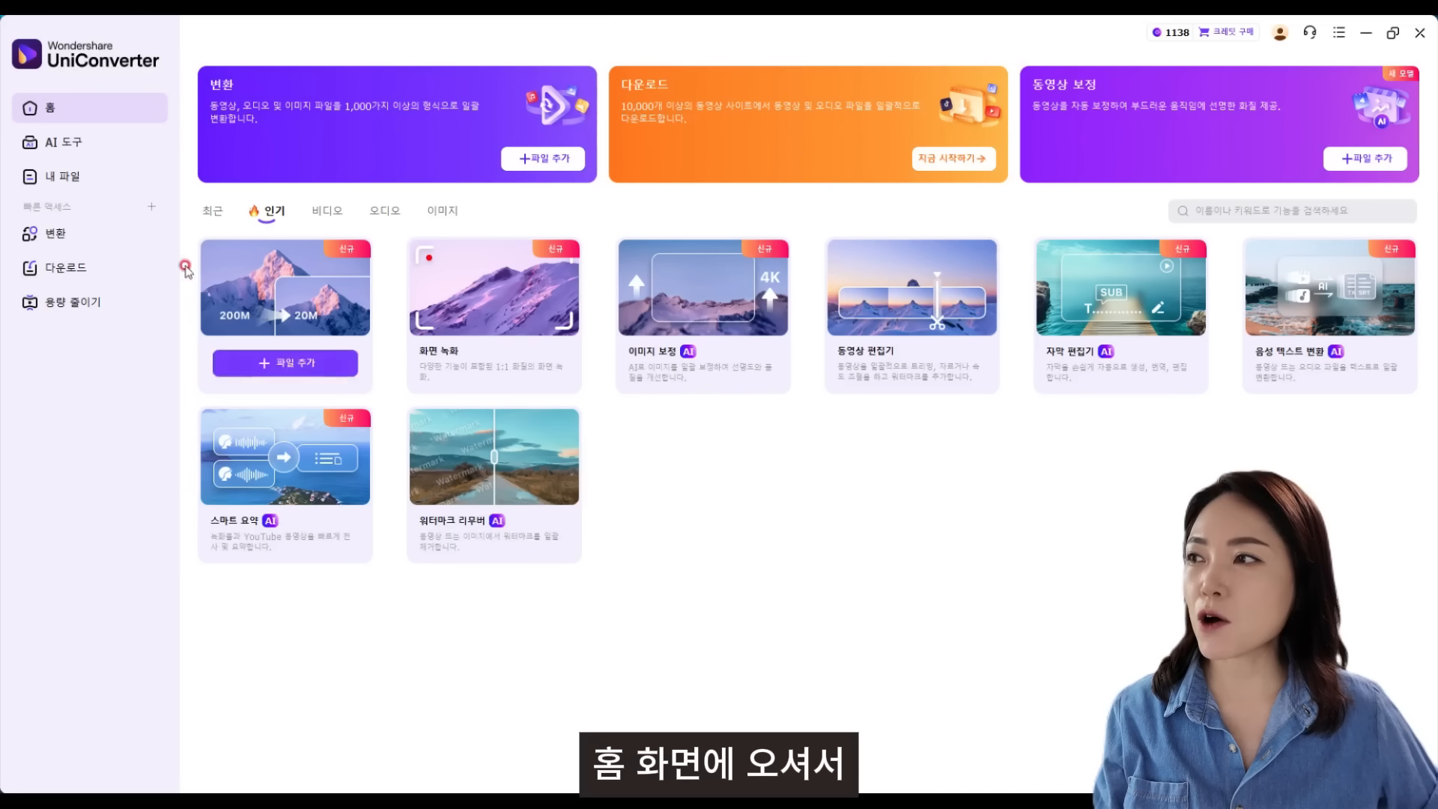
# - Load the video 0317 (1)(1).mp4 into the AI subtitle editor and play its opening seconds
pyautogui.click(76, 145)
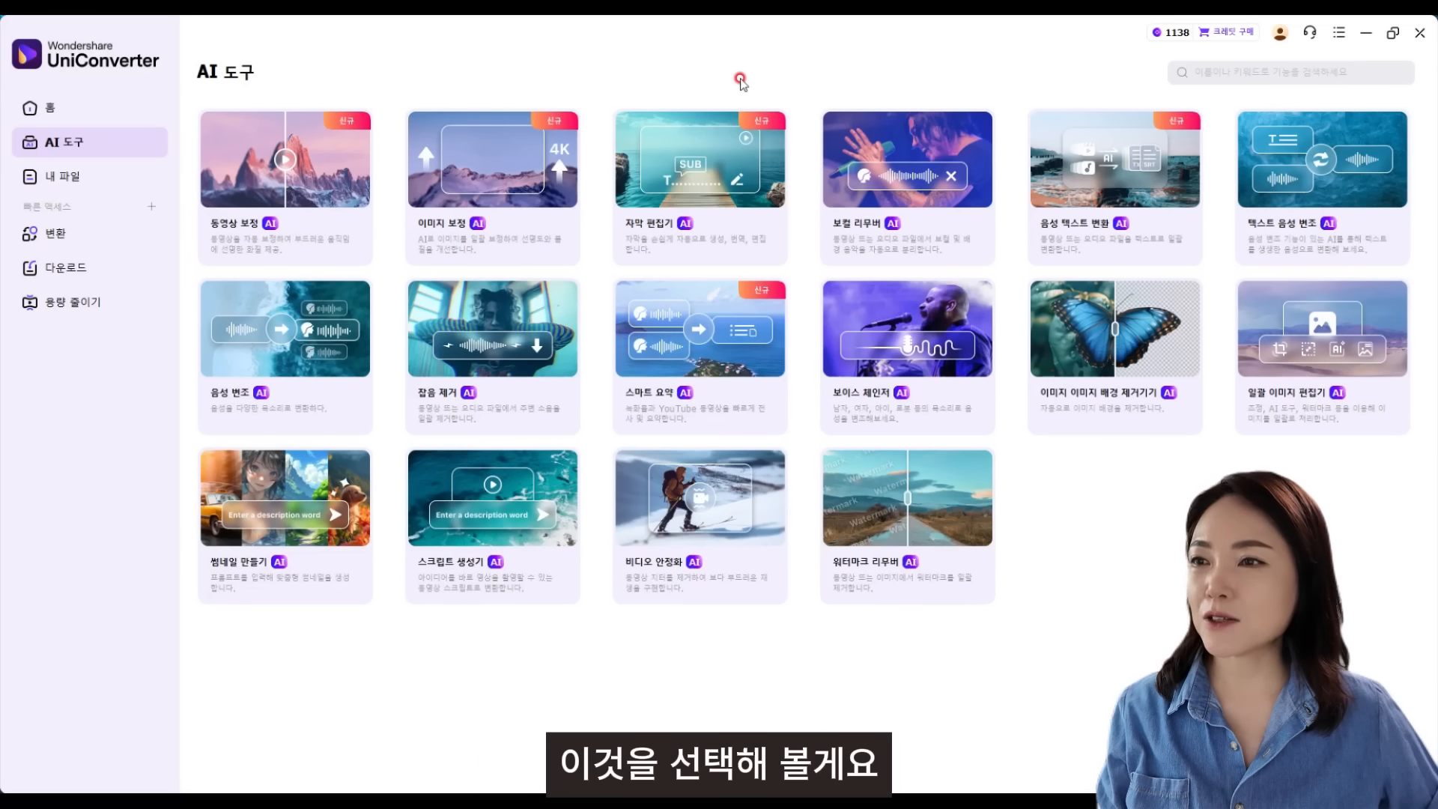
pyautogui.click(708, 182)
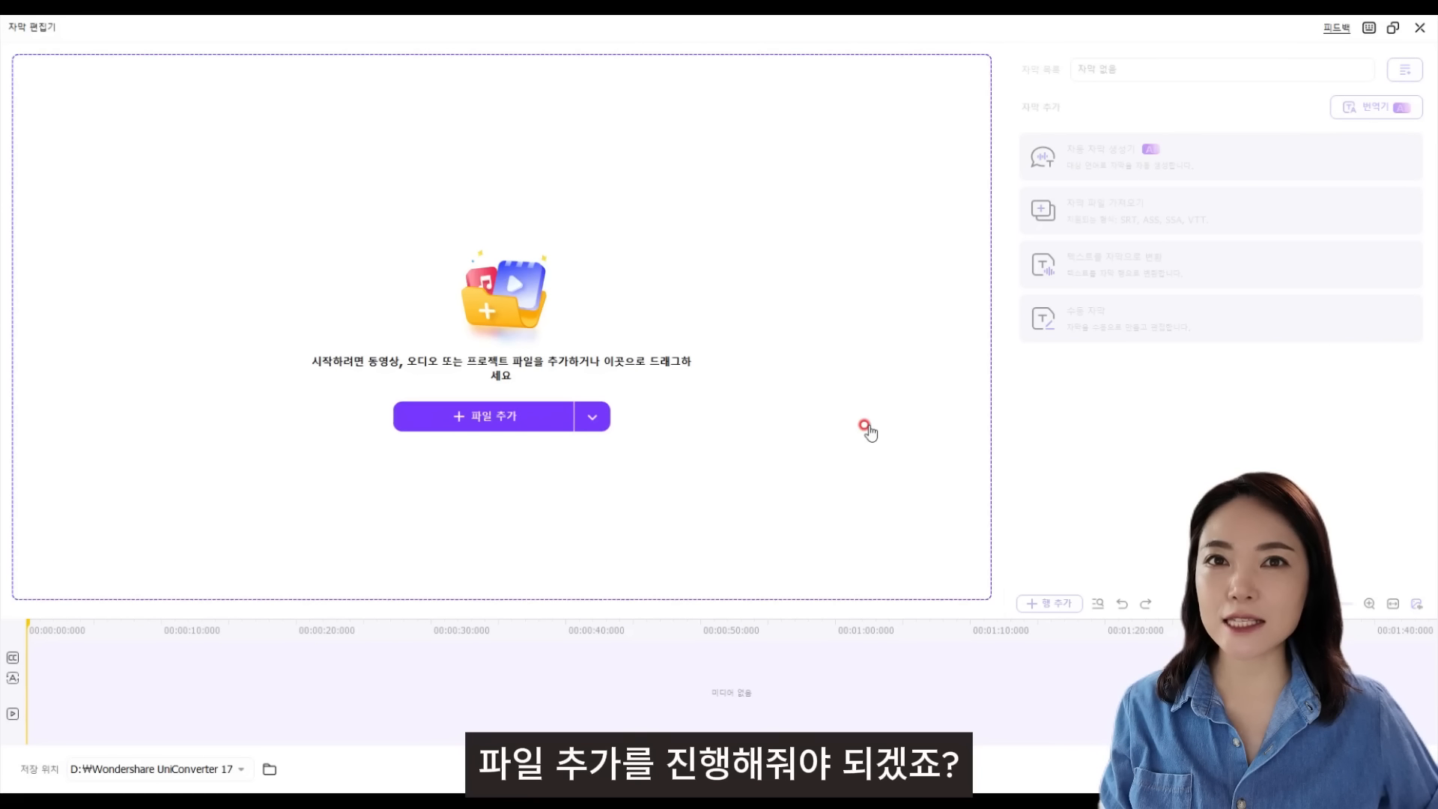
pyautogui.click(474, 419)
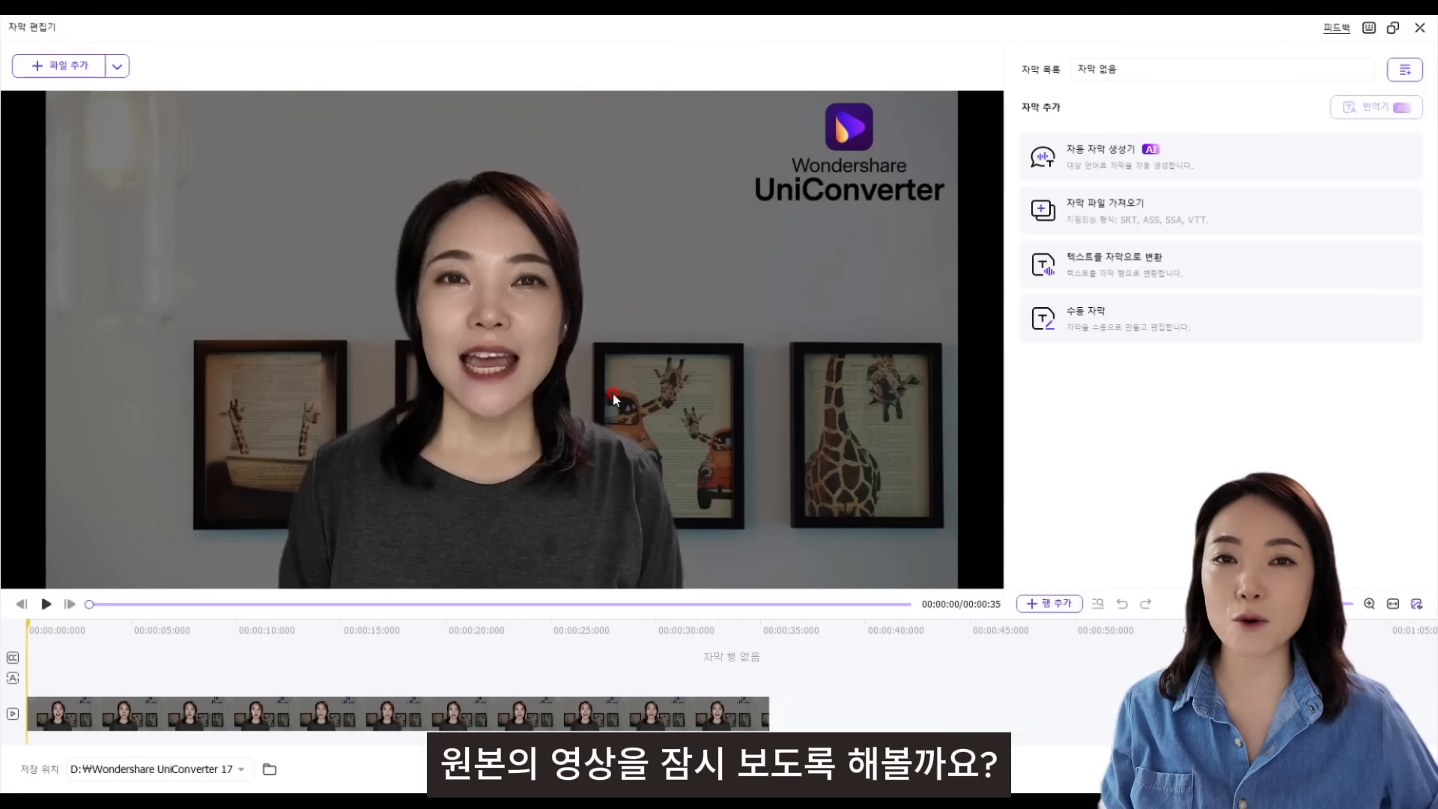
pyautogui.click(46, 604)
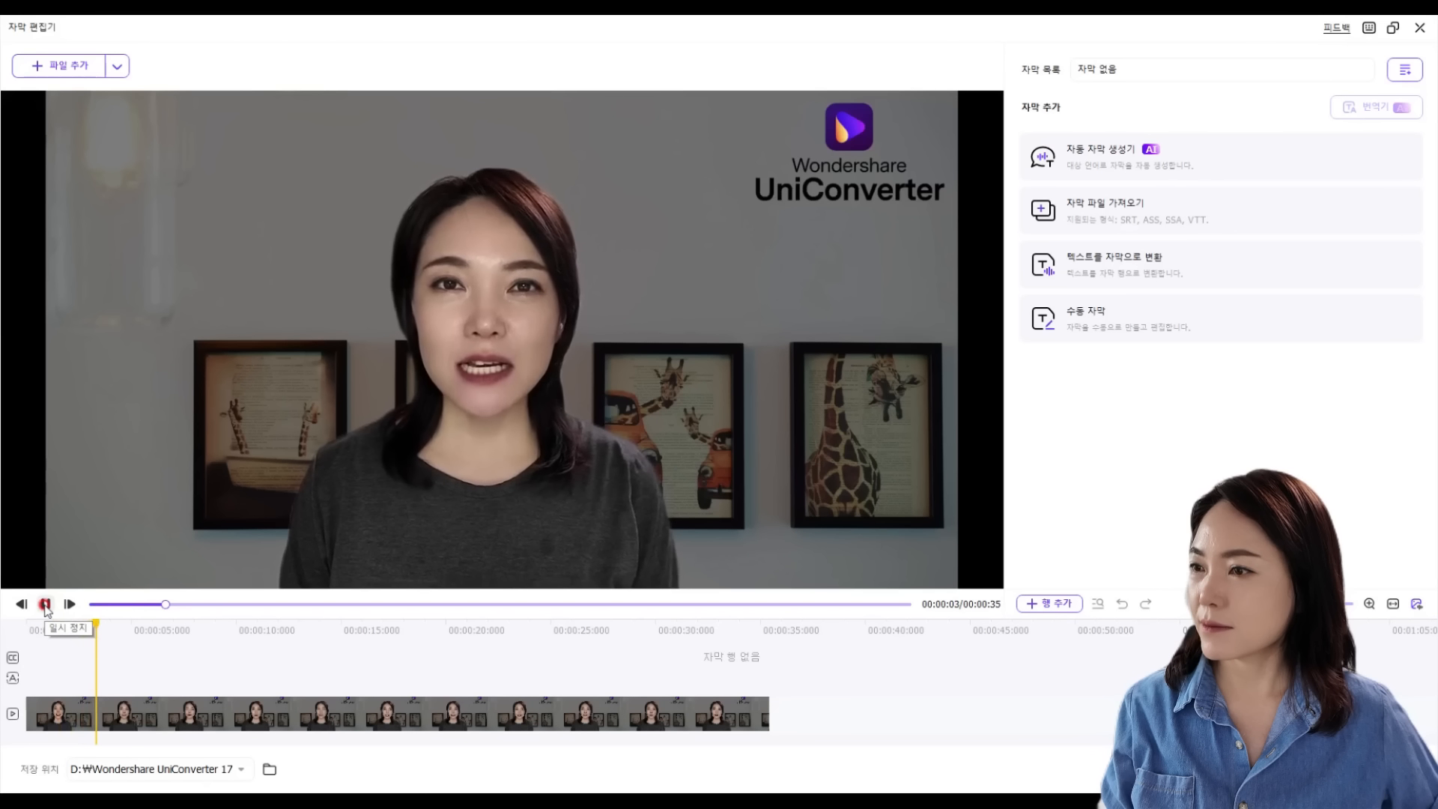
pyautogui.click(46, 604)
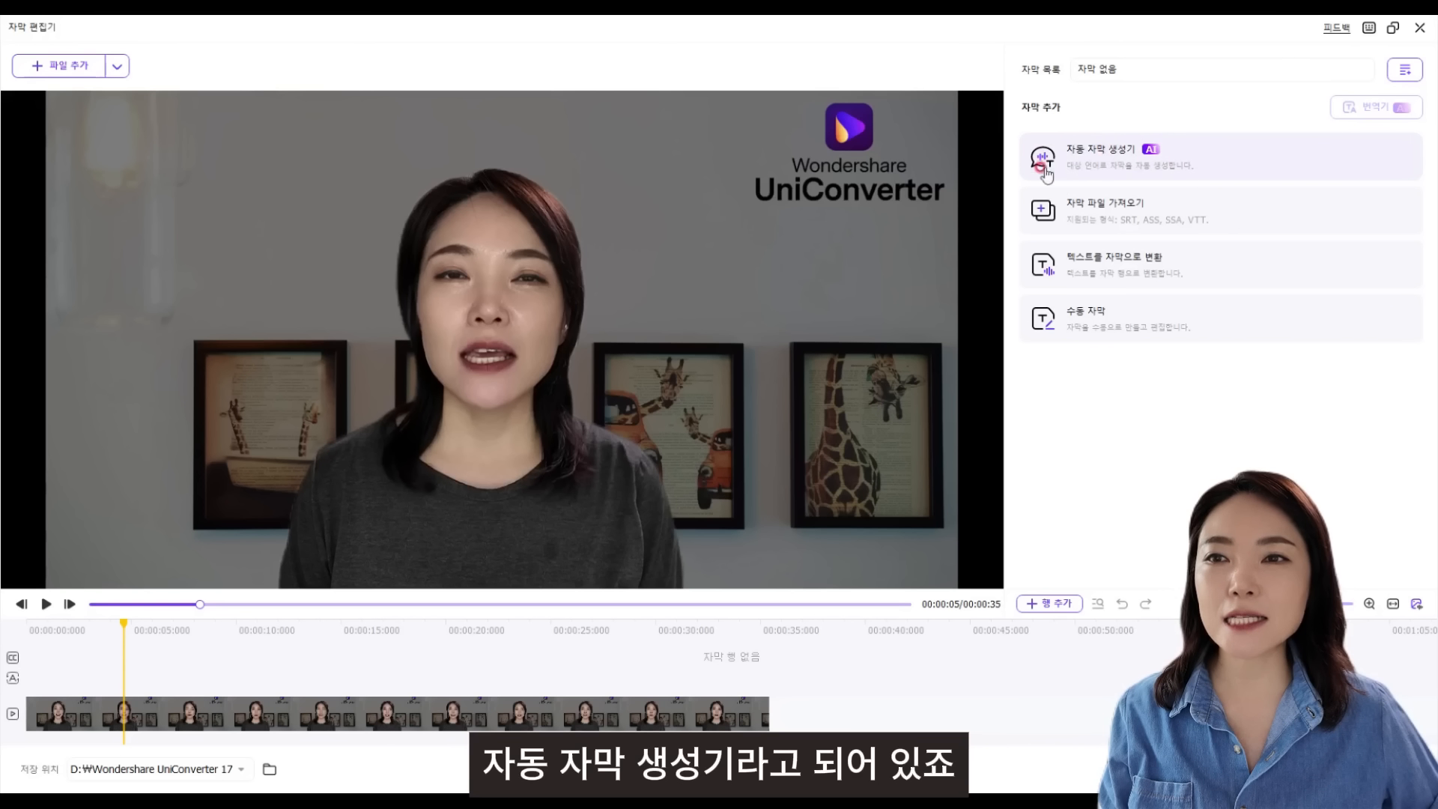
# - Open the automatic subtitle generator and look through the translation languages, keeping the translation option at none
pyautogui.click(1196, 163)
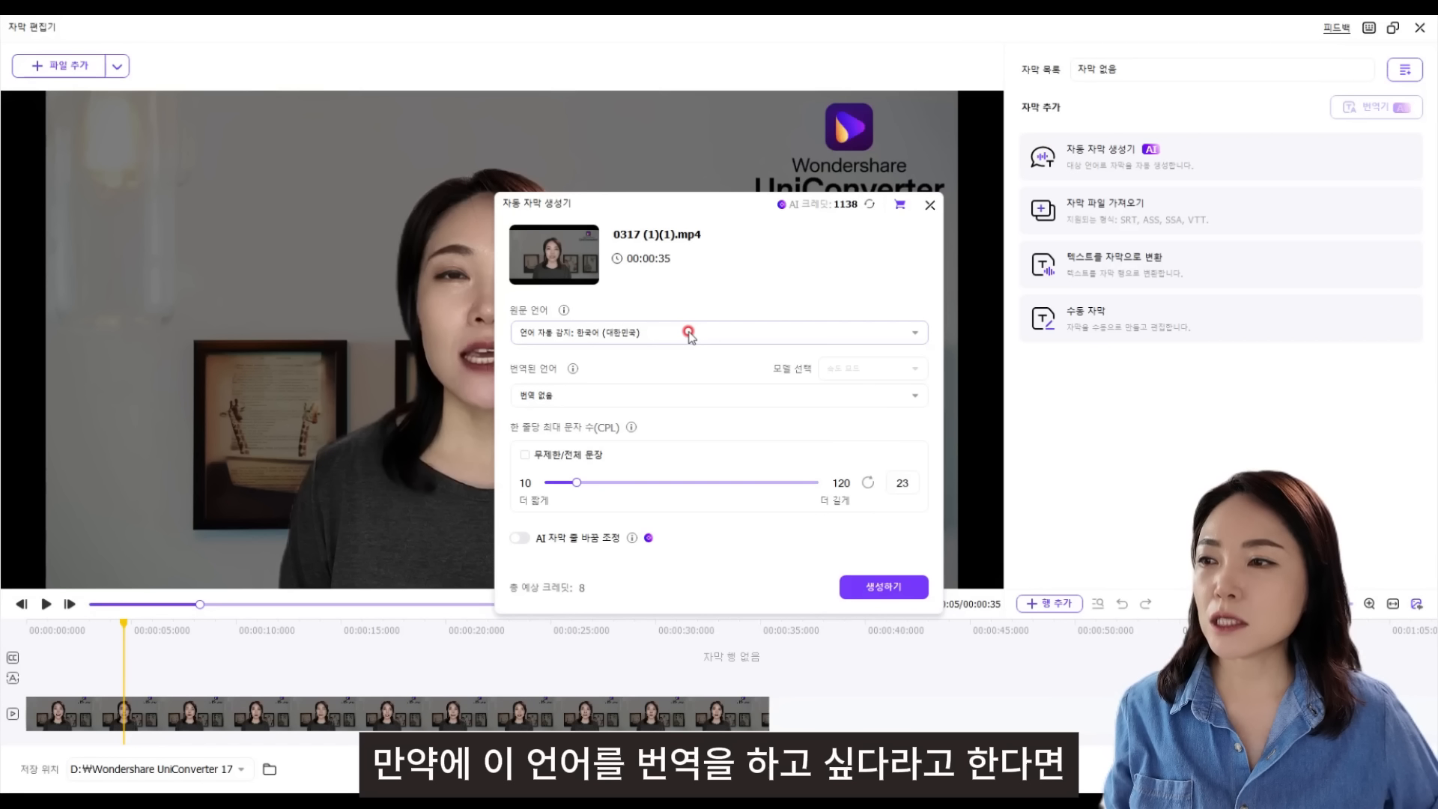
pyautogui.click(649, 390)
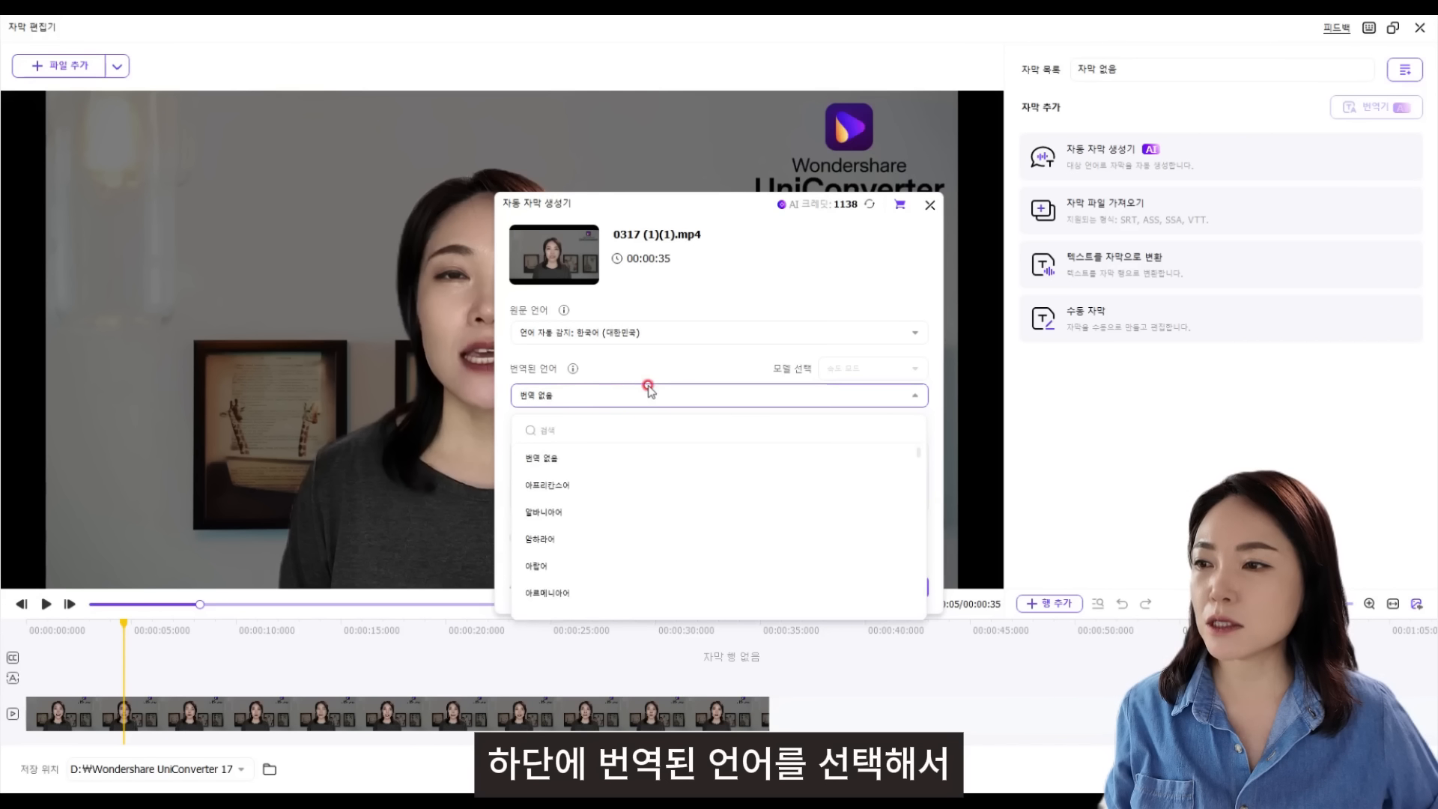
pyautogui.scroll(-15, 658, 483)
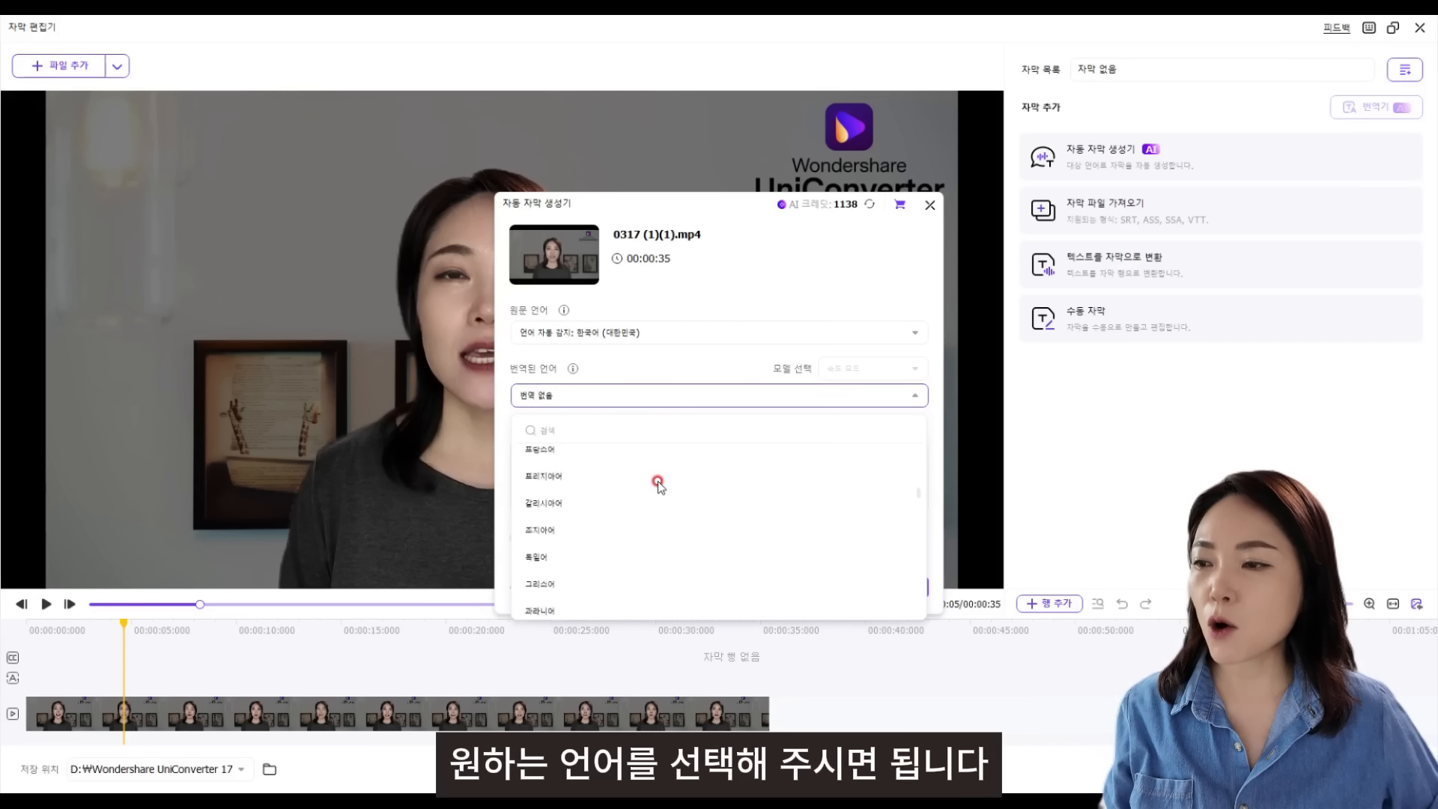
pyautogui.scroll(-5, 658, 483)
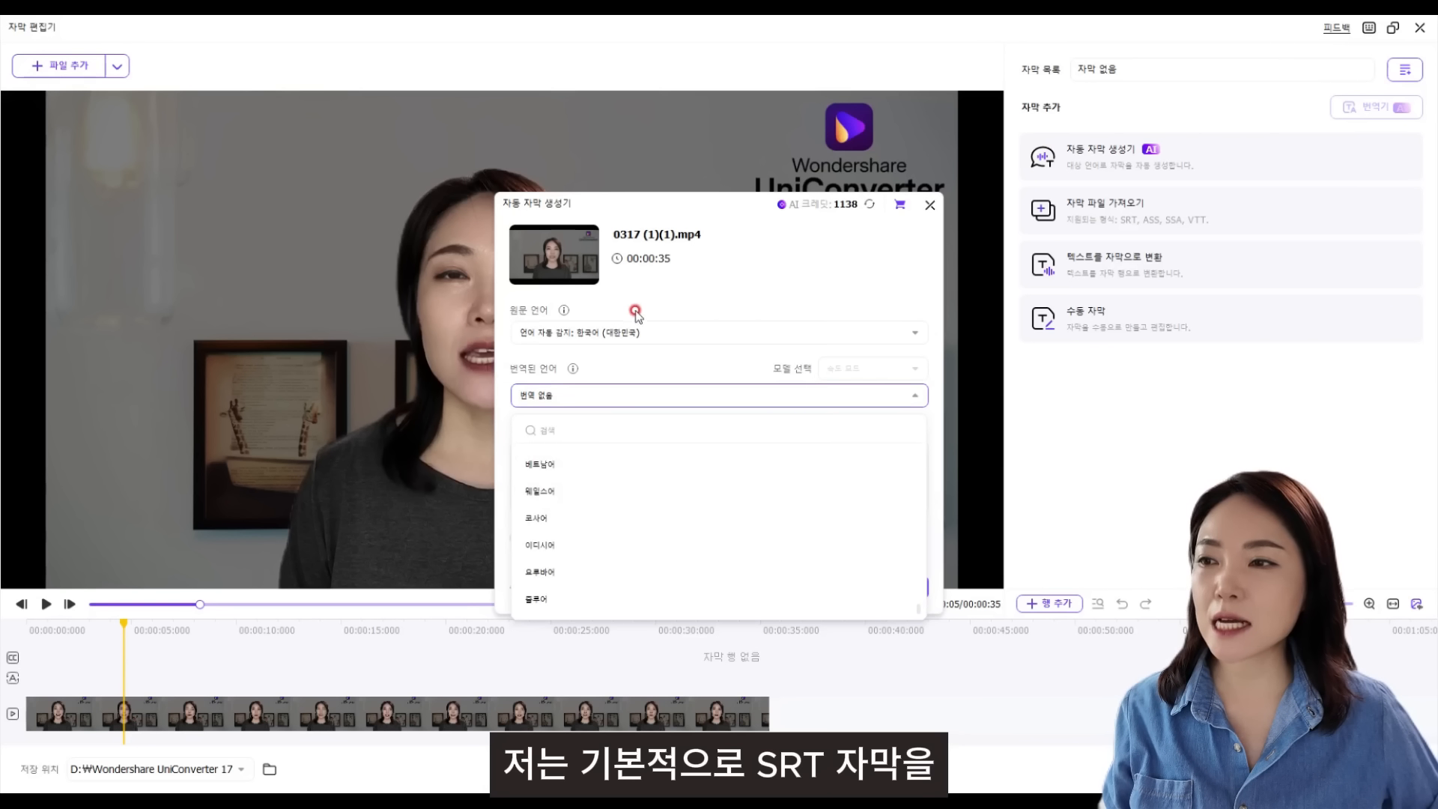
pyautogui.click(639, 371)
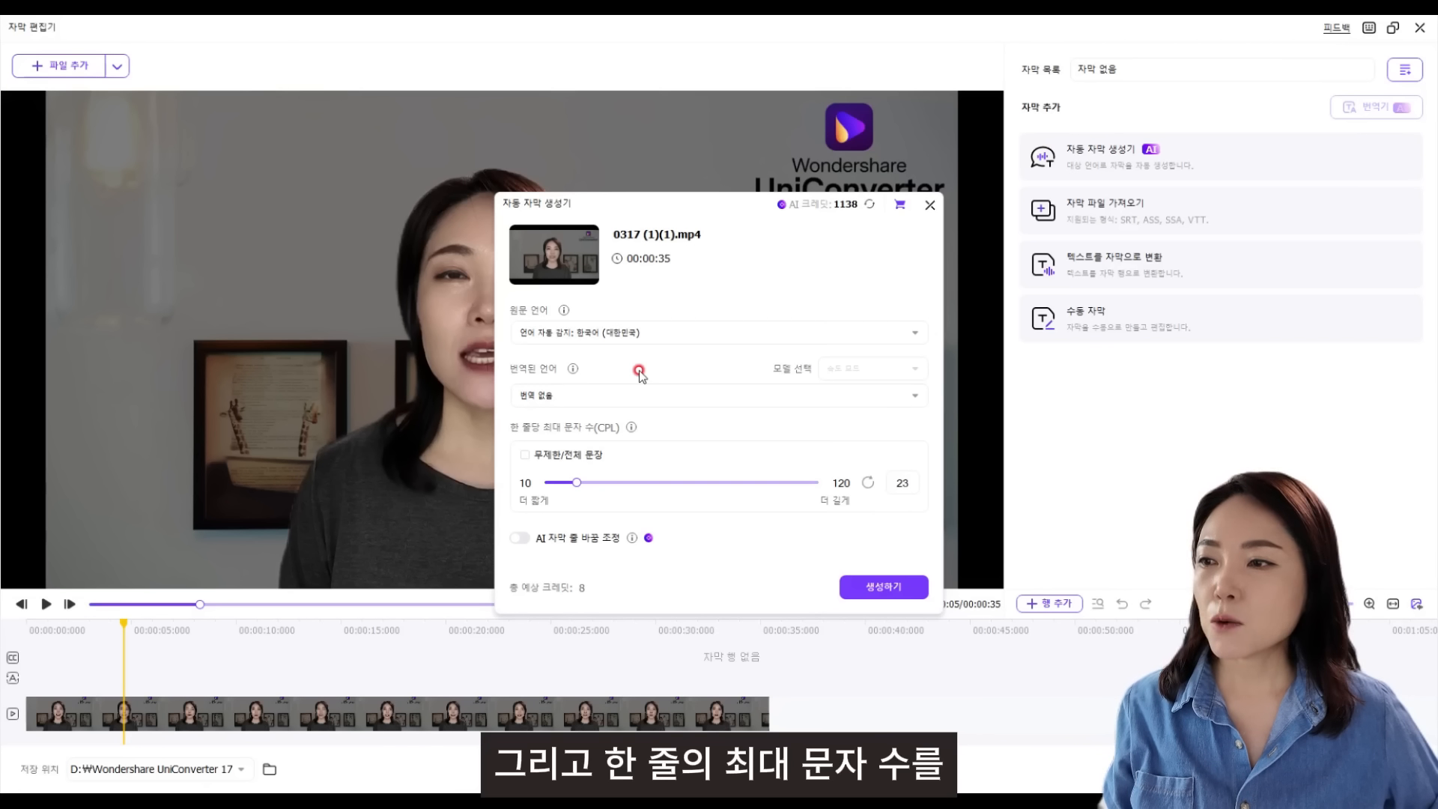
# - Generate subtitles with AI subtitle line-break adjustment enabled and apply them to the video
pyautogui.moveTo(630, 430)
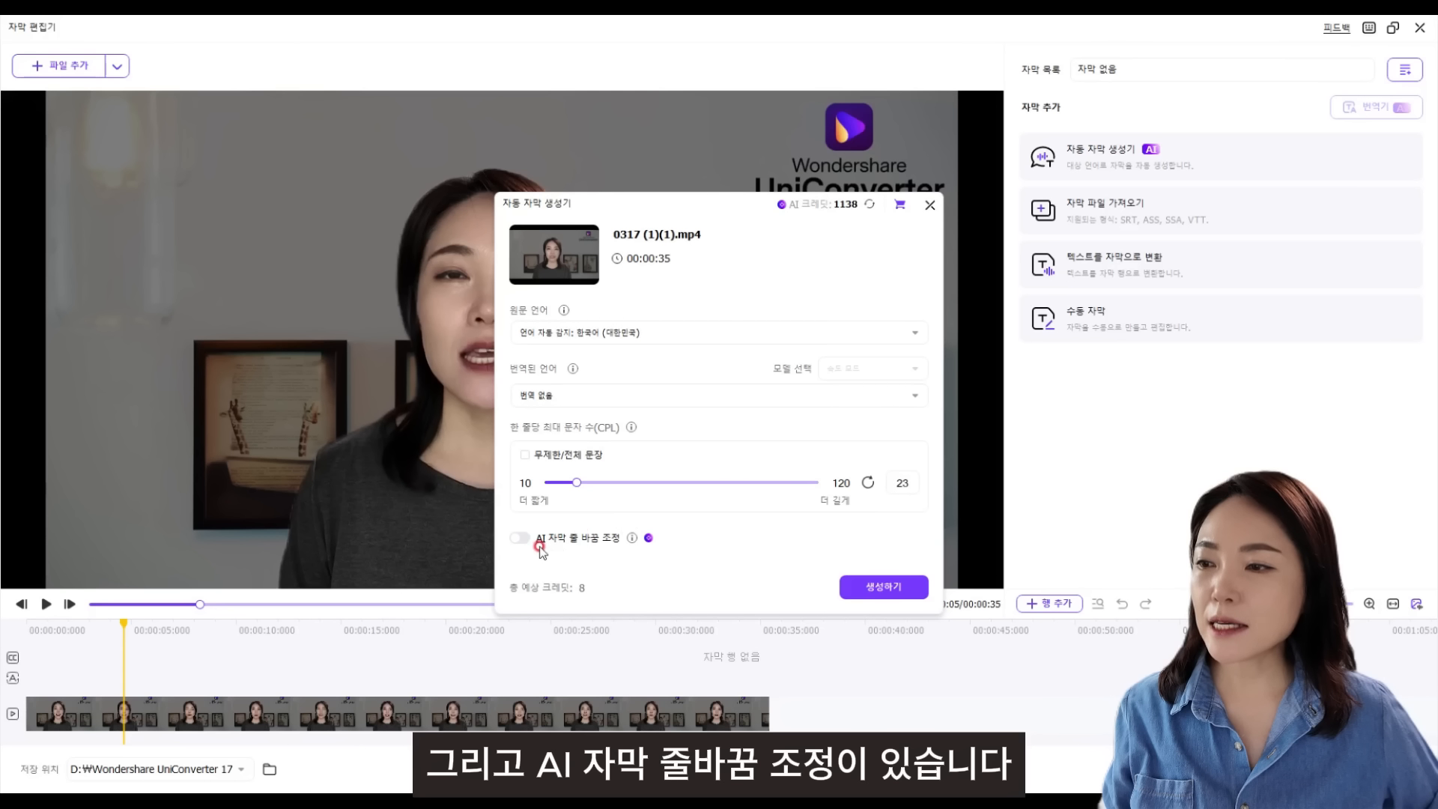
pyautogui.moveTo(626, 541)
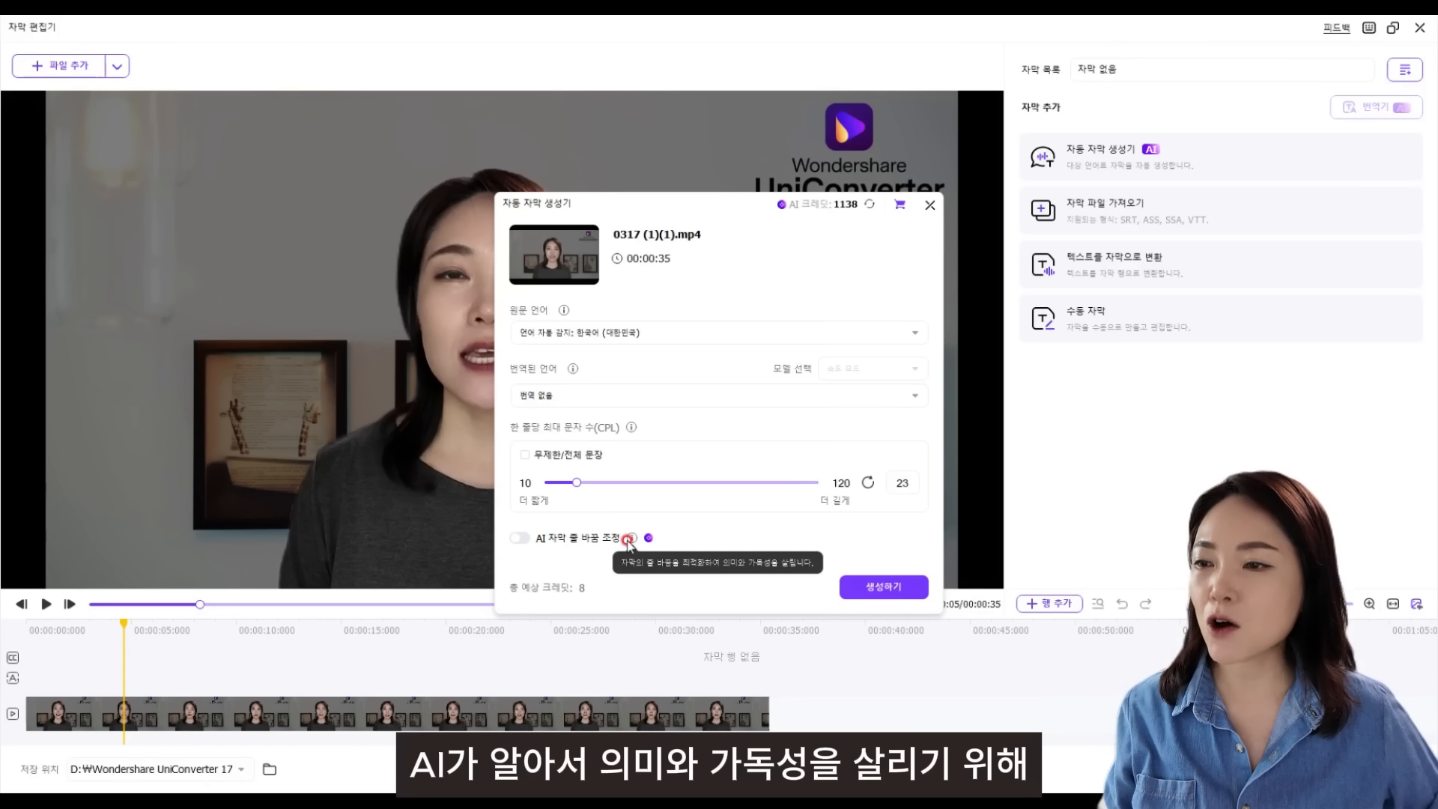
pyautogui.click(519, 538)
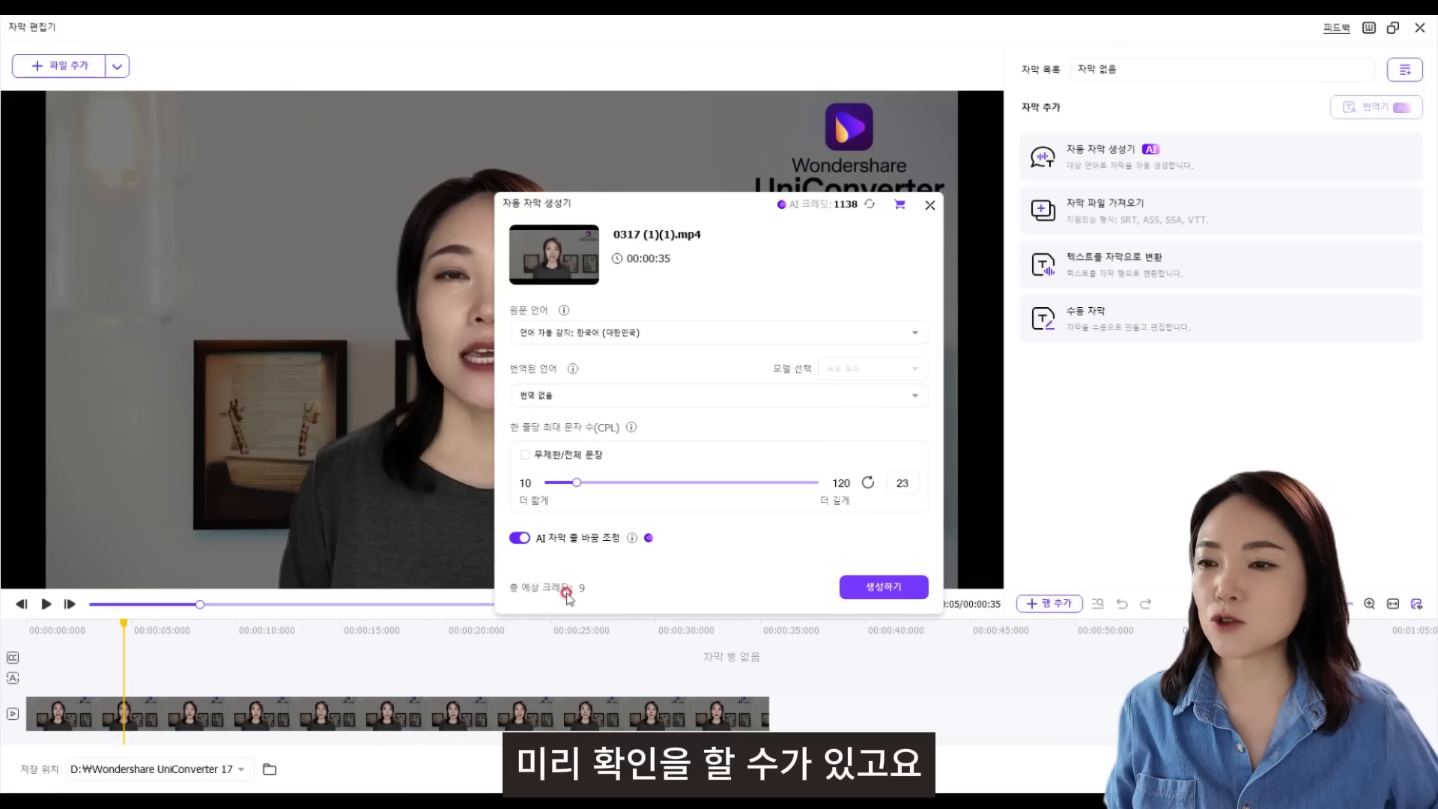
pyautogui.click(873, 589)
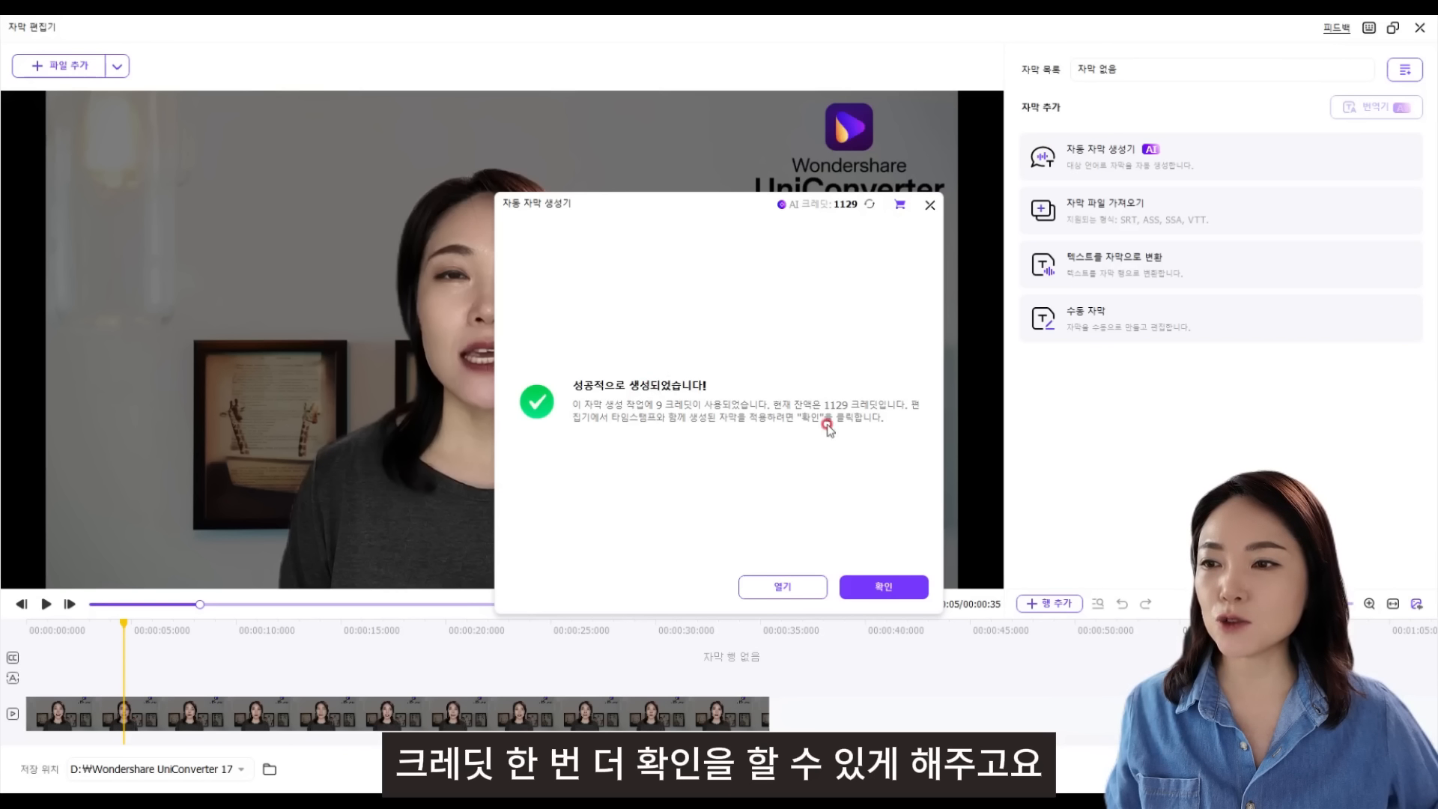
pyautogui.click(908, 588)
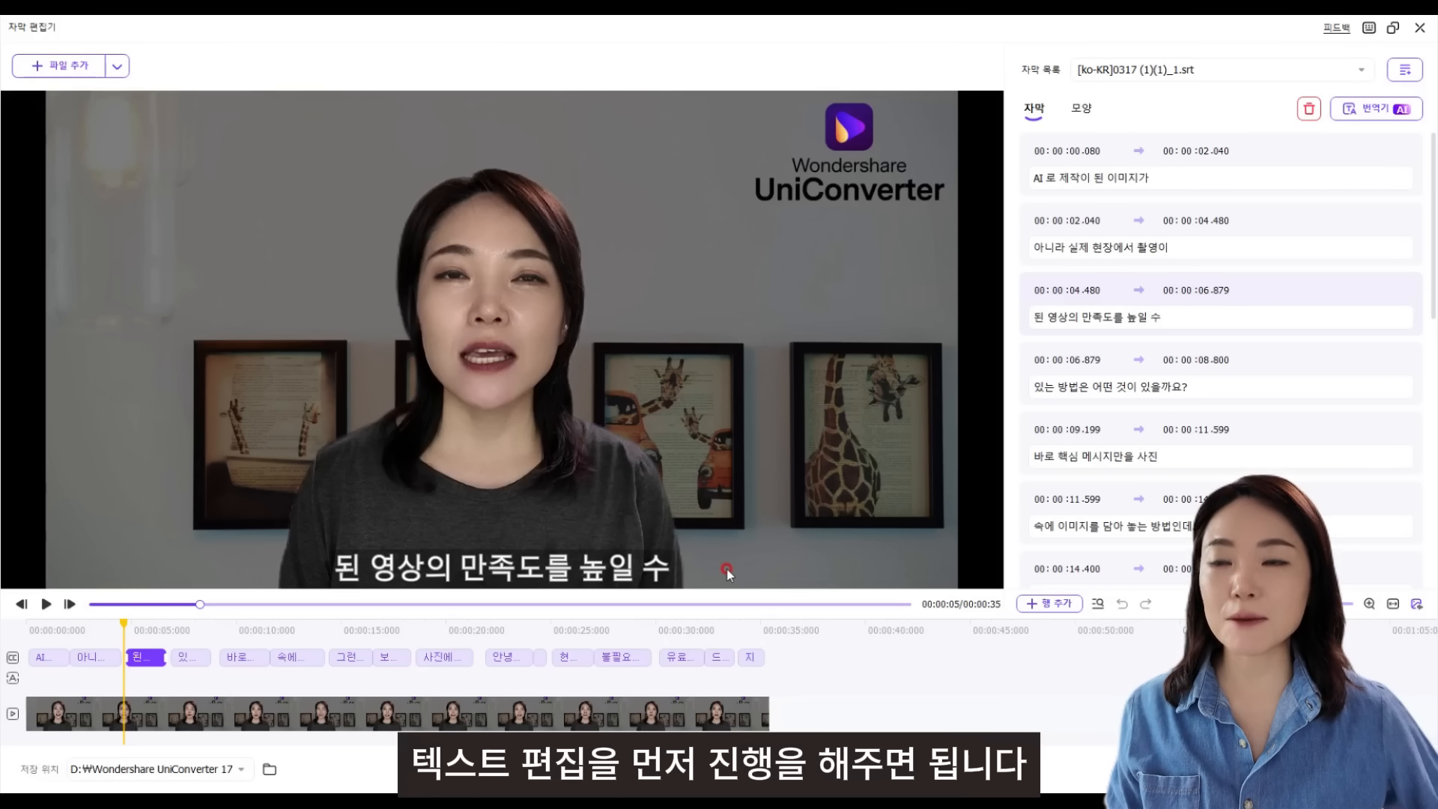
# - Play the subtitled video from its start to check the generated captions against the speech
pyautogui.moveTo(122, 627); pyautogui.dragTo(3, 637)
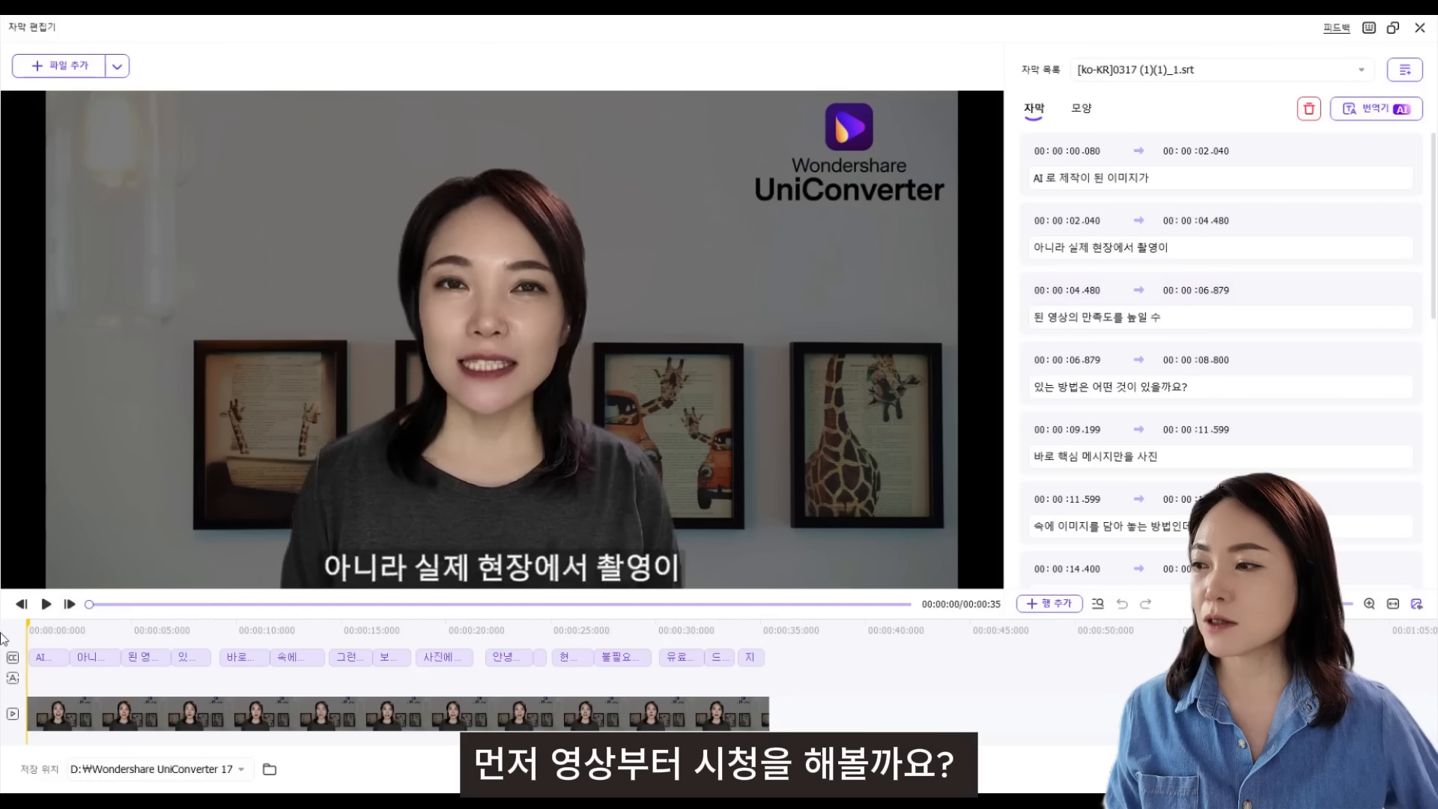
pyautogui.click(46, 603)
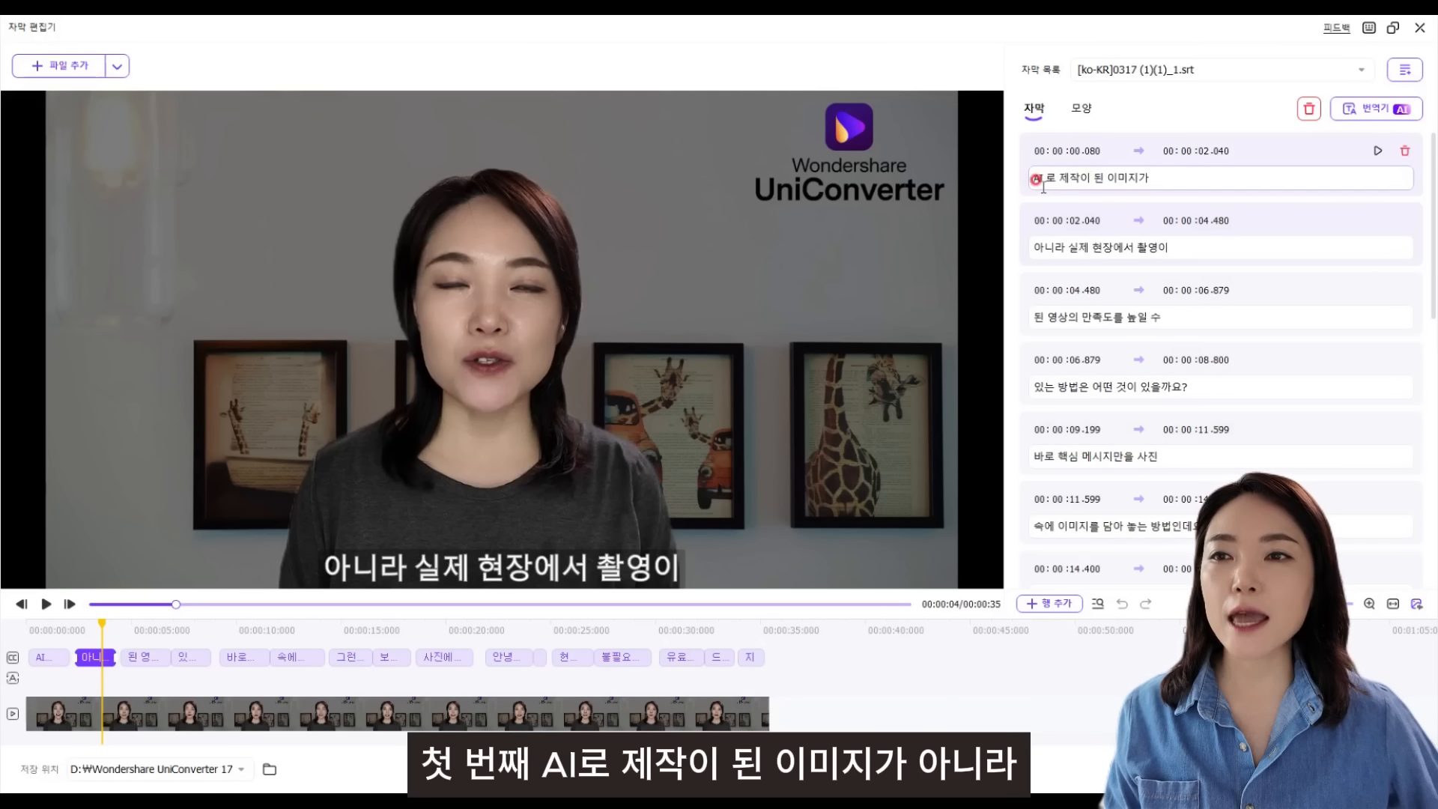
# - Move the word "아니라" from the start of the second subtitle line to the end of the first
pyautogui.click(1165, 179)
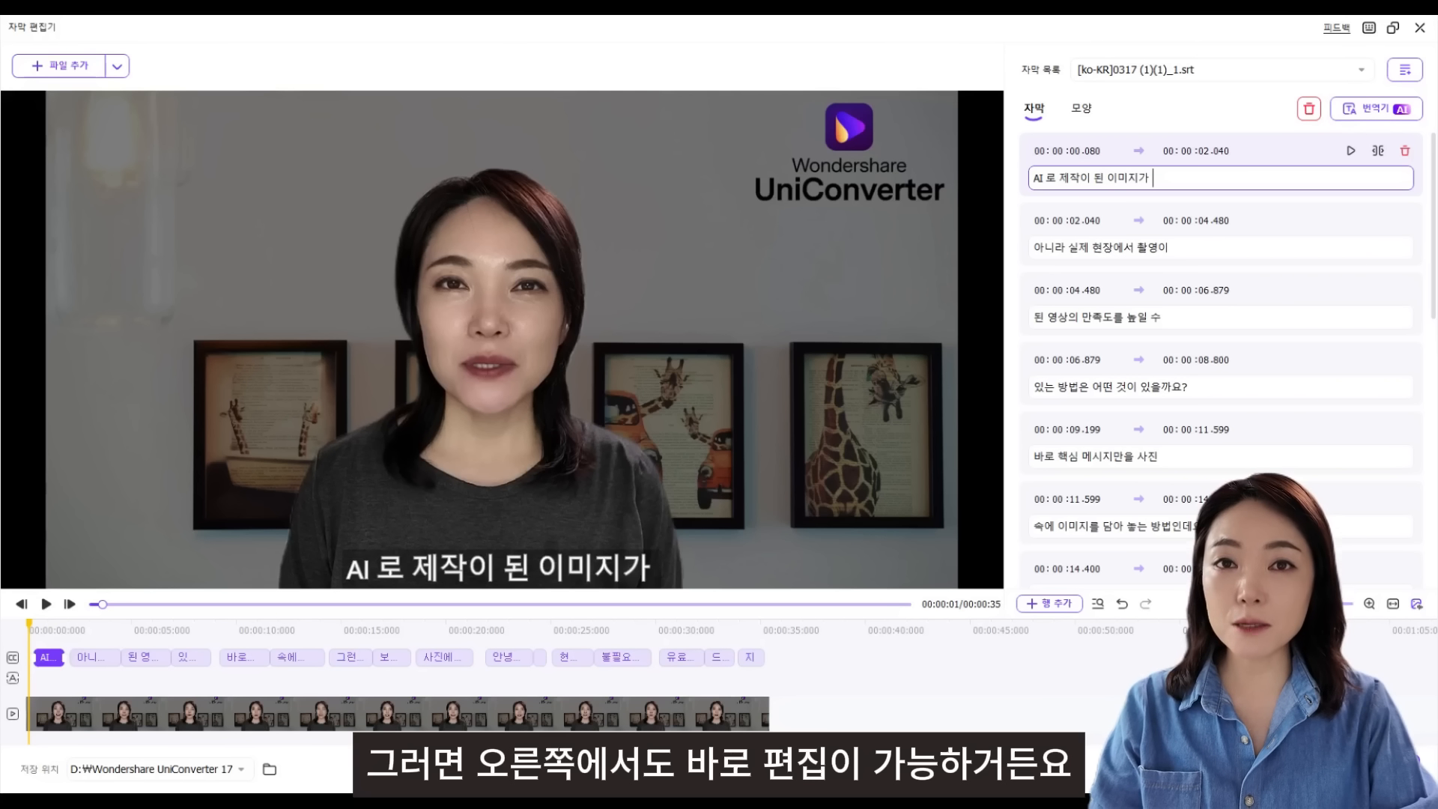
pyautogui.write('아니라')
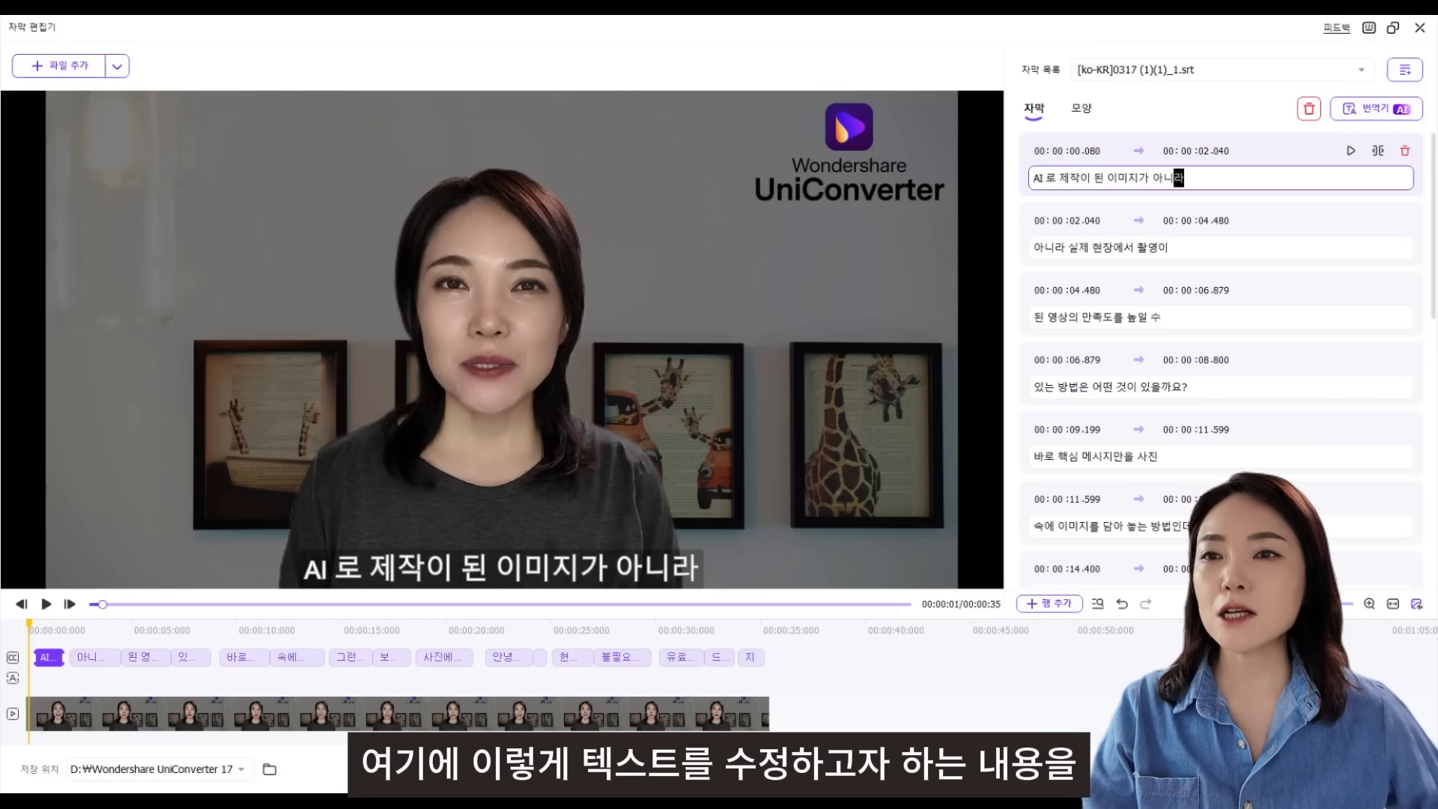
pyautogui.click(1099, 247)
pyautogui.moveTo(1066, 247); pyautogui.dragTo(1021, 249)
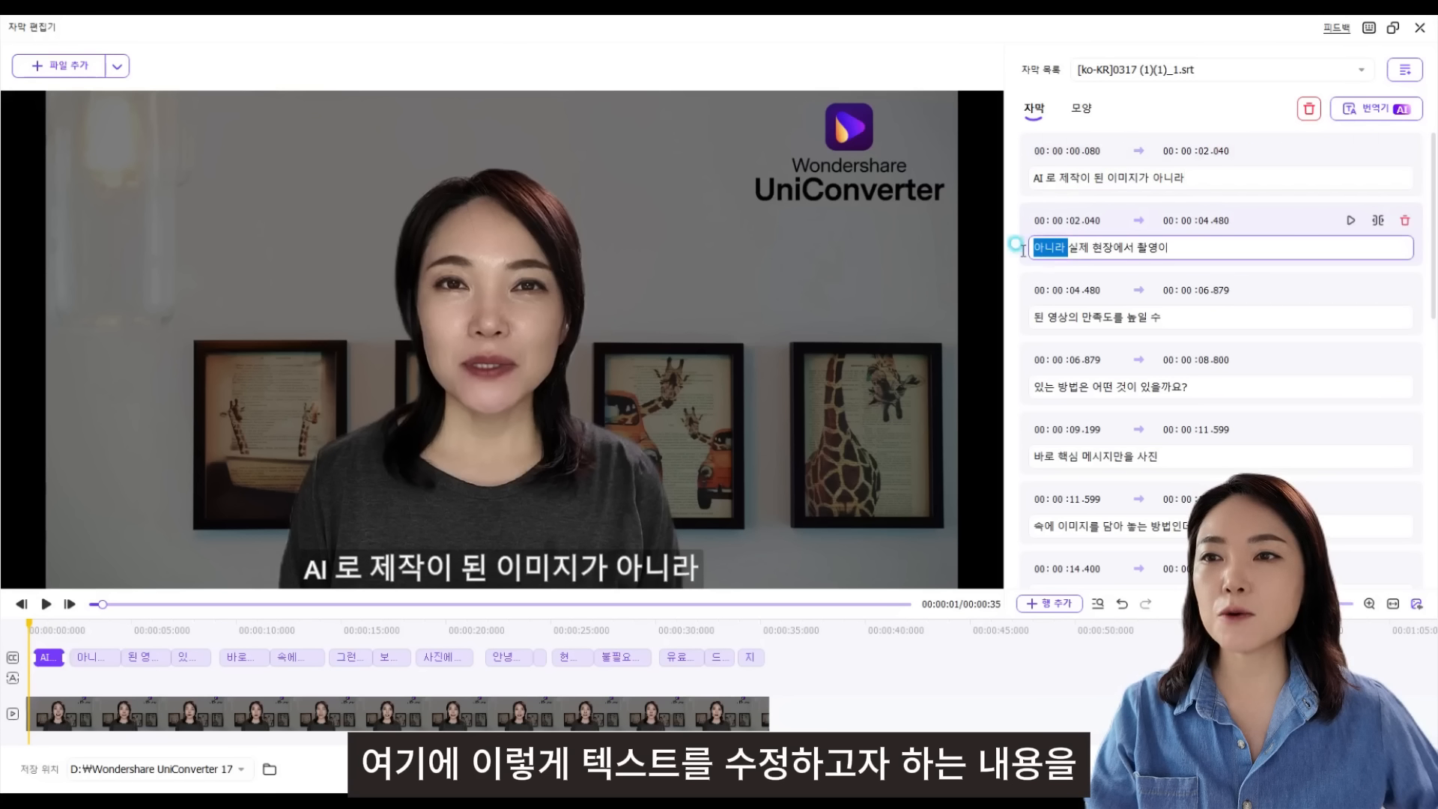
pyautogui.press('BackSpace')
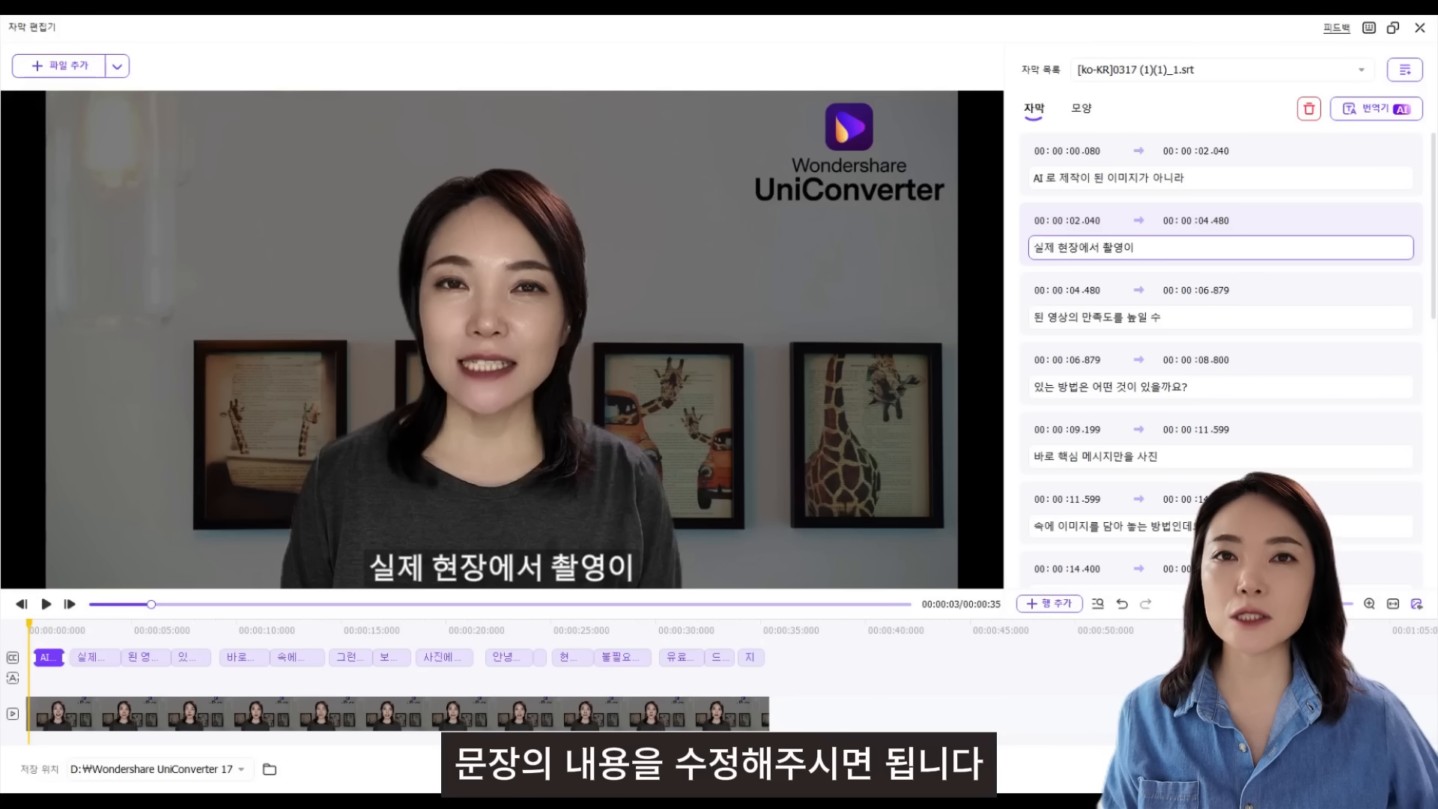
# - Move the word "된" from the start of the third subtitle line to the end of the second
pyautogui.click(1148, 247)
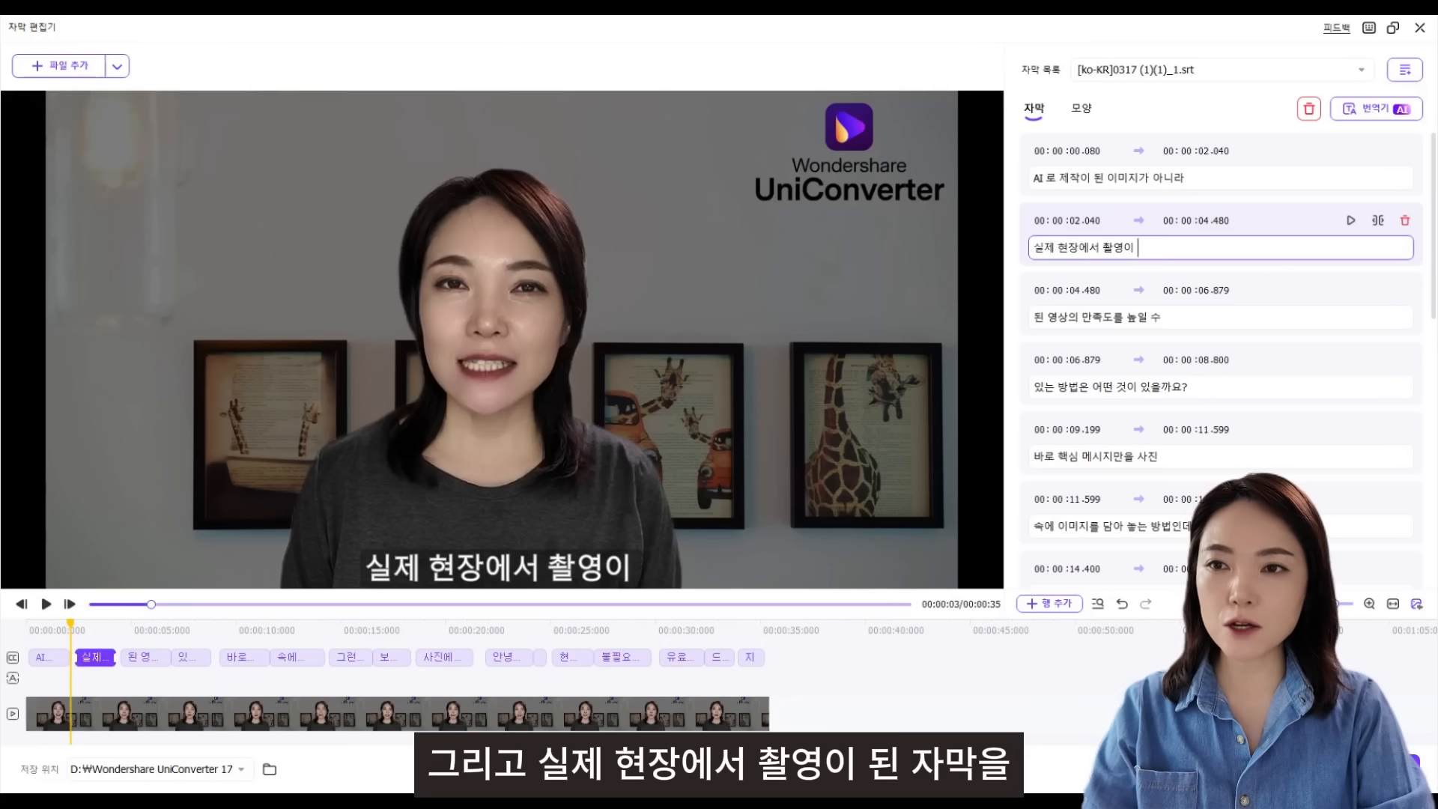
pyautogui.write('된')
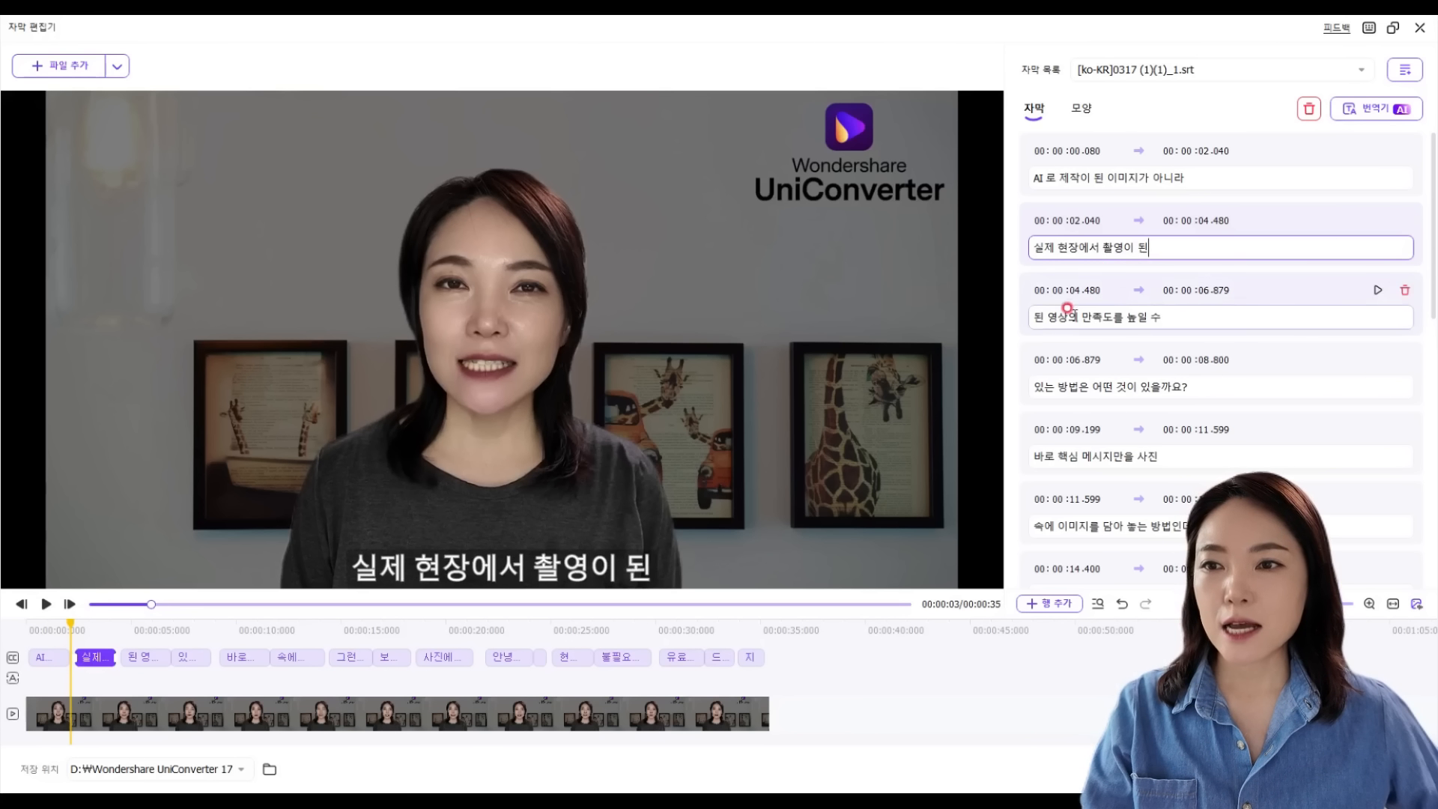
pyautogui.click(1036, 314)
pyautogui.press('Delete')
pyautogui.press('Delete')
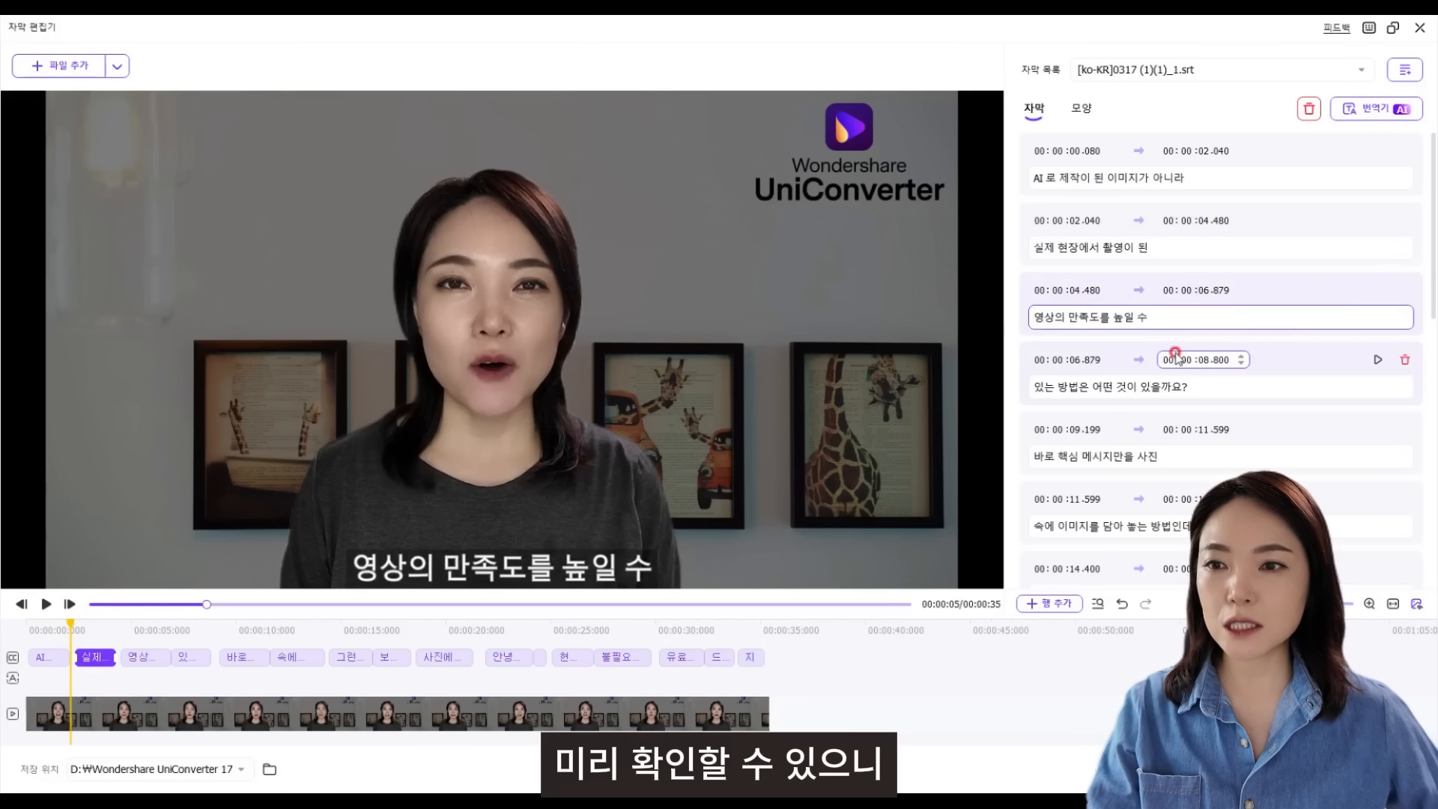
# - Move "있는 방법은" from the start of the fourth subtitle line to the end of the third
pyautogui.click(1165, 317)
pyautogui.write('ㅇ')
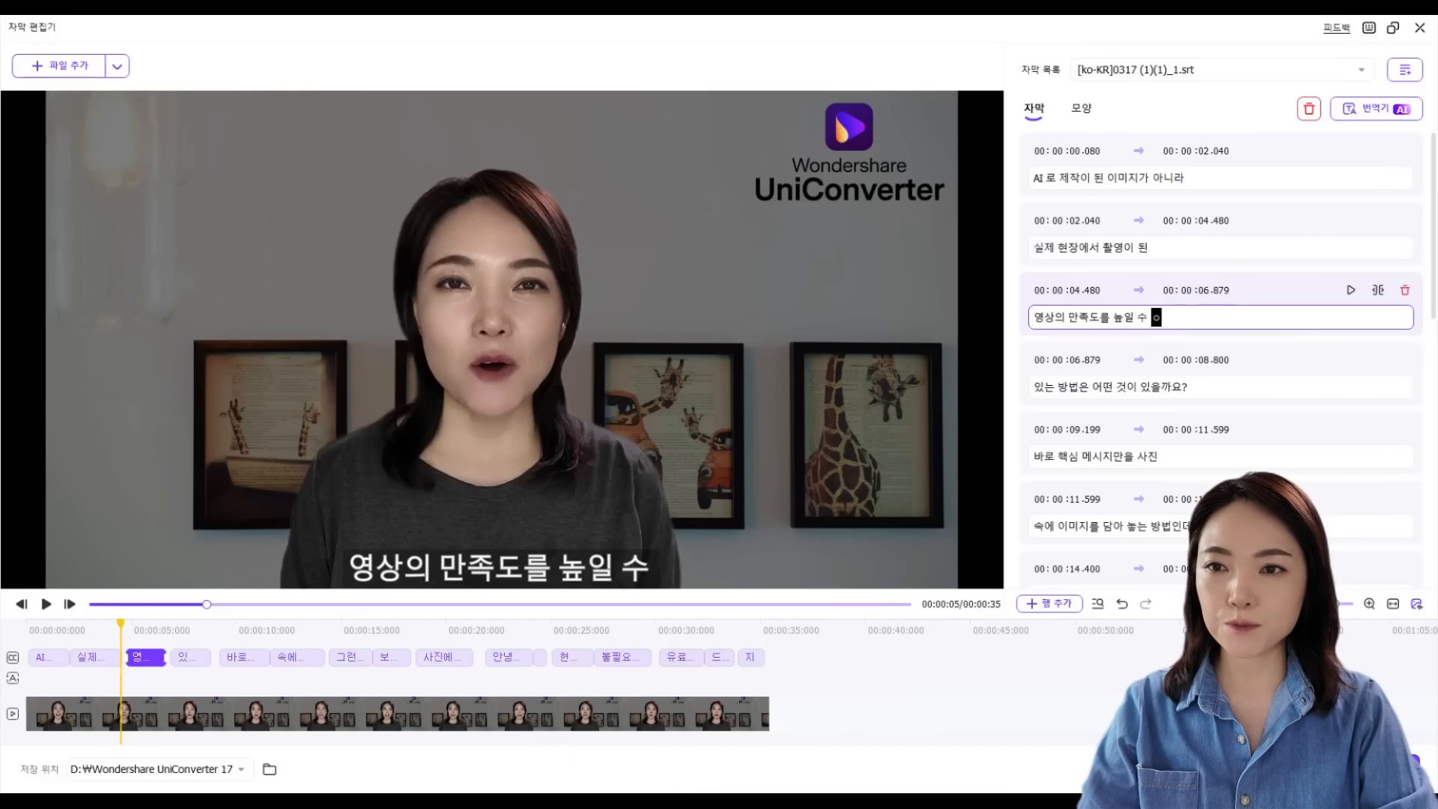
pyautogui.write('ㅣㅆ는')
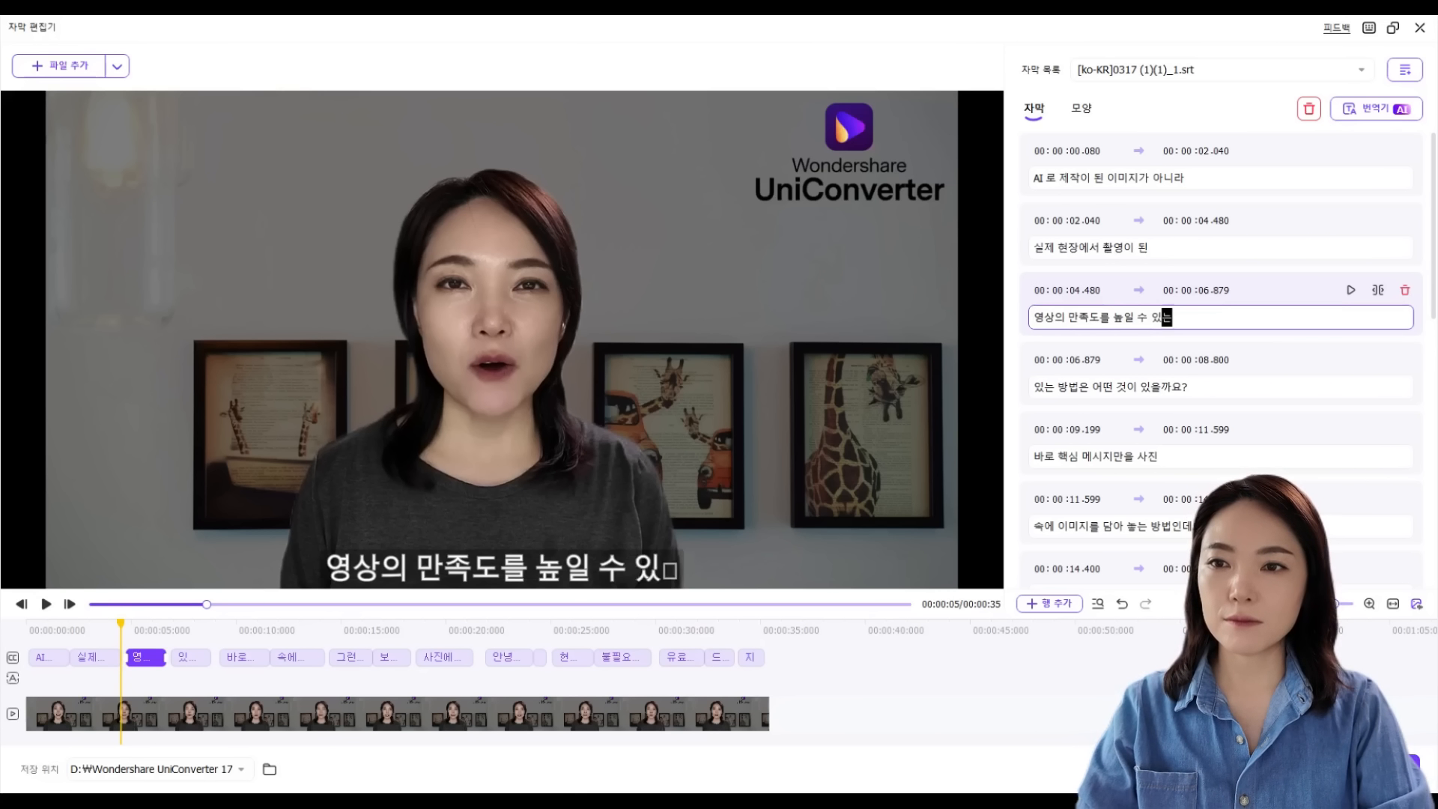
pyautogui.write(' 방법은')
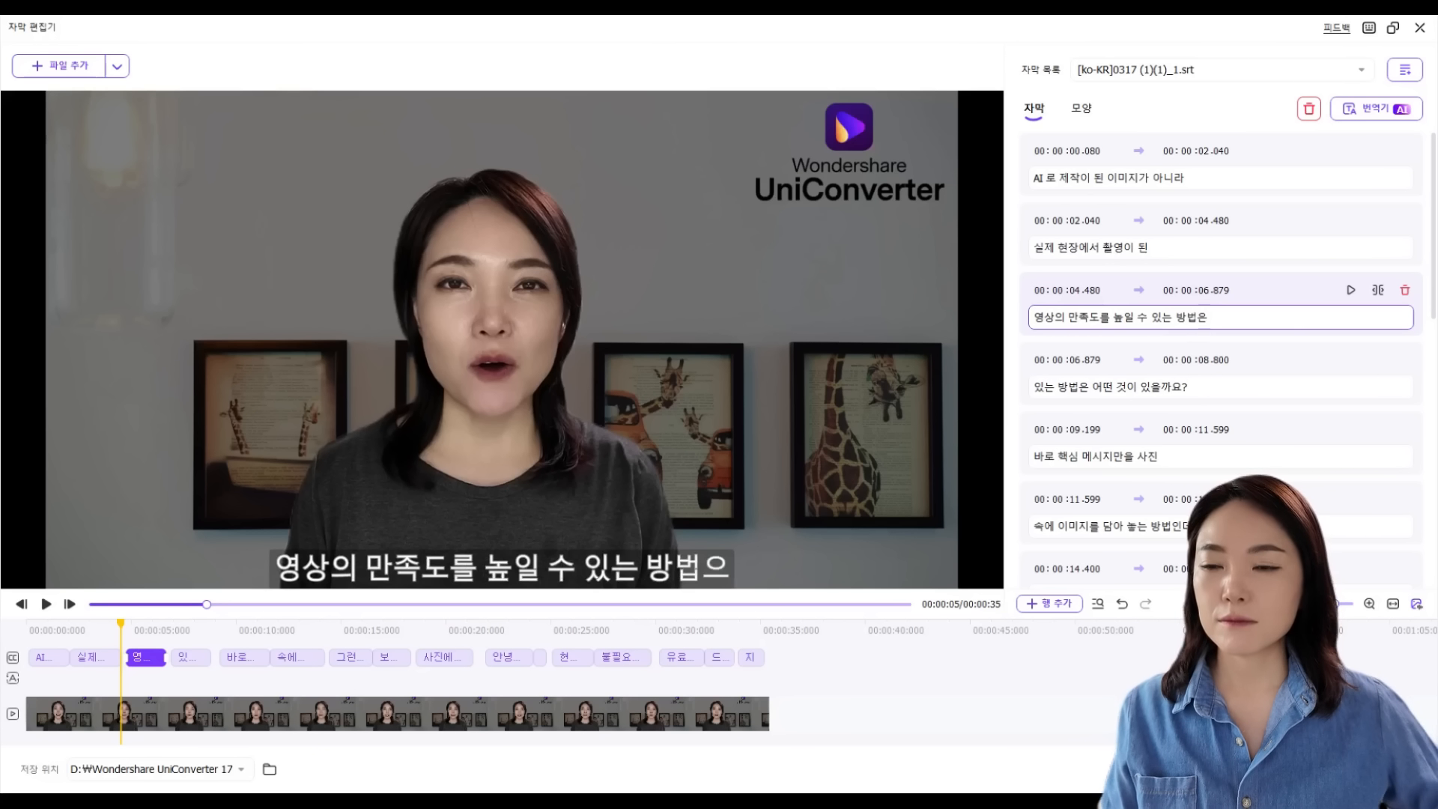
pyautogui.moveTo(1089, 386); pyautogui.dragTo(992, 390)
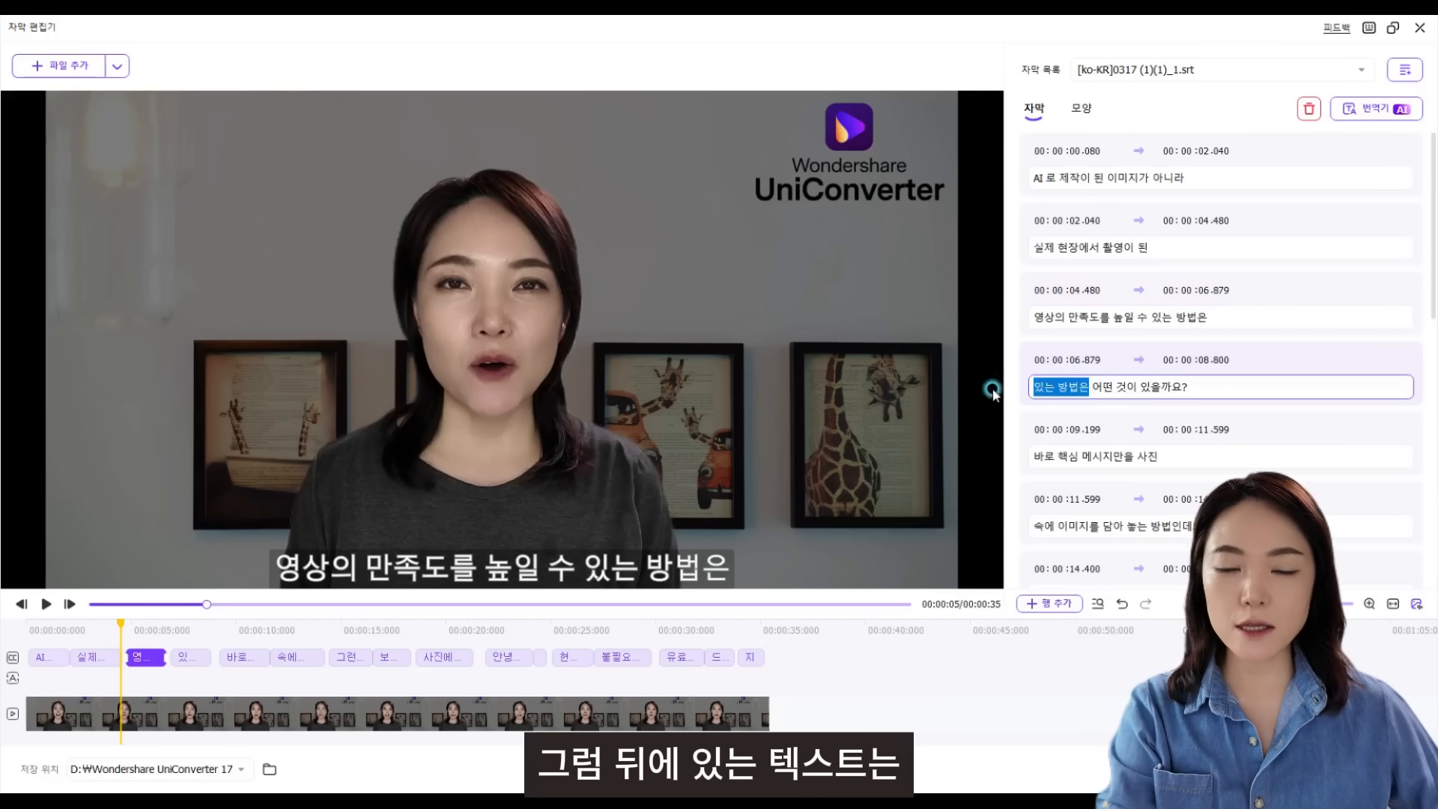
pyautogui.press('BackSpace')
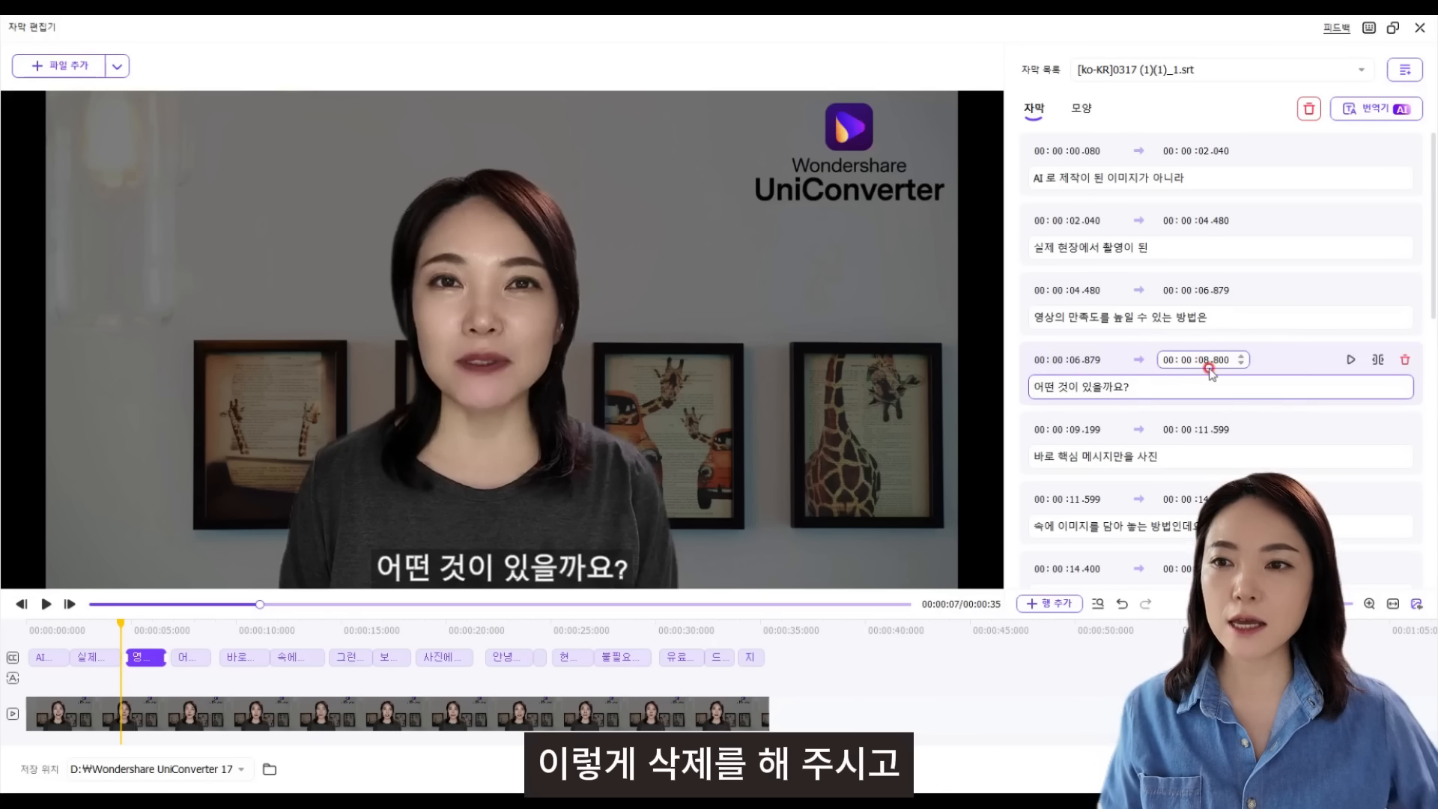
# - Move "속에" from the start of the sixth subtitle line to the end of the fifth
pyautogui.click(1170, 458)
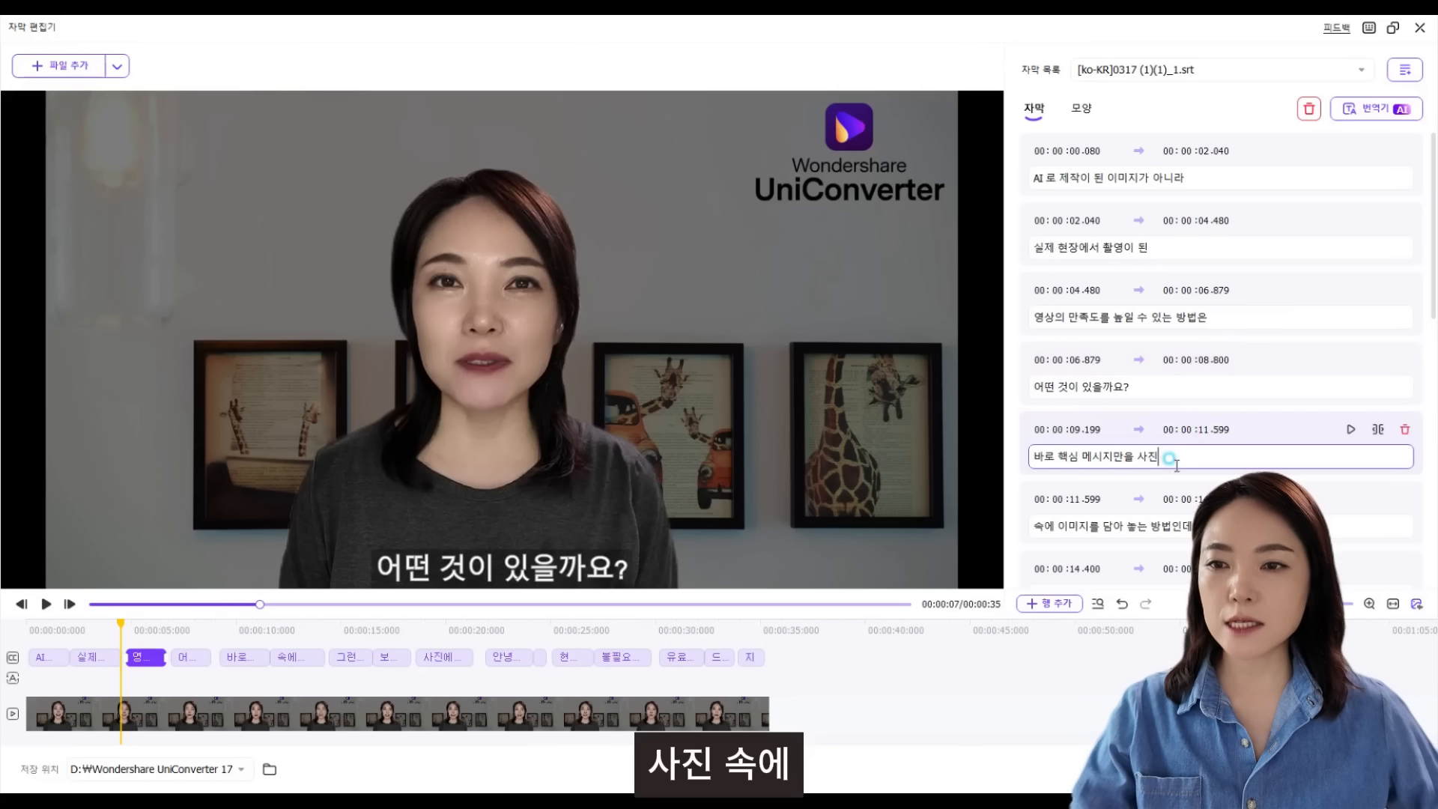
pyautogui.write('속에')
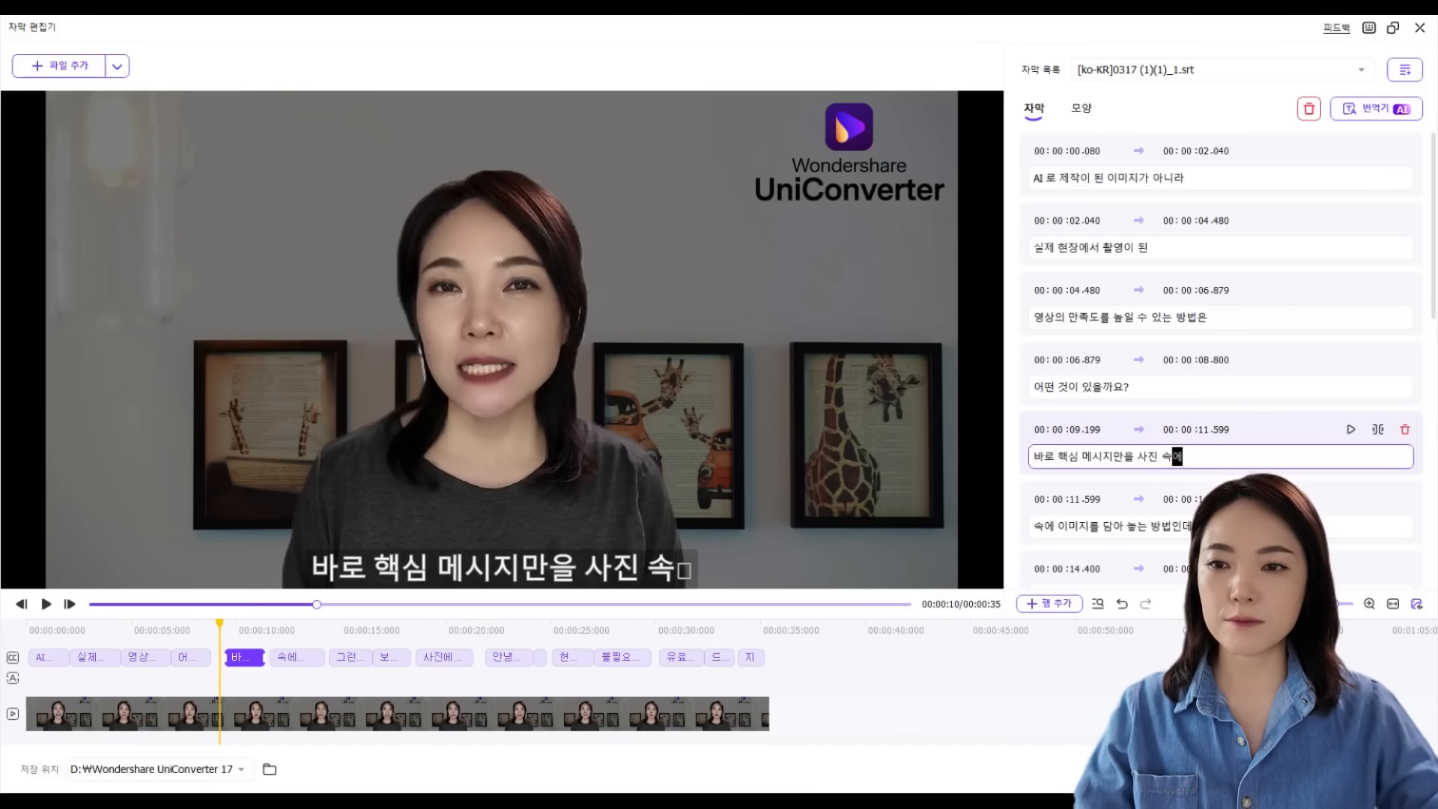
pyautogui.doubleClick(1051, 524)
pyautogui.press('BackSpace')
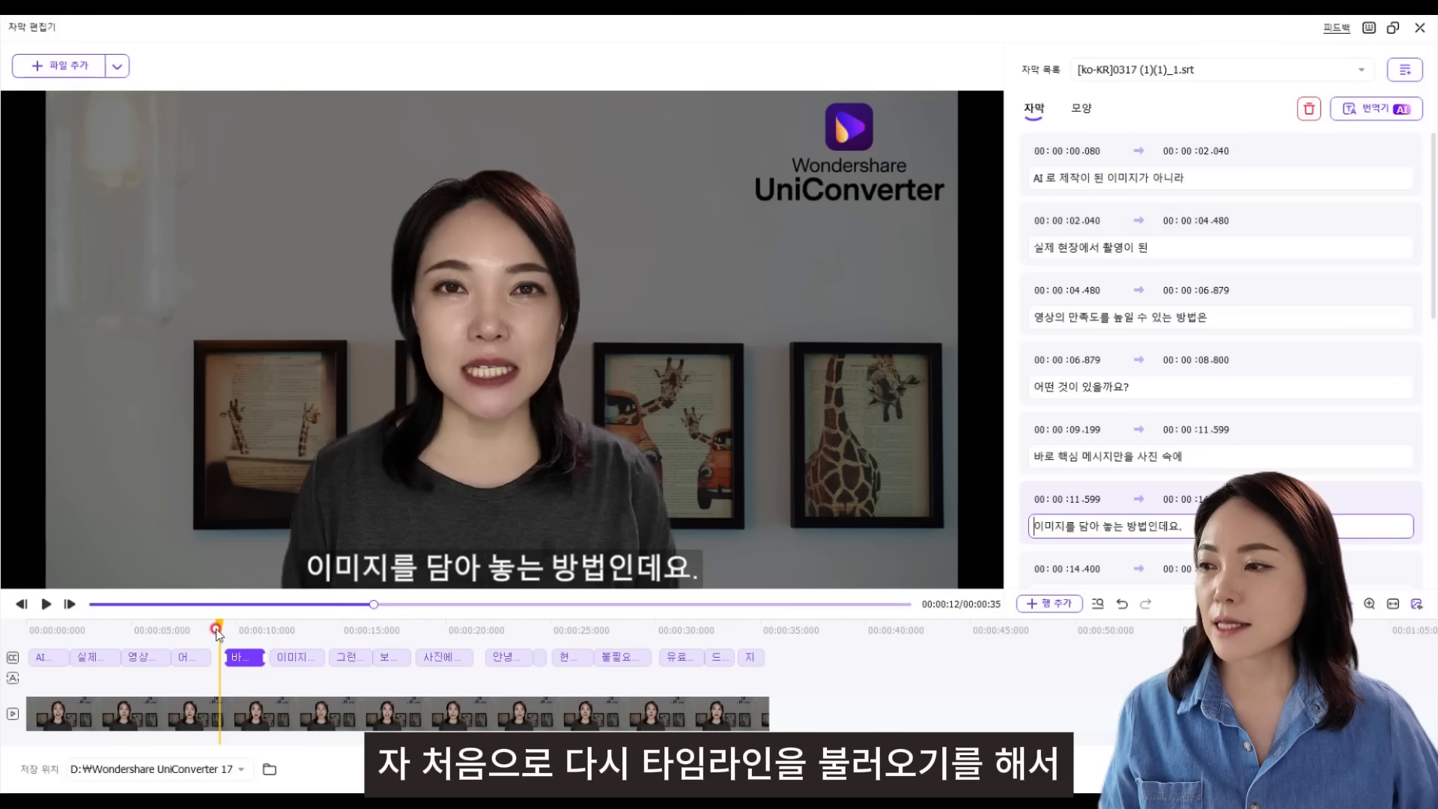
# - Adjust the lengths of the second through fifth subtitle clips on the timeline, running the second from 00:00:02.071 to 00:00:04.214
pyautogui.moveTo(217, 635); pyautogui.dragTo(107, 635)
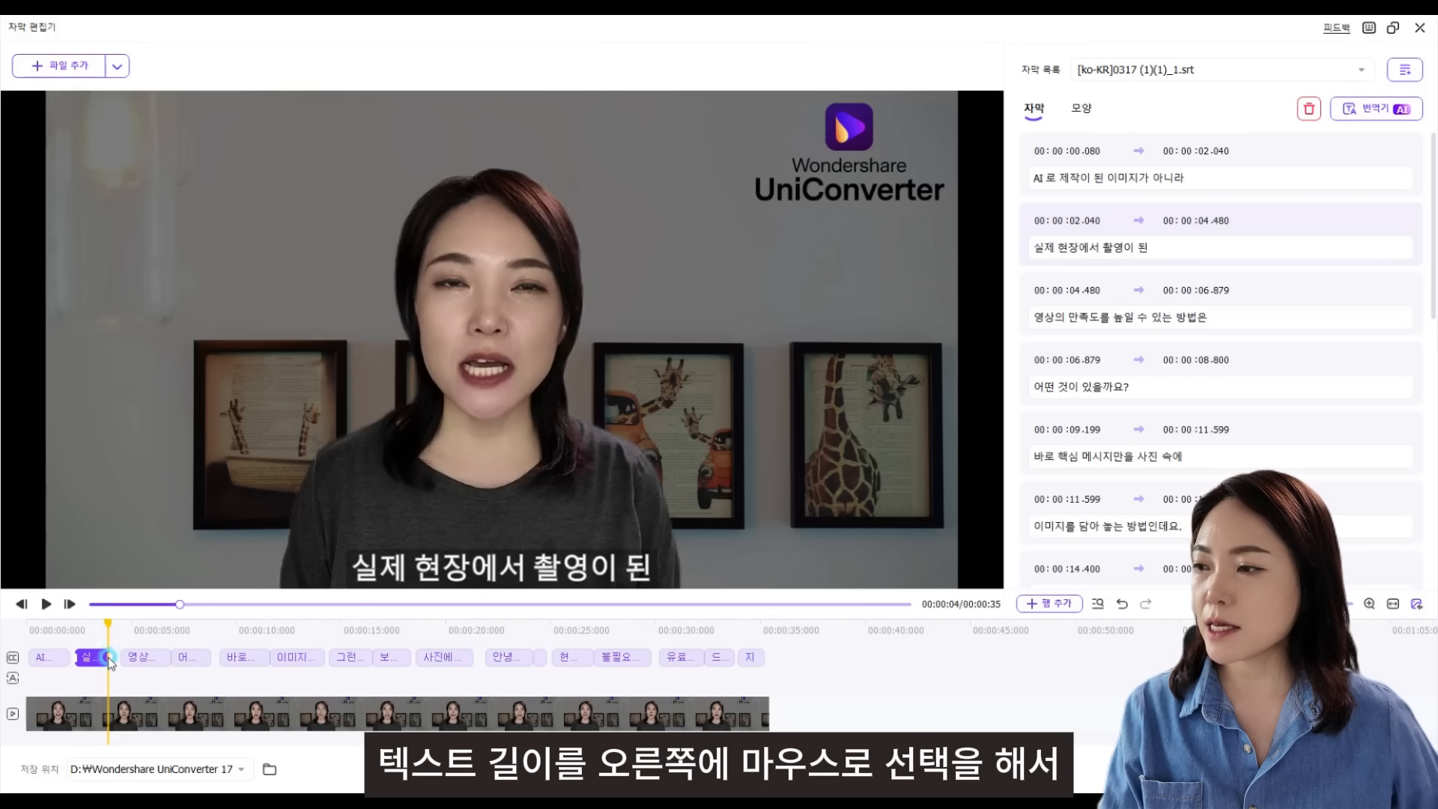
pyautogui.moveTo(109, 658); pyautogui.dragTo(122, 649)
pyautogui.click(122, 648)
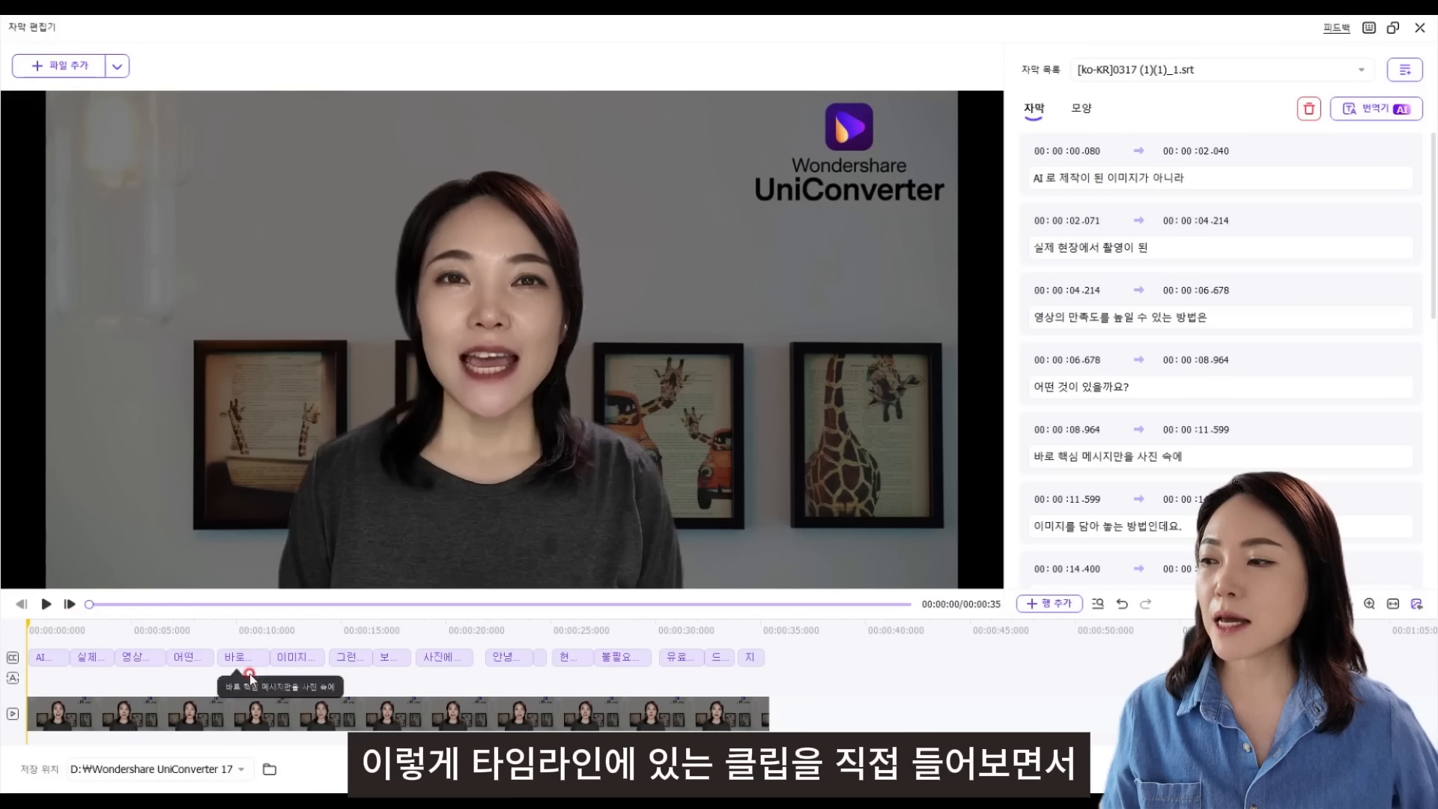
pyautogui.click(137, 657)
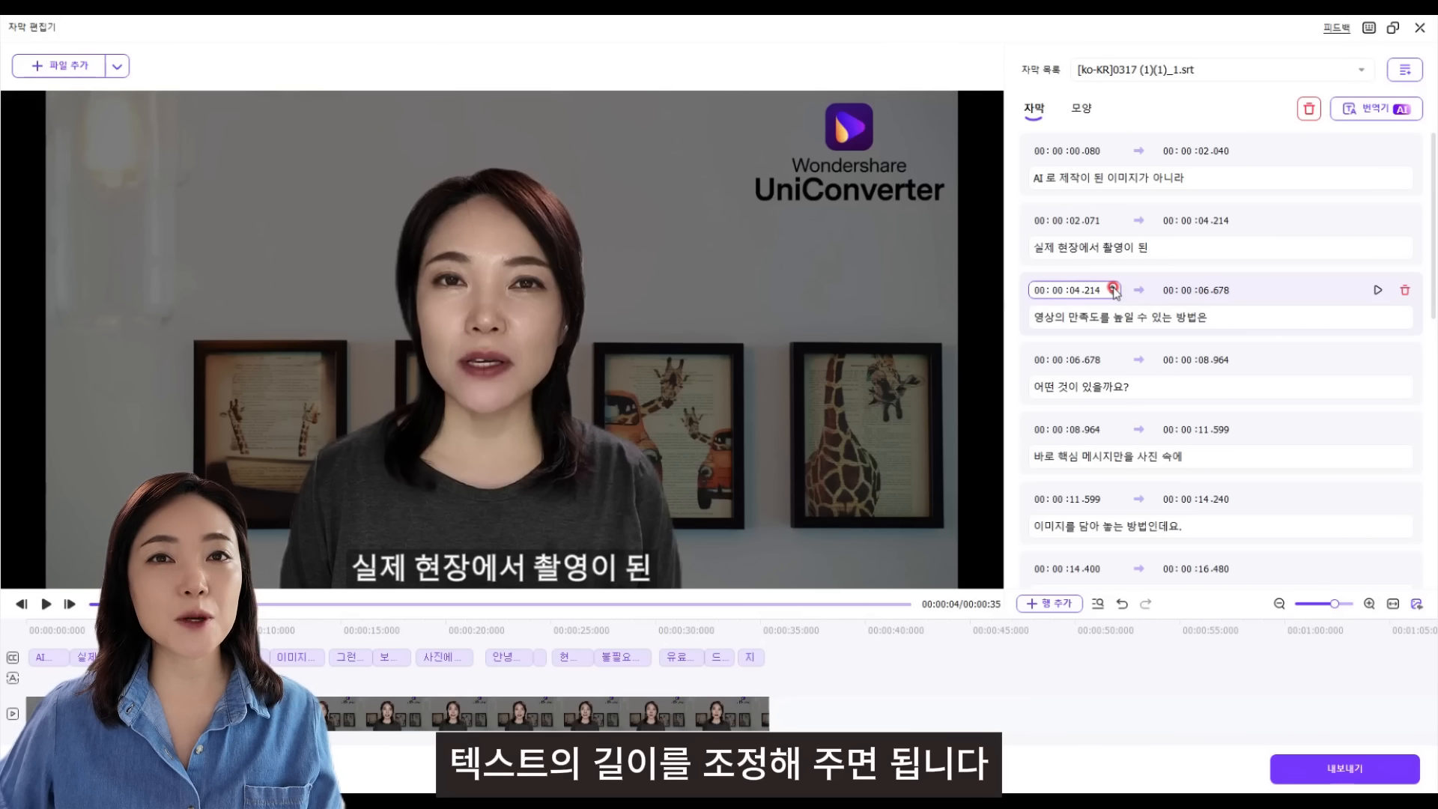
# - Merge the first and second subtitle lines into one clip
pyautogui.click(1209, 178)
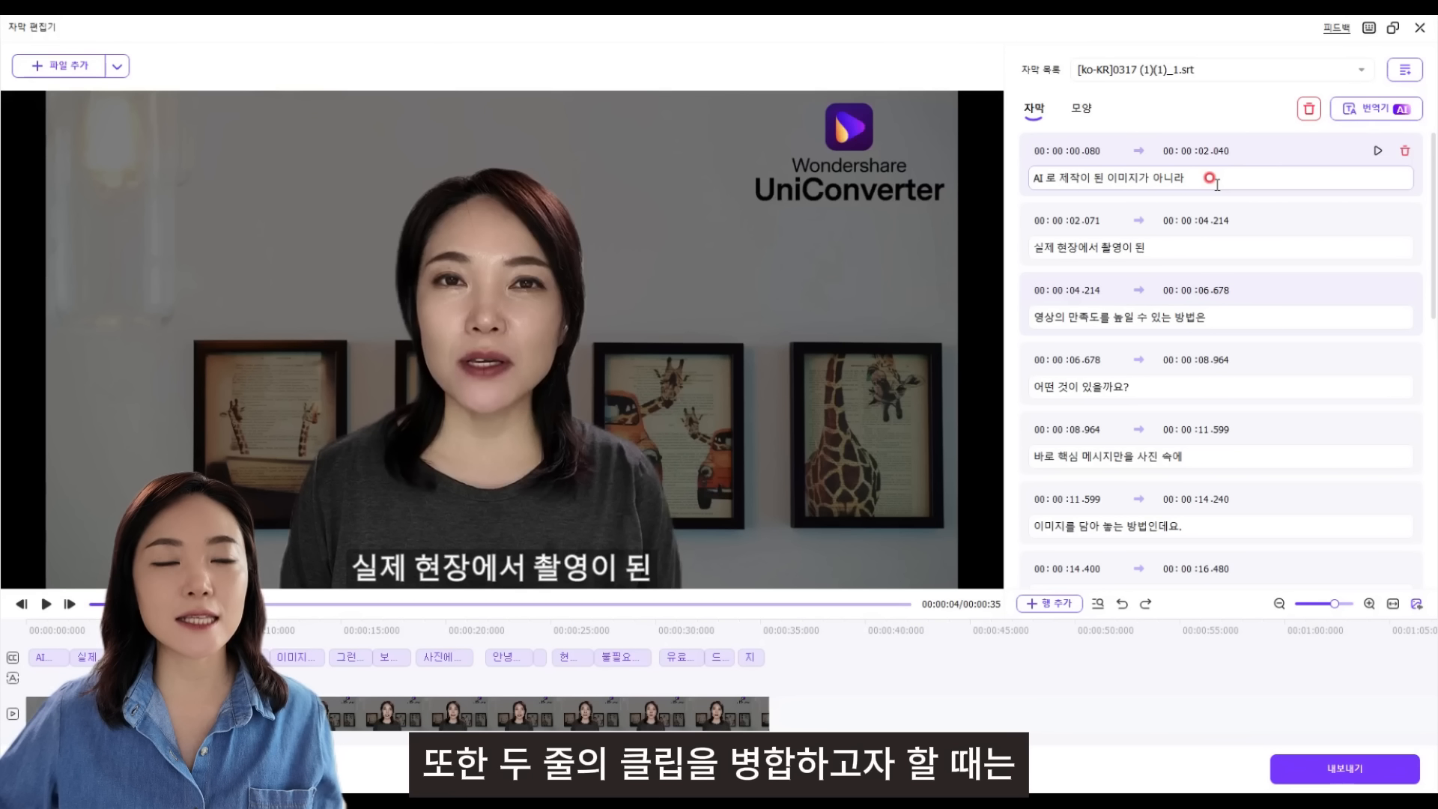
pyautogui.moveTo(1213, 200)
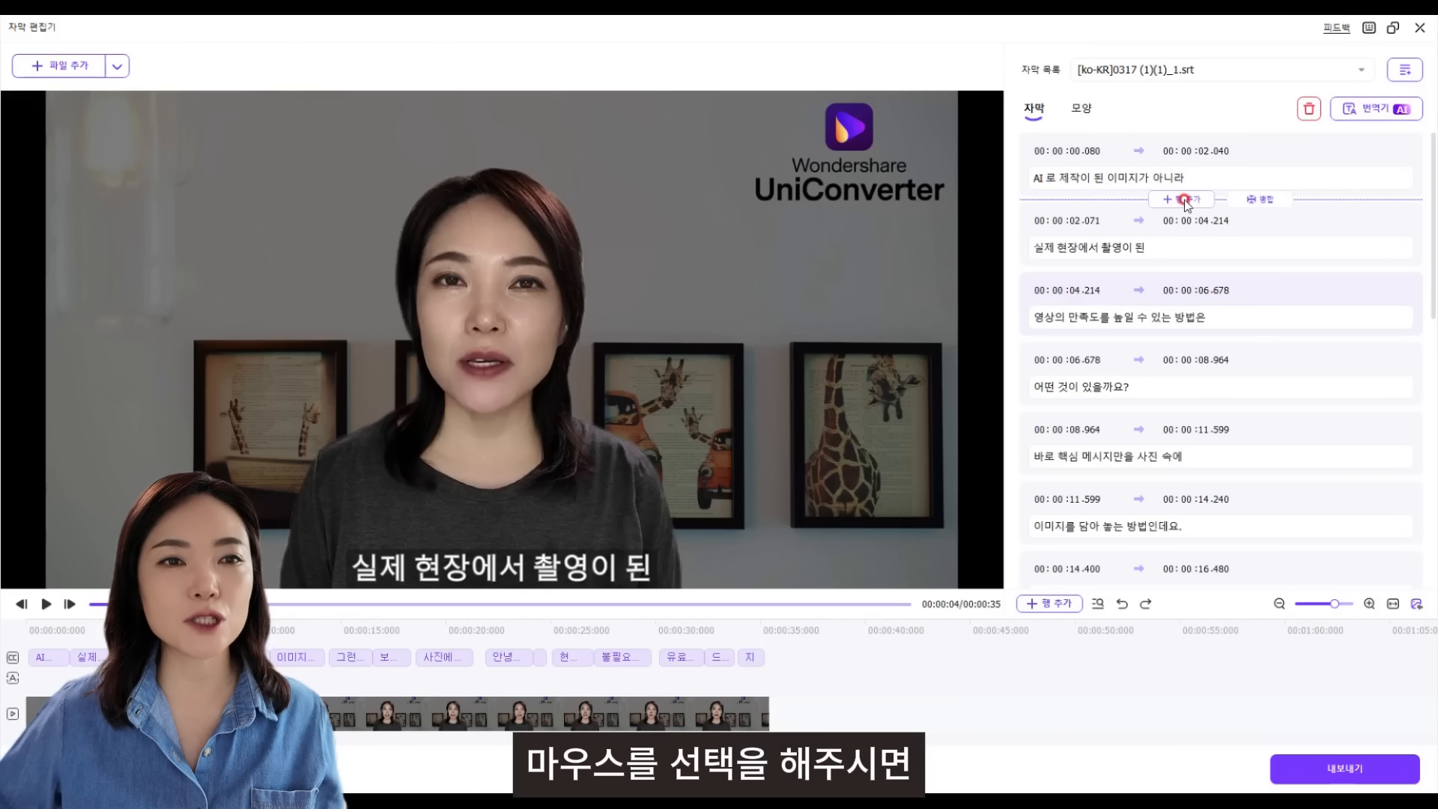
pyautogui.click(1250, 201)
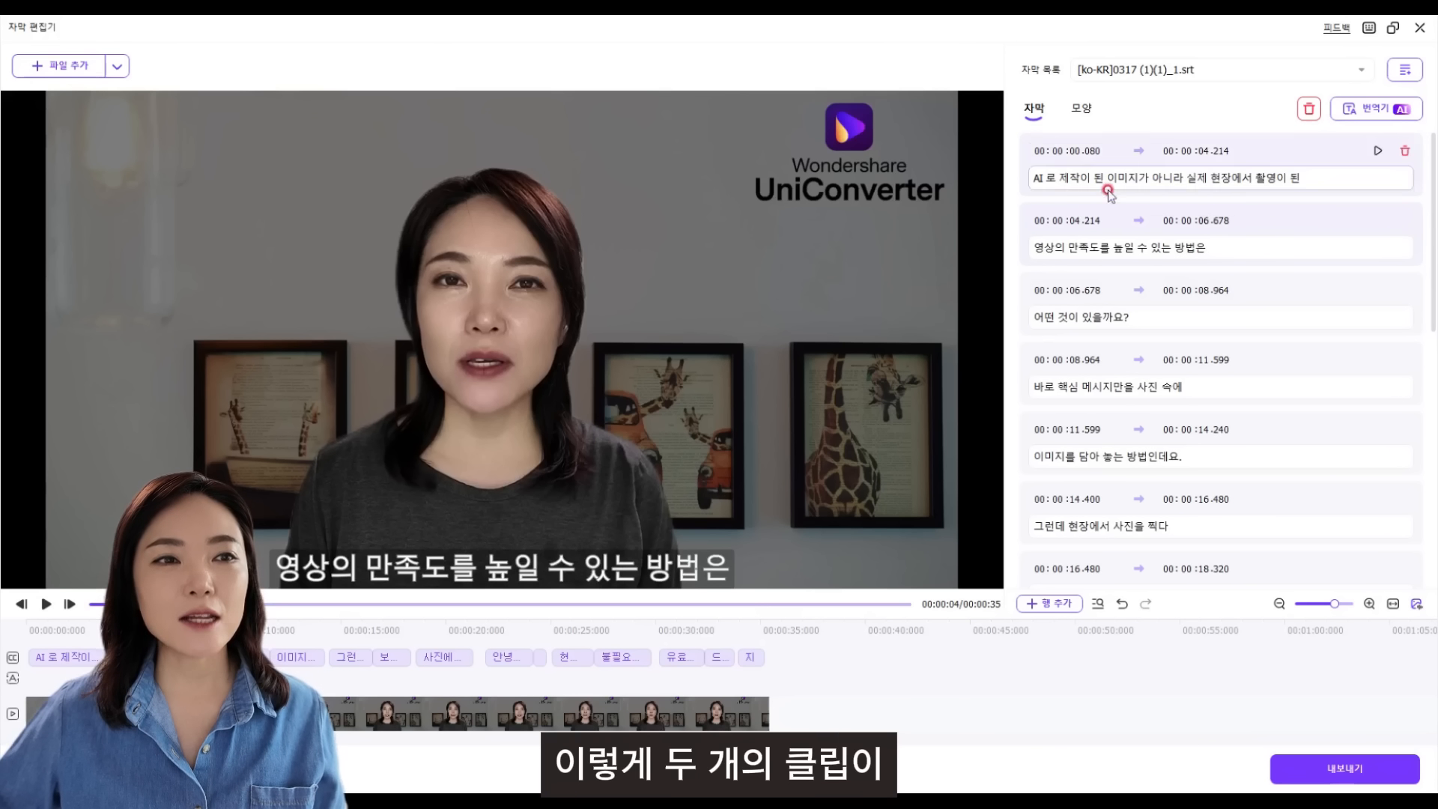
pyautogui.click(1186, 178)
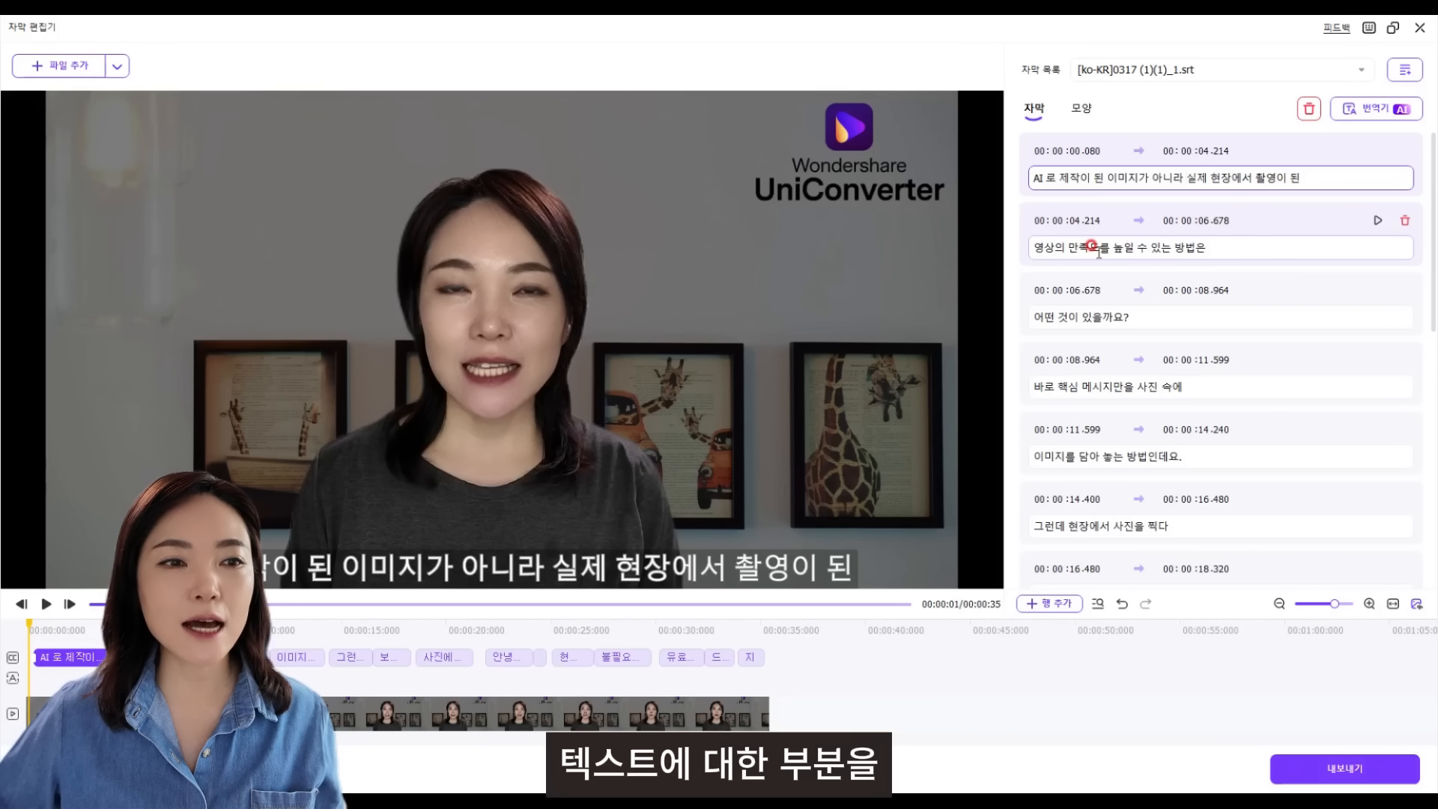
# - Replace the word "이미지" with "동영상" in the first subtitle line
pyautogui.click(1081, 387)
pyautogui.moveTo(1081, 386); pyautogui.dragTo(1123, 387)
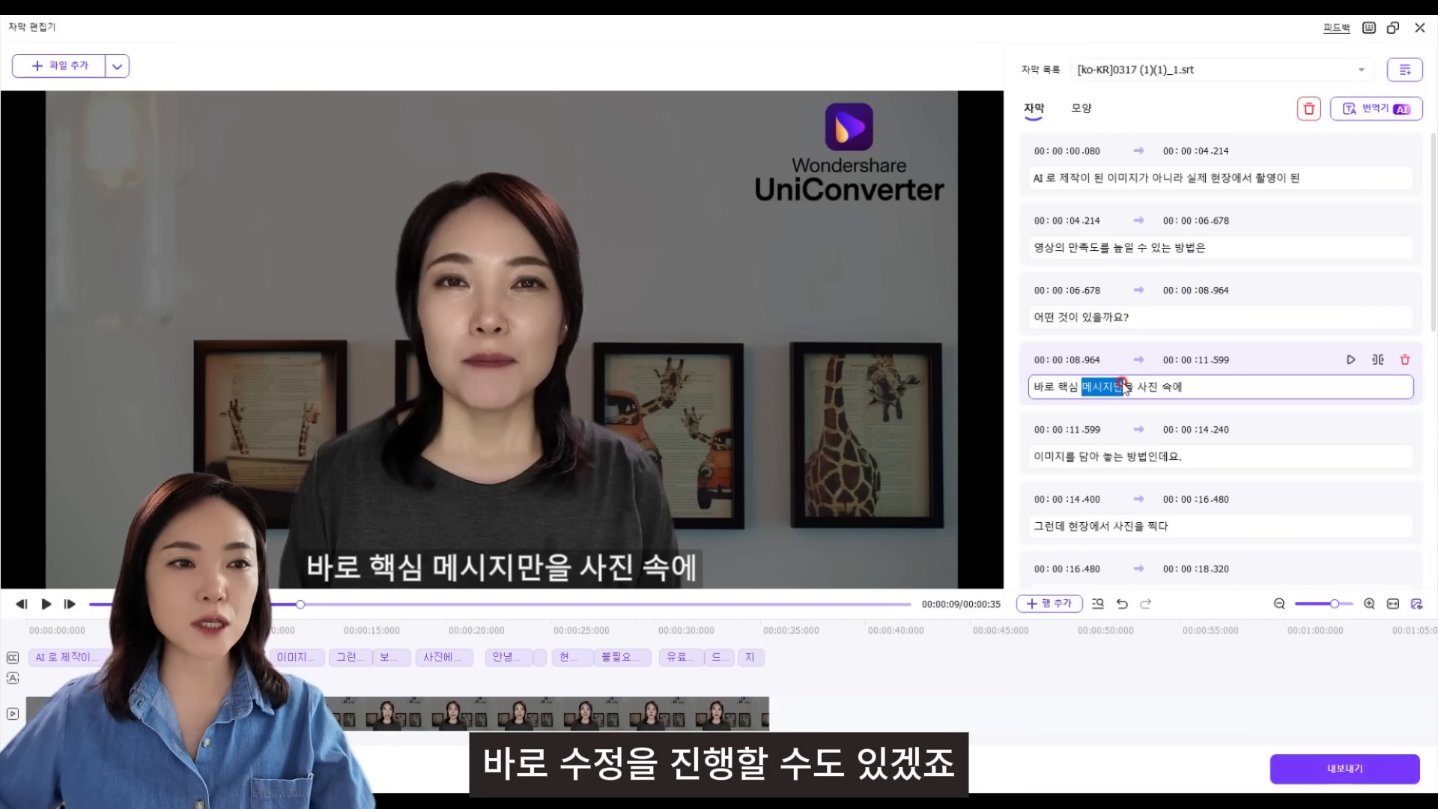
pyautogui.click(1107, 178)
pyautogui.moveTo(1107, 177); pyautogui.dragTo(1139, 178)
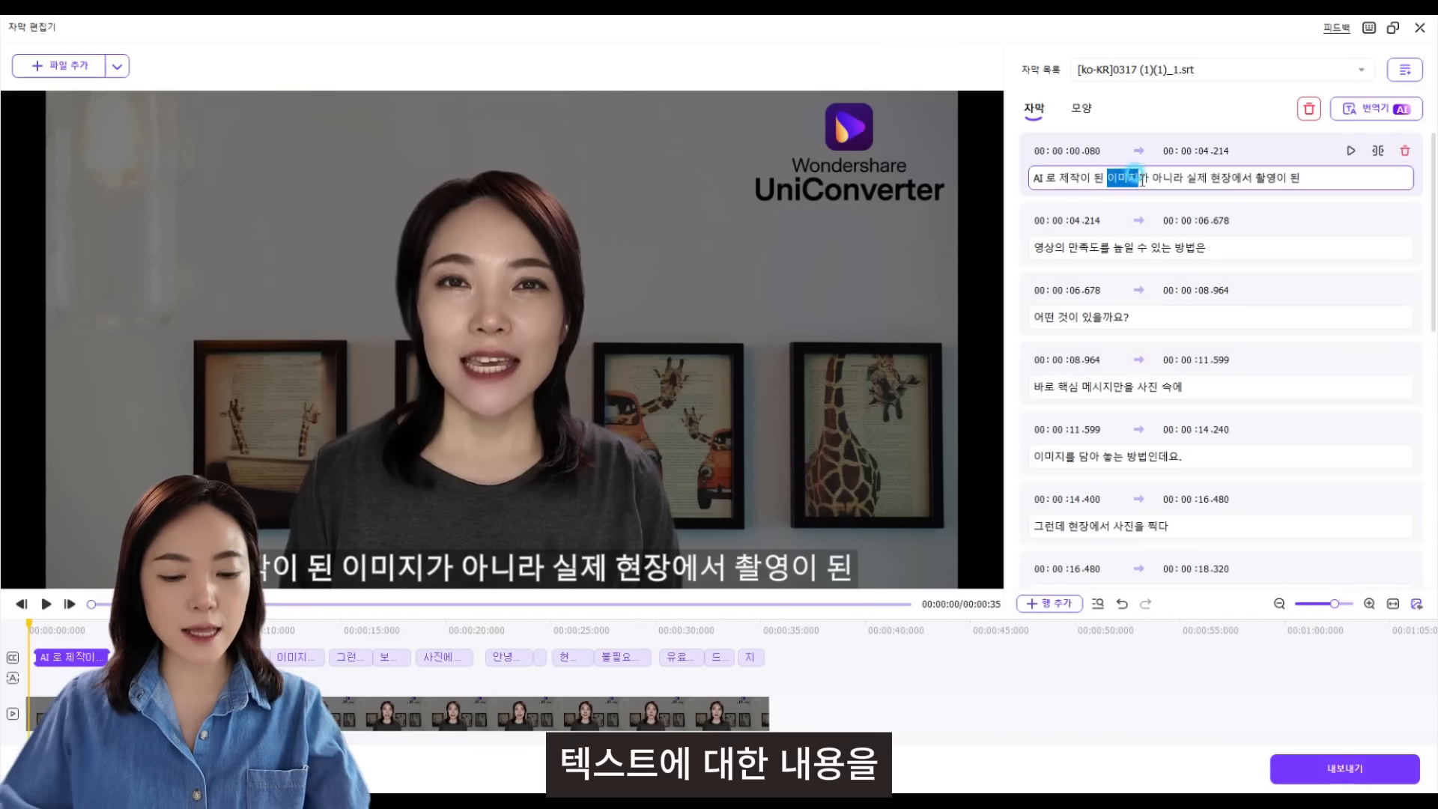
pyautogui.write('동영ㅅ')
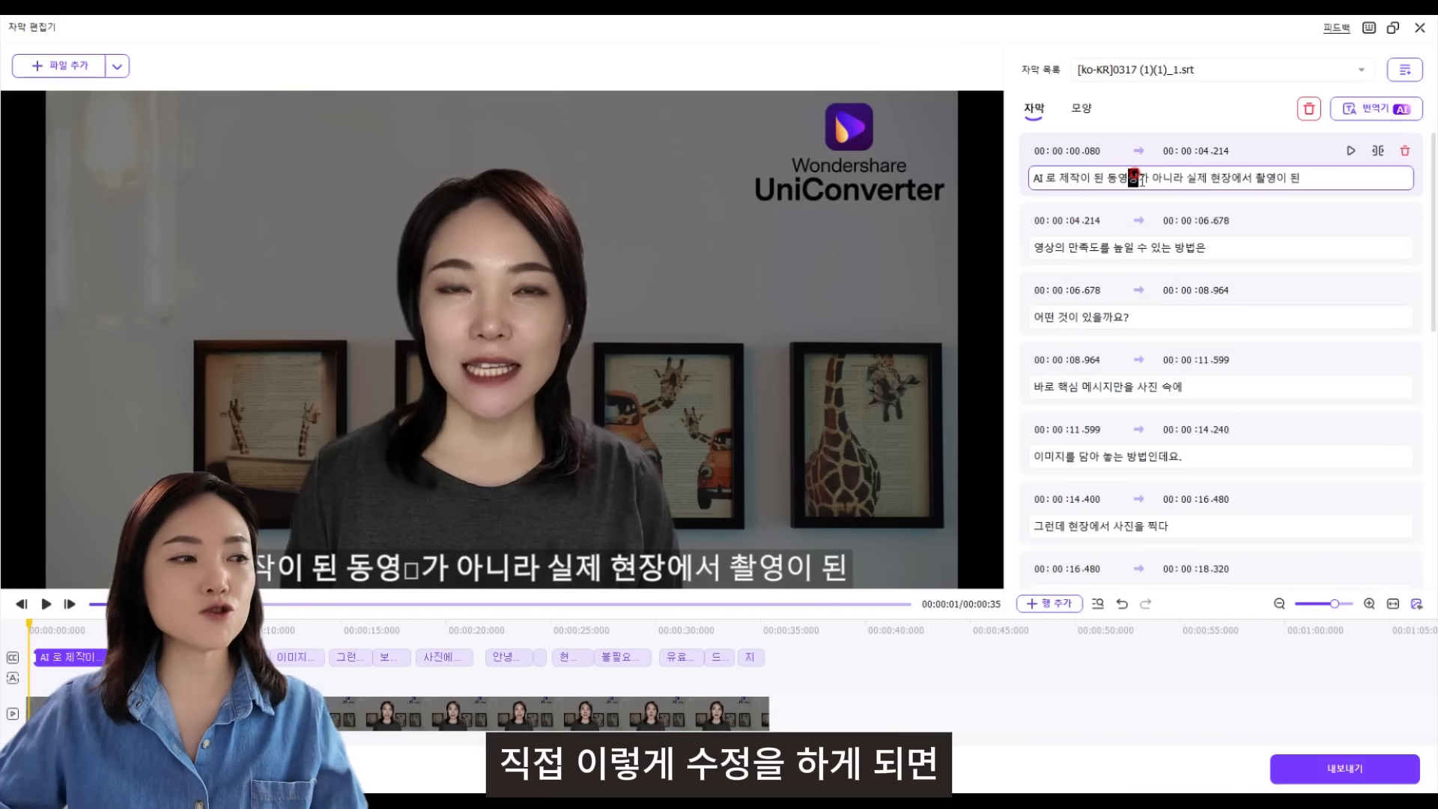
pyautogui.write('ㅏㅇ')
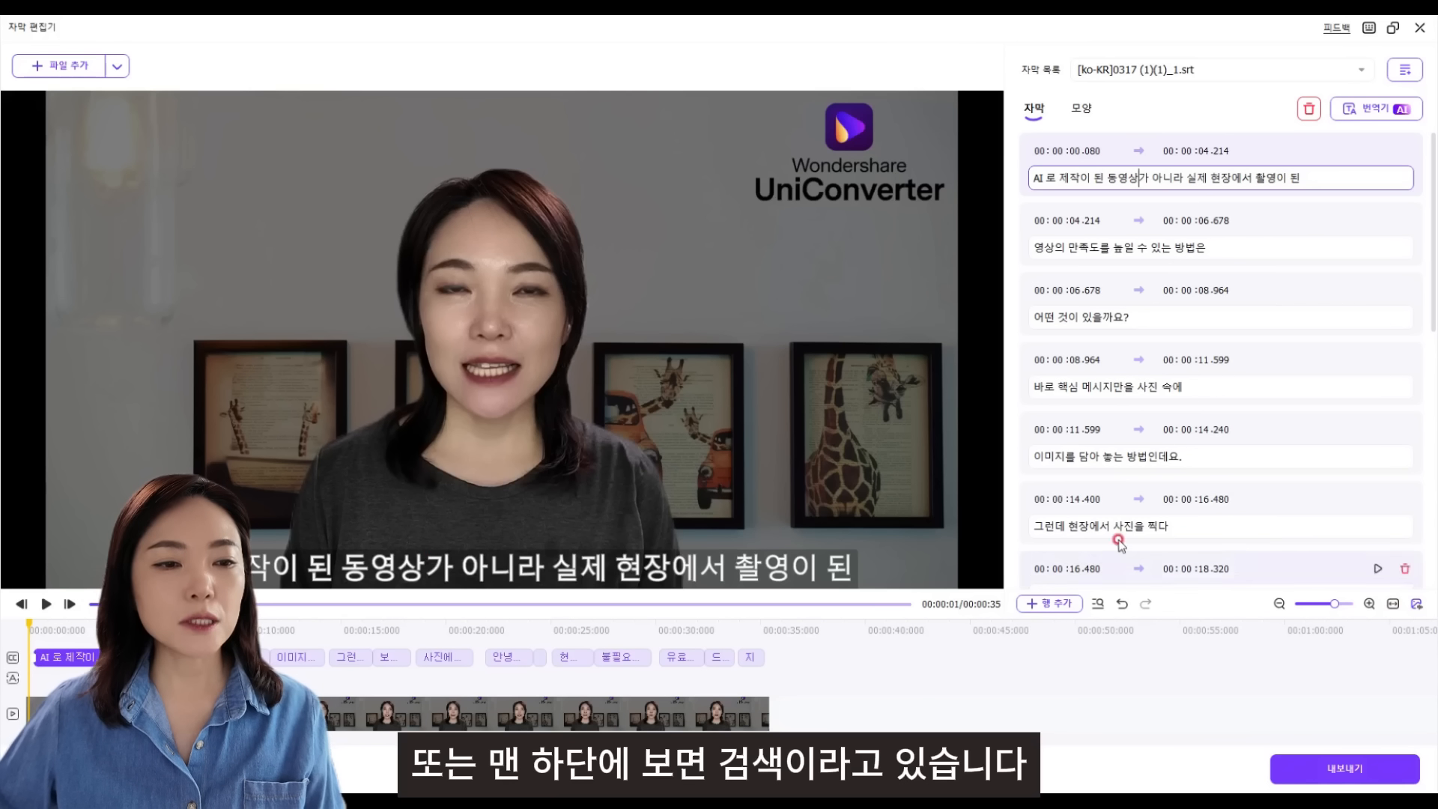
# - Use find and replace to change "동영상" back to "이미지" in the subtitles
pyautogui.click(1097, 605)
pyautogui.click(1152, 664)
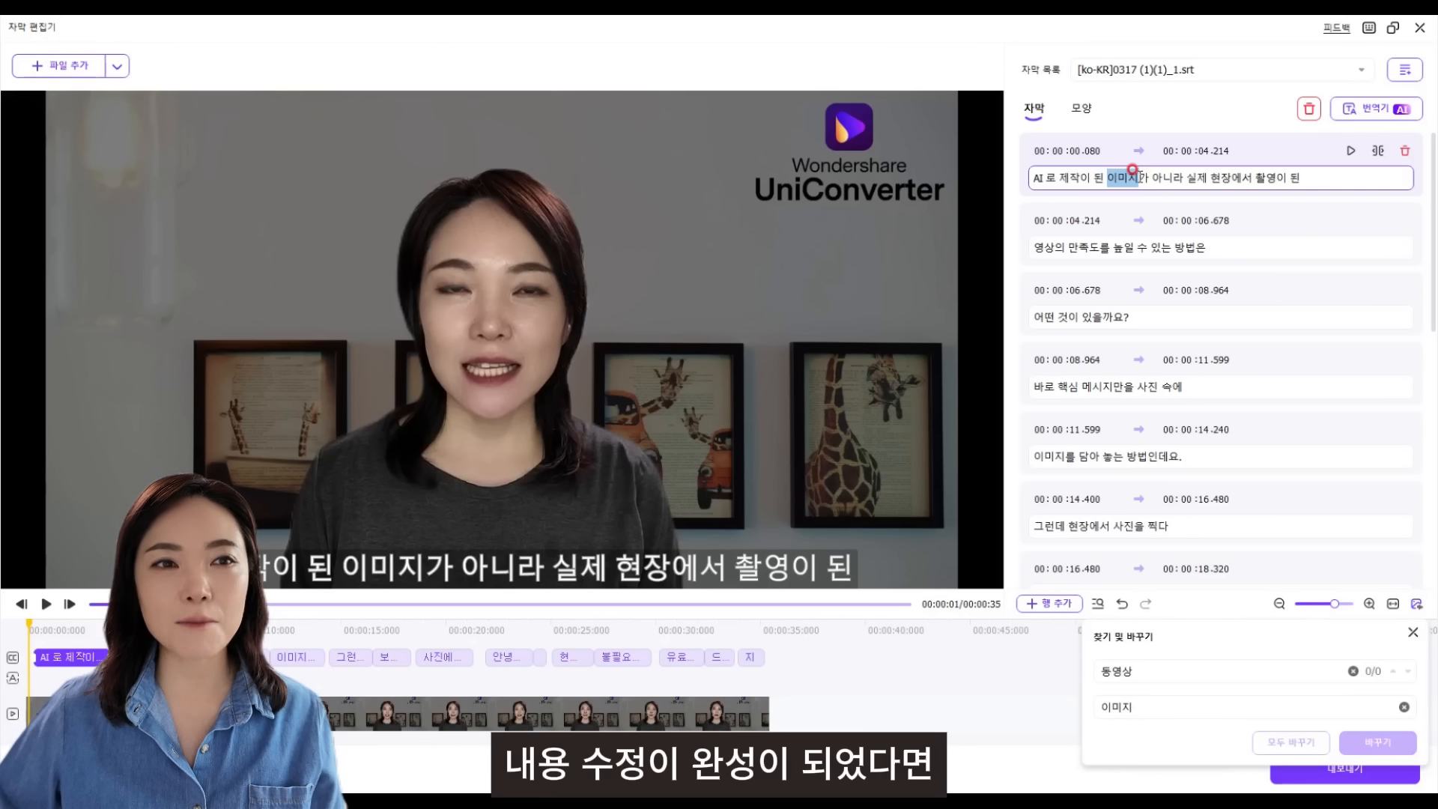
# - Anchor the subtitles at the bottom centre of the video and raise them with a position offset of 47
pyautogui.click(1081, 111)
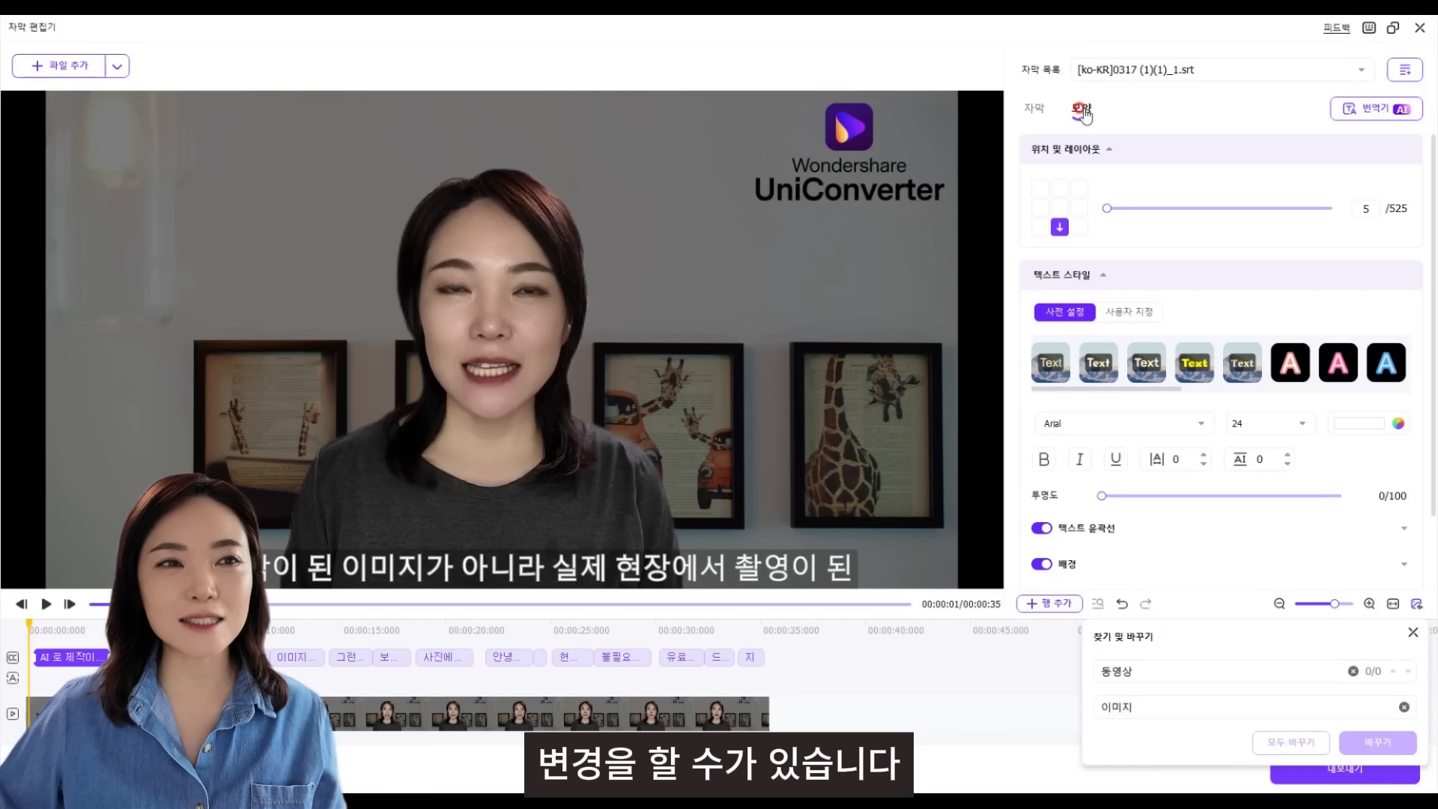
pyautogui.click(1079, 208)
pyautogui.click(1079, 227)
pyautogui.click(1060, 227)
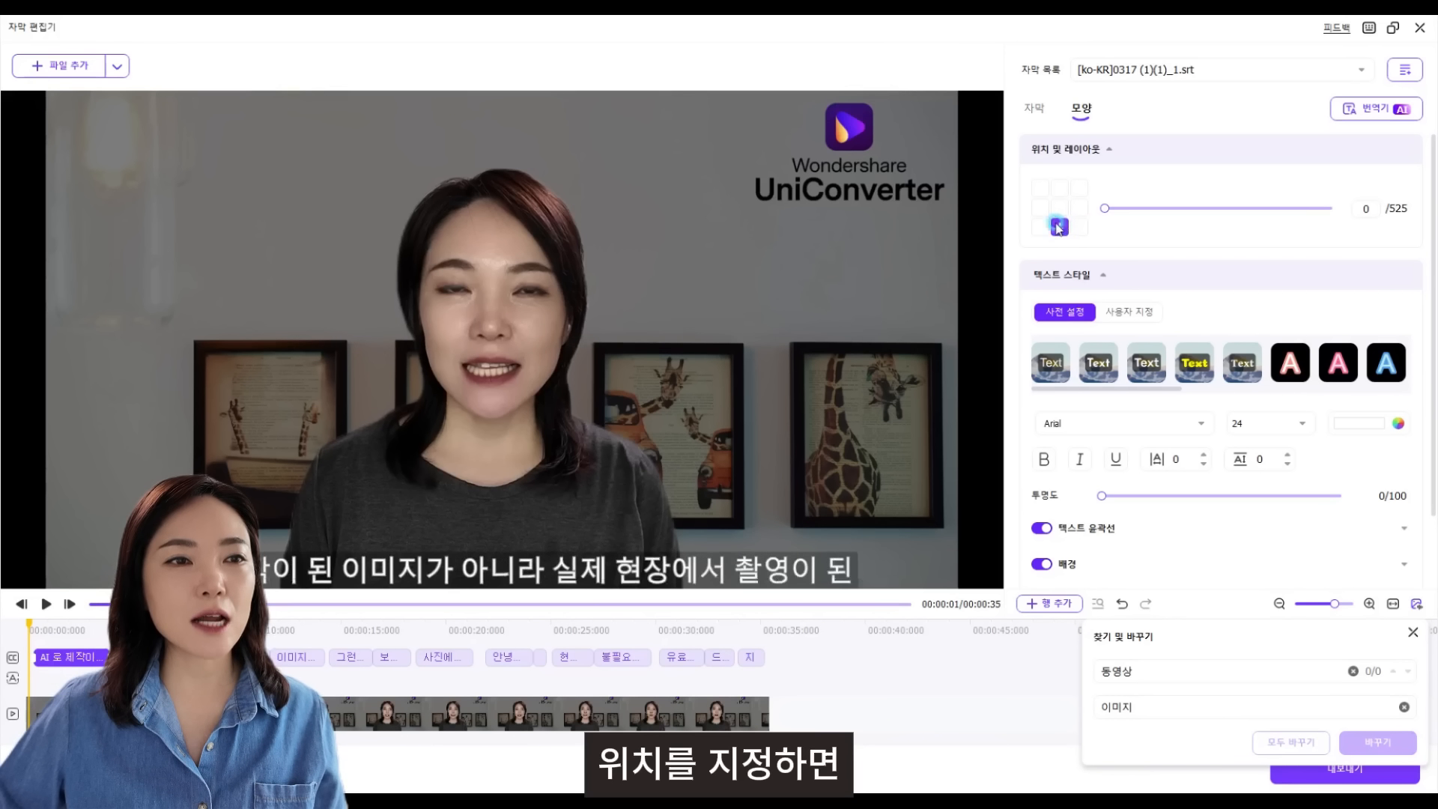
pyautogui.click(1040, 227)
pyautogui.click(1059, 227)
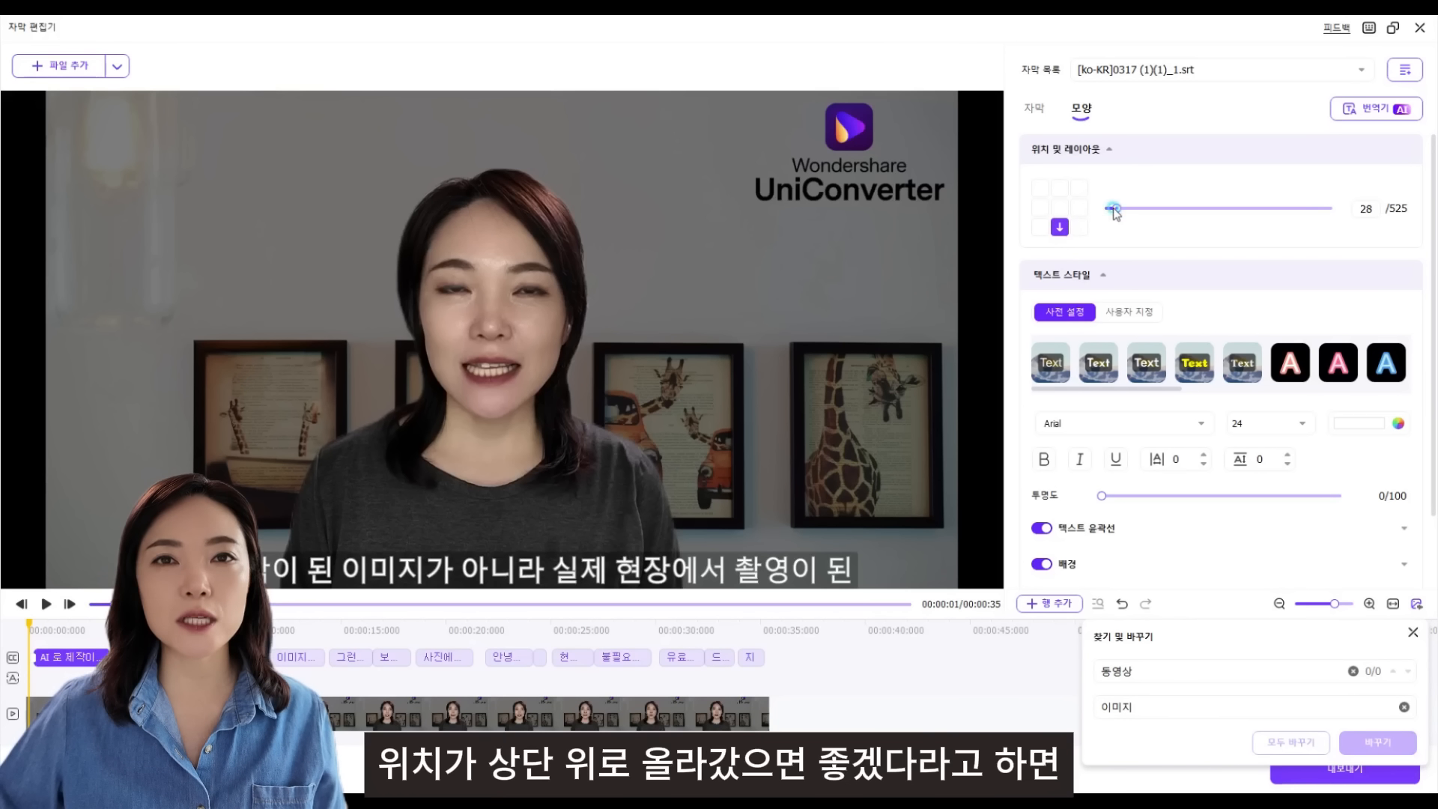
pyautogui.moveTo(1104, 208); pyautogui.dragTo(1137, 213)
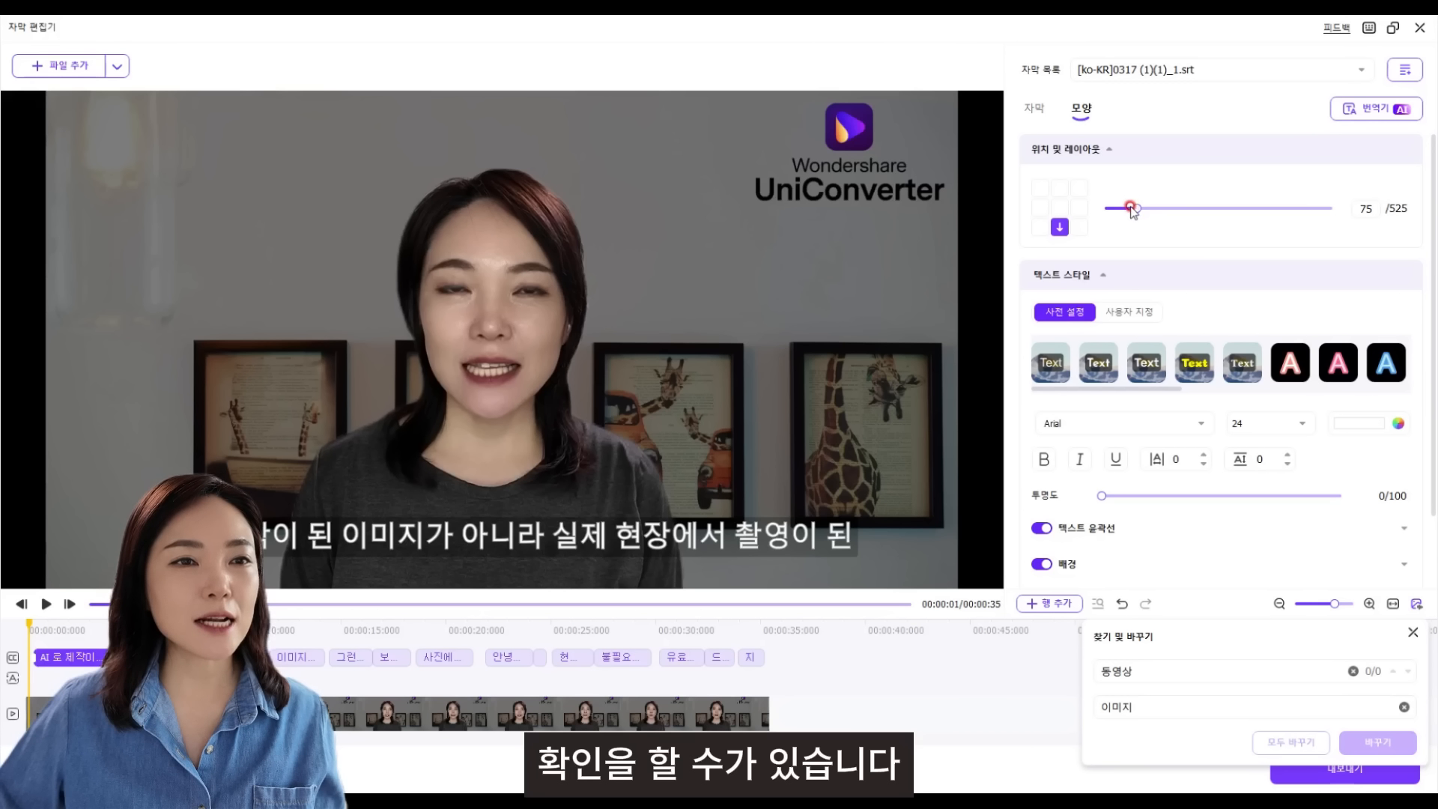
pyautogui.moveTo(1134, 212); pyautogui.dragTo(1123, 210)
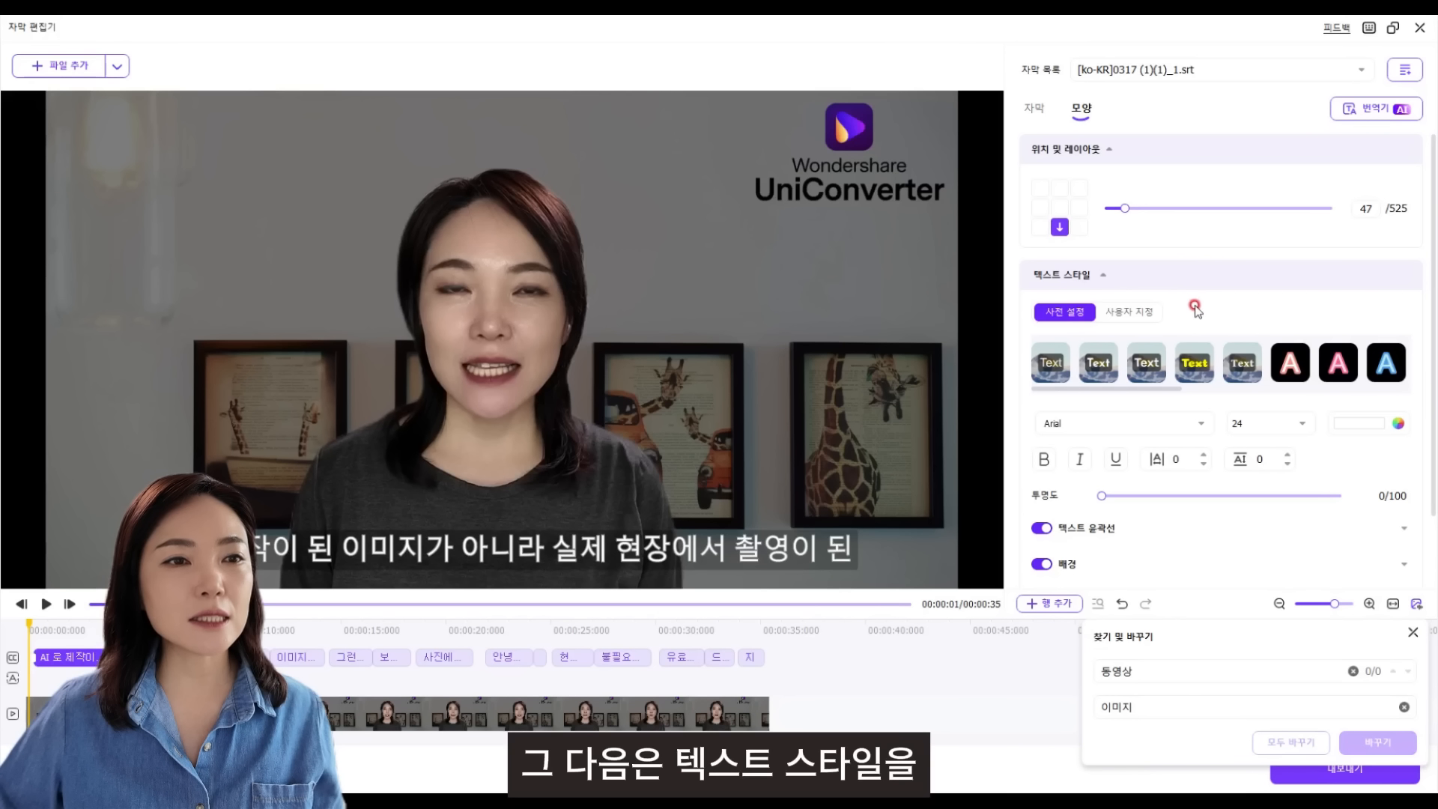
# - Try several preset text styles on the subtitles and settle on the third preset, white Rubik text on a black background
pyautogui.scroll(-1, 1251, 285)
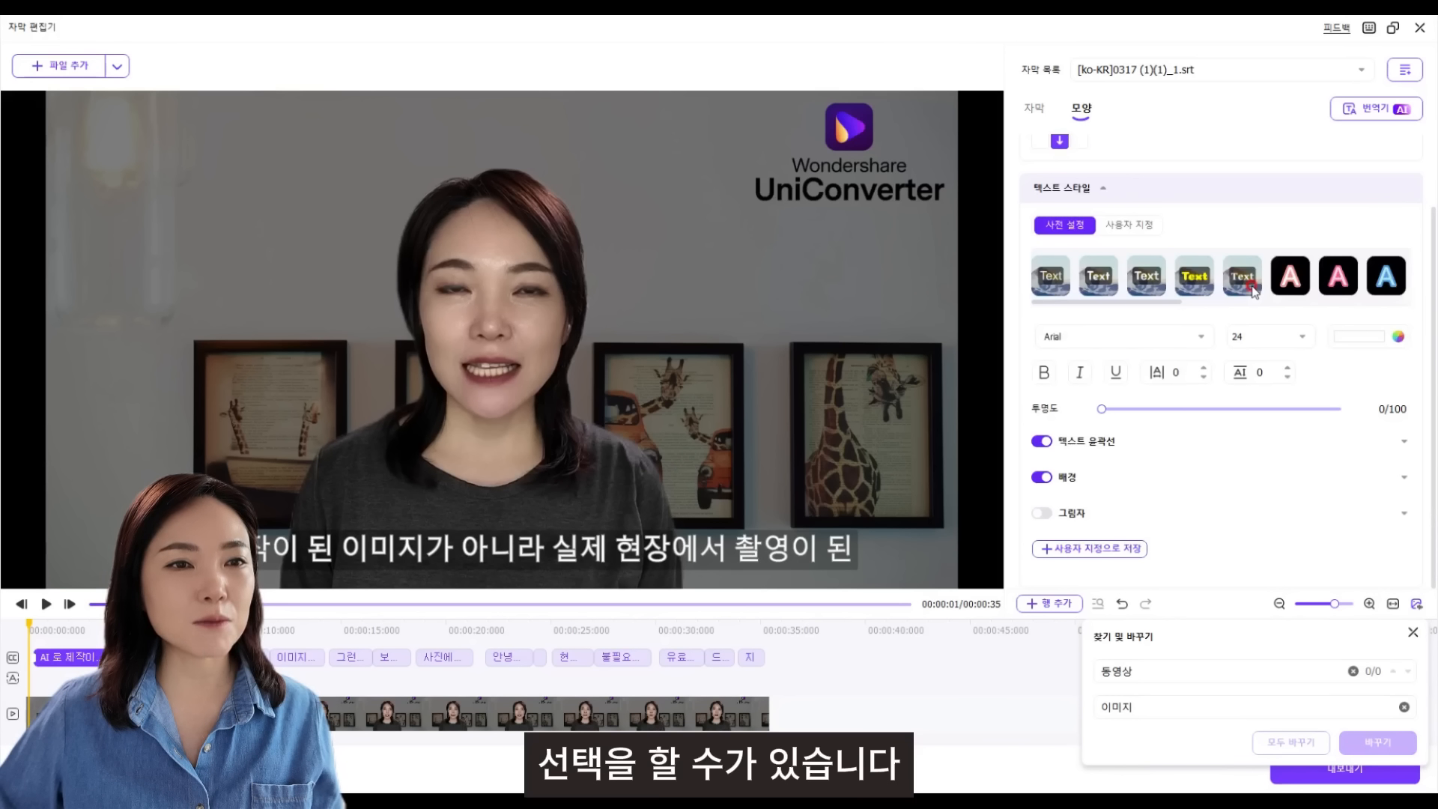
pyautogui.click(1098, 277)
pyautogui.click(1158, 280)
pyautogui.click(1194, 277)
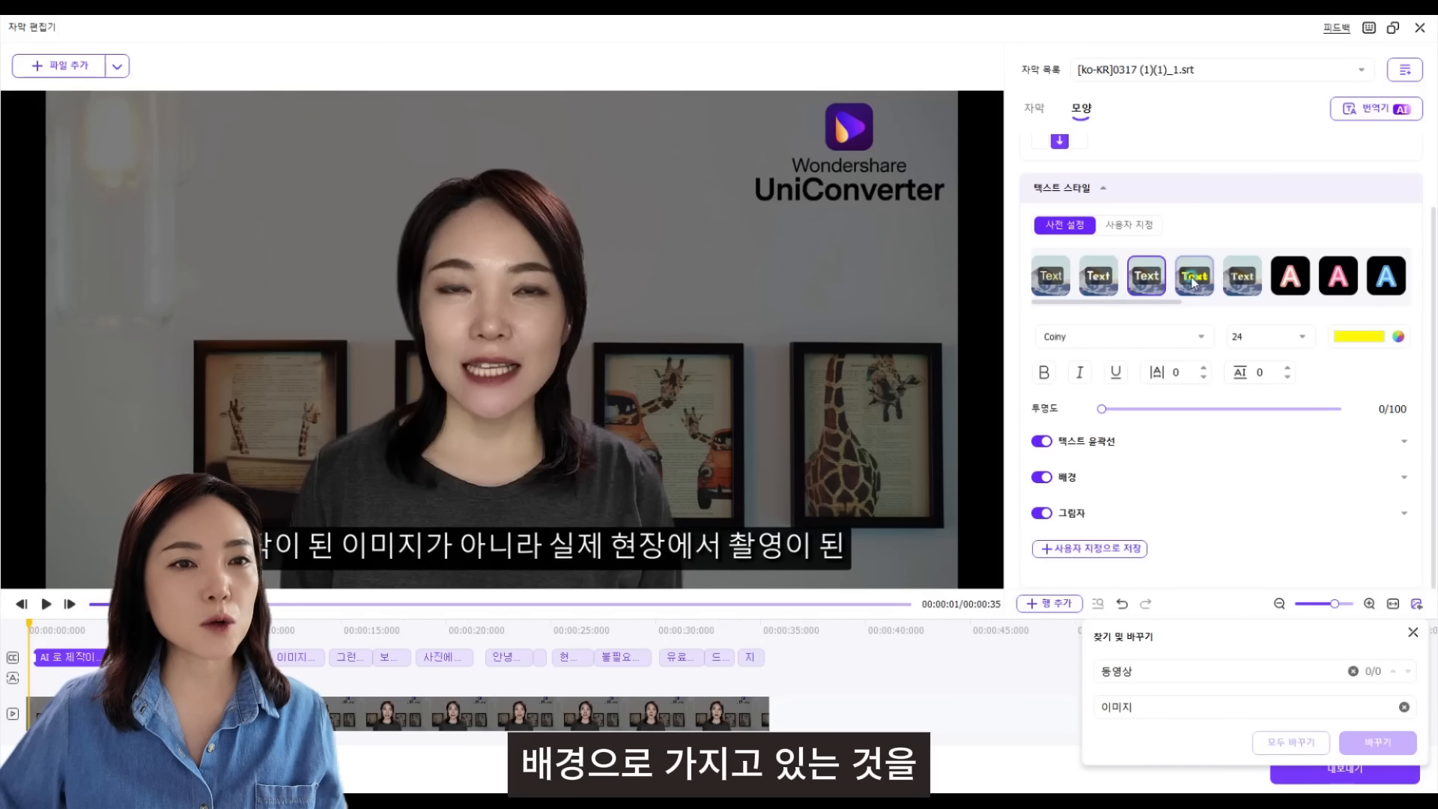
pyautogui.click(1241, 279)
pyautogui.click(1288, 282)
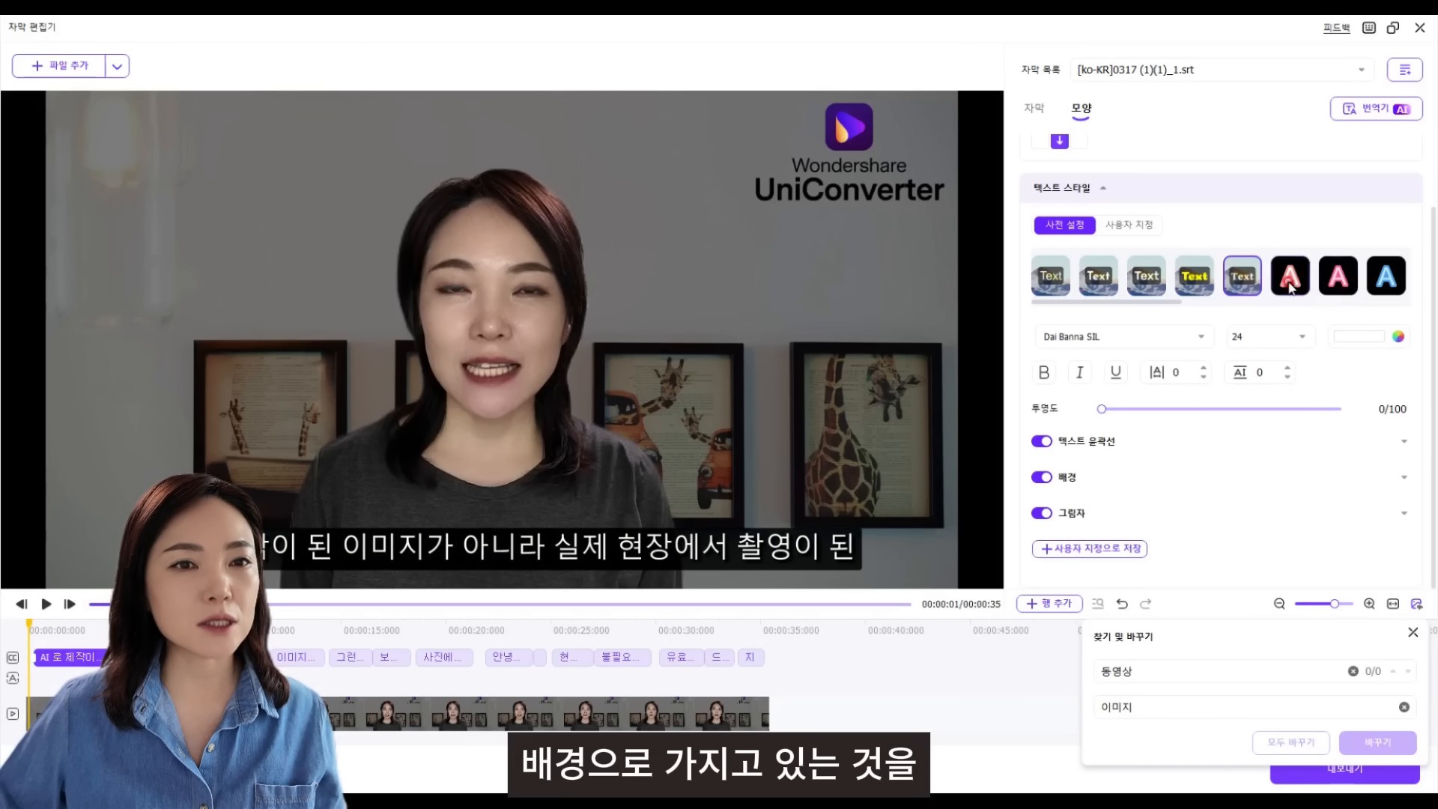
pyautogui.click(1338, 277)
pyautogui.click(1387, 279)
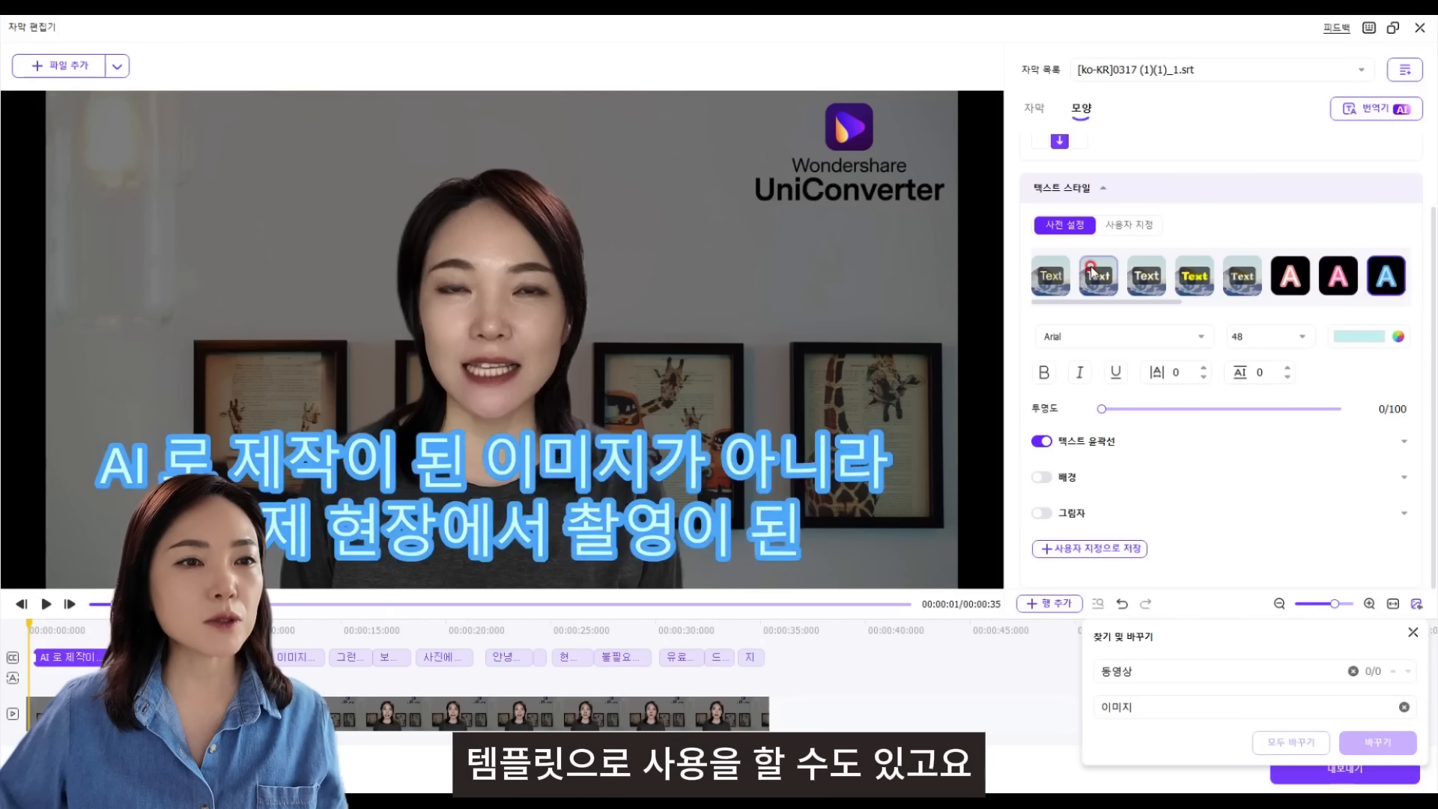
pyautogui.click(1098, 276)
pyautogui.click(1148, 276)
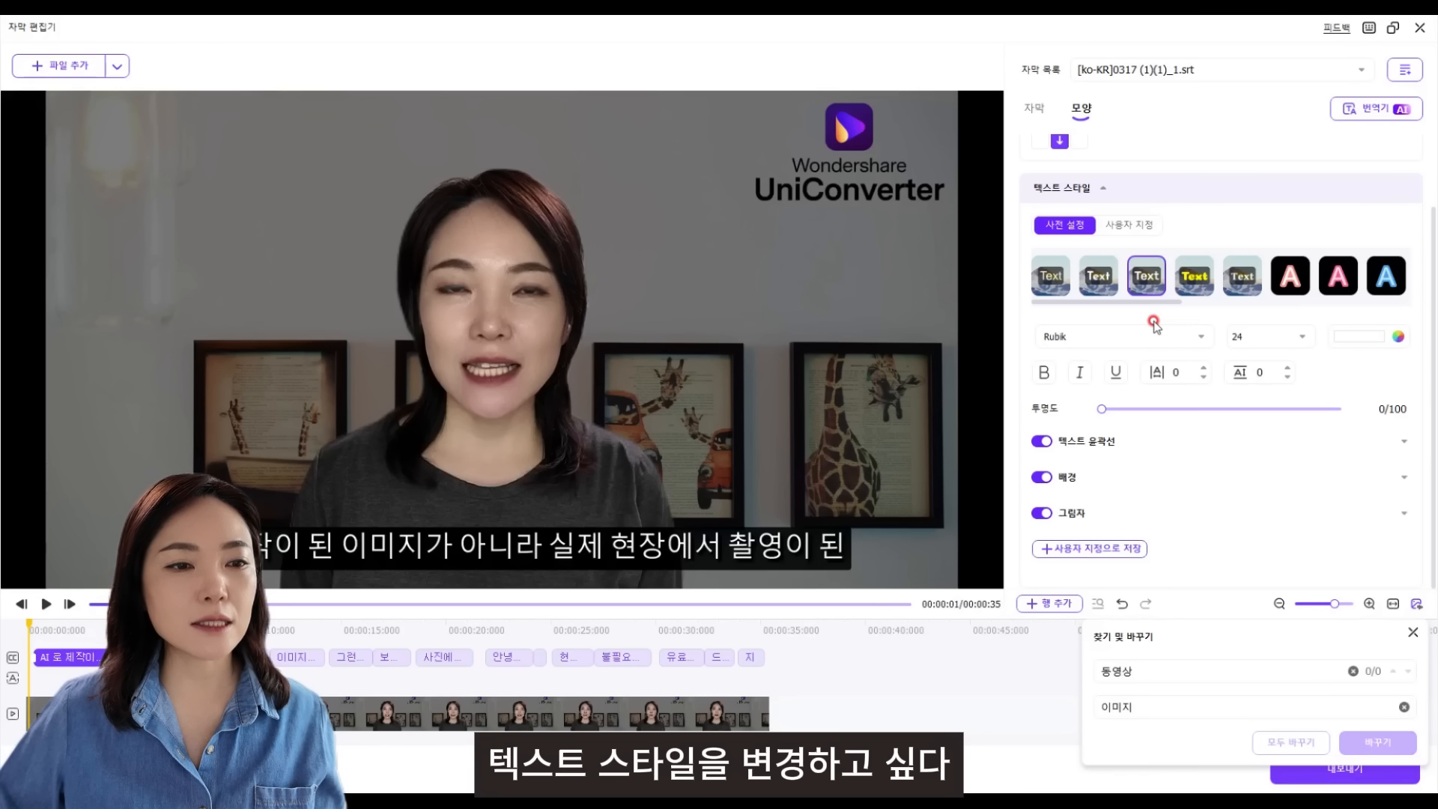
# - Change the subtitle font to 나눔스퀘어 Bold
pyautogui.click(1202, 337)
pyautogui.scroll(-10, 1141, 426)
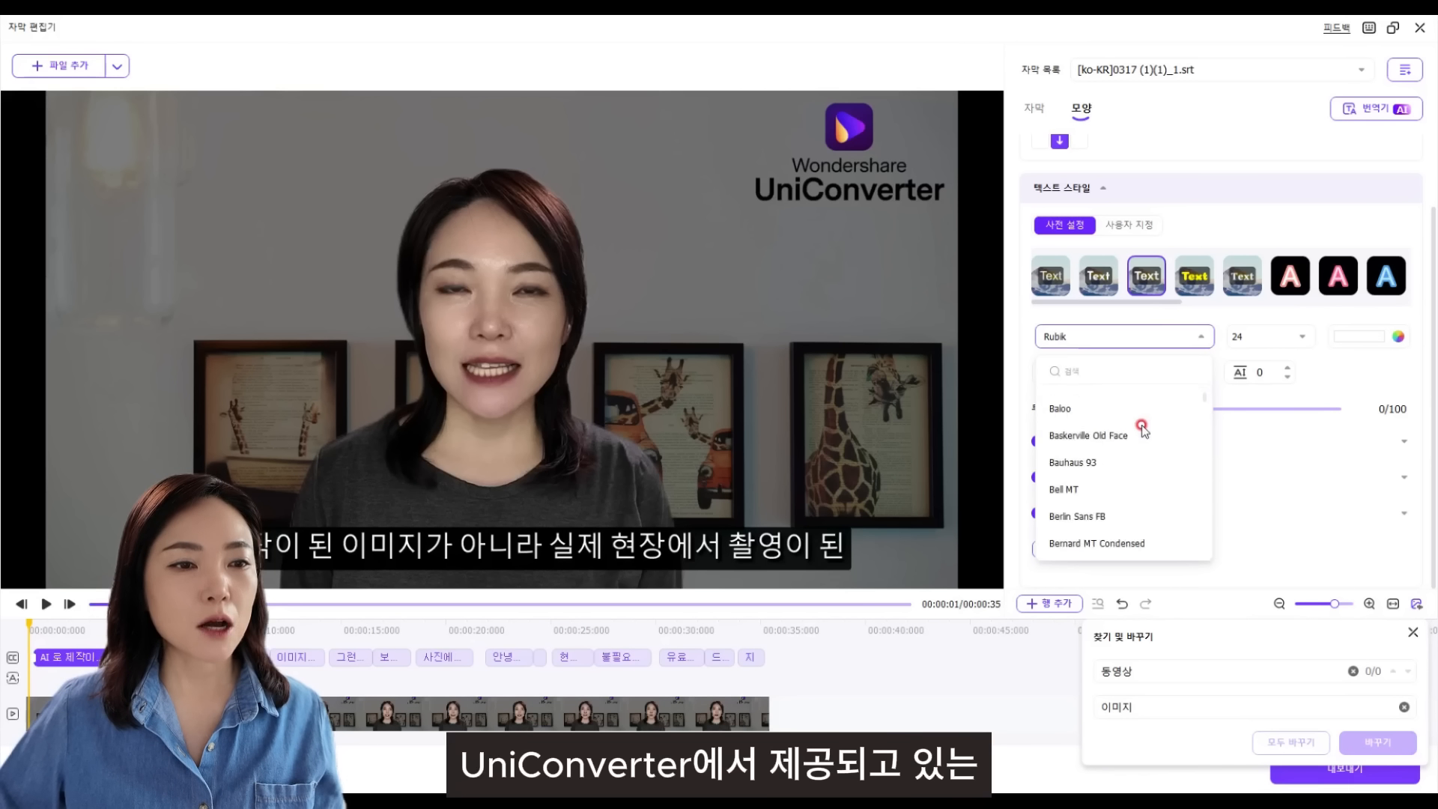
pyautogui.scroll(-15, 1141, 426)
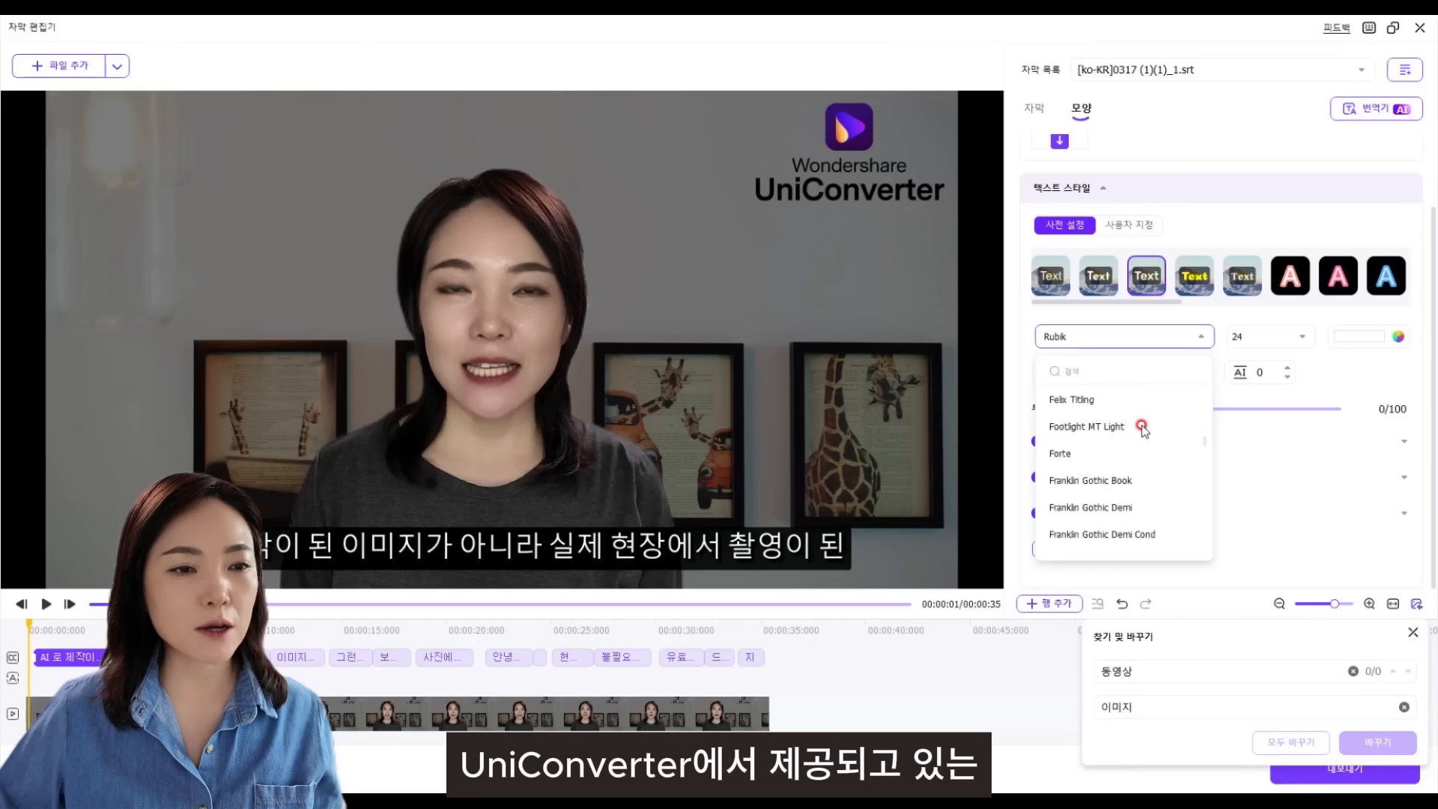
pyautogui.scroll(-15, 1141, 426)
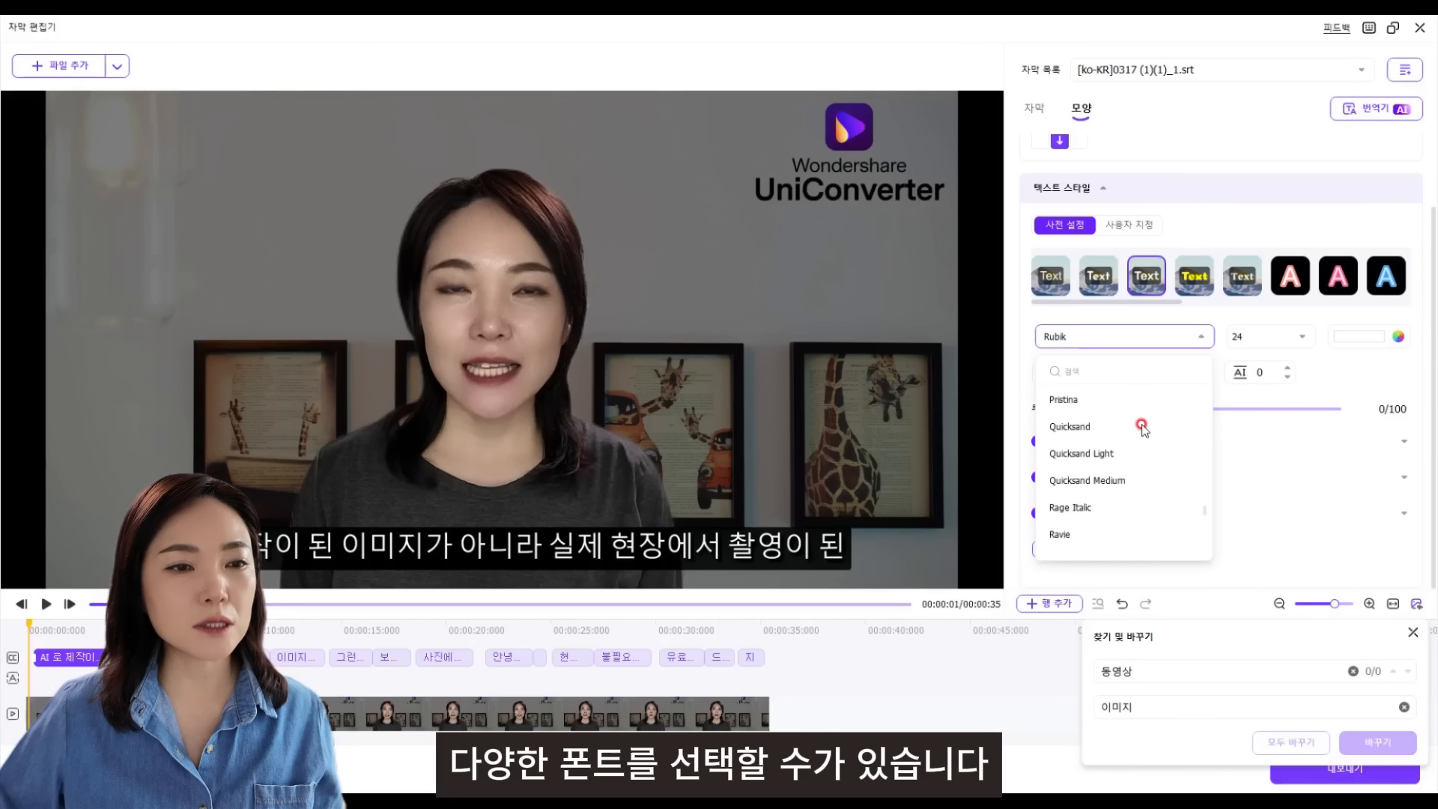
pyautogui.scroll(-1, 1141, 426)
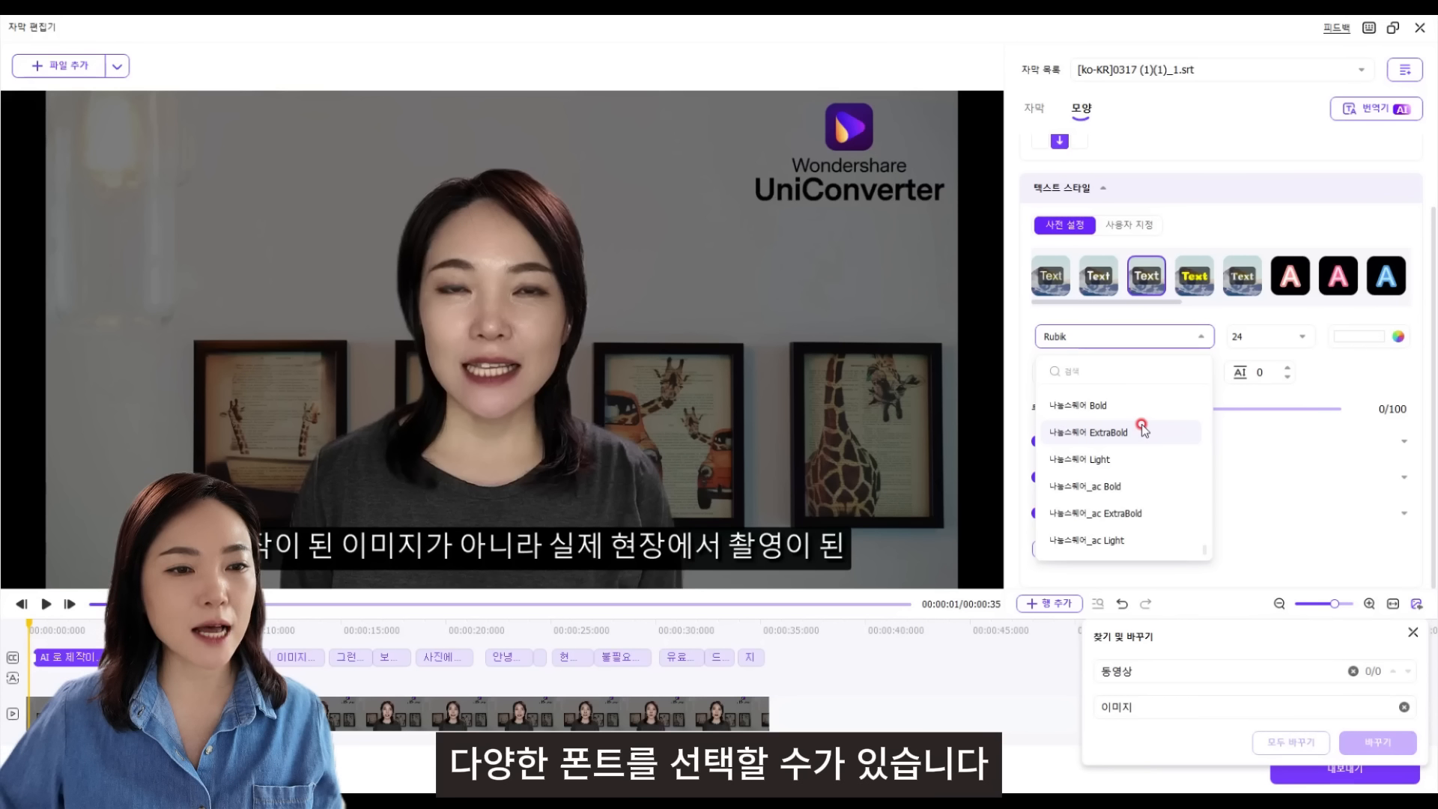
pyautogui.click(1141, 430)
# - Try subtitle font size 18, and settle on size 20
pyautogui.click(1304, 337)
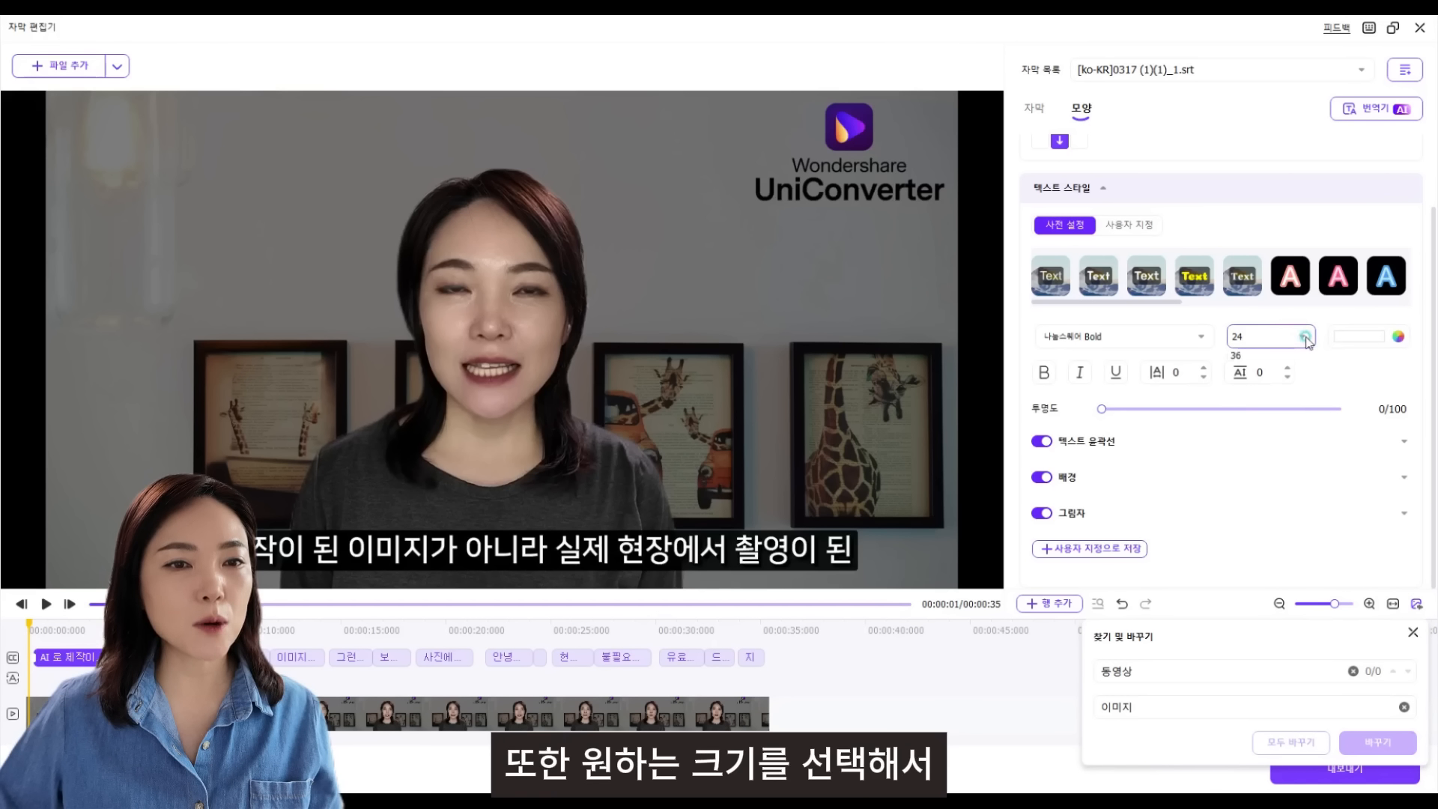
pyautogui.click(1271, 397)
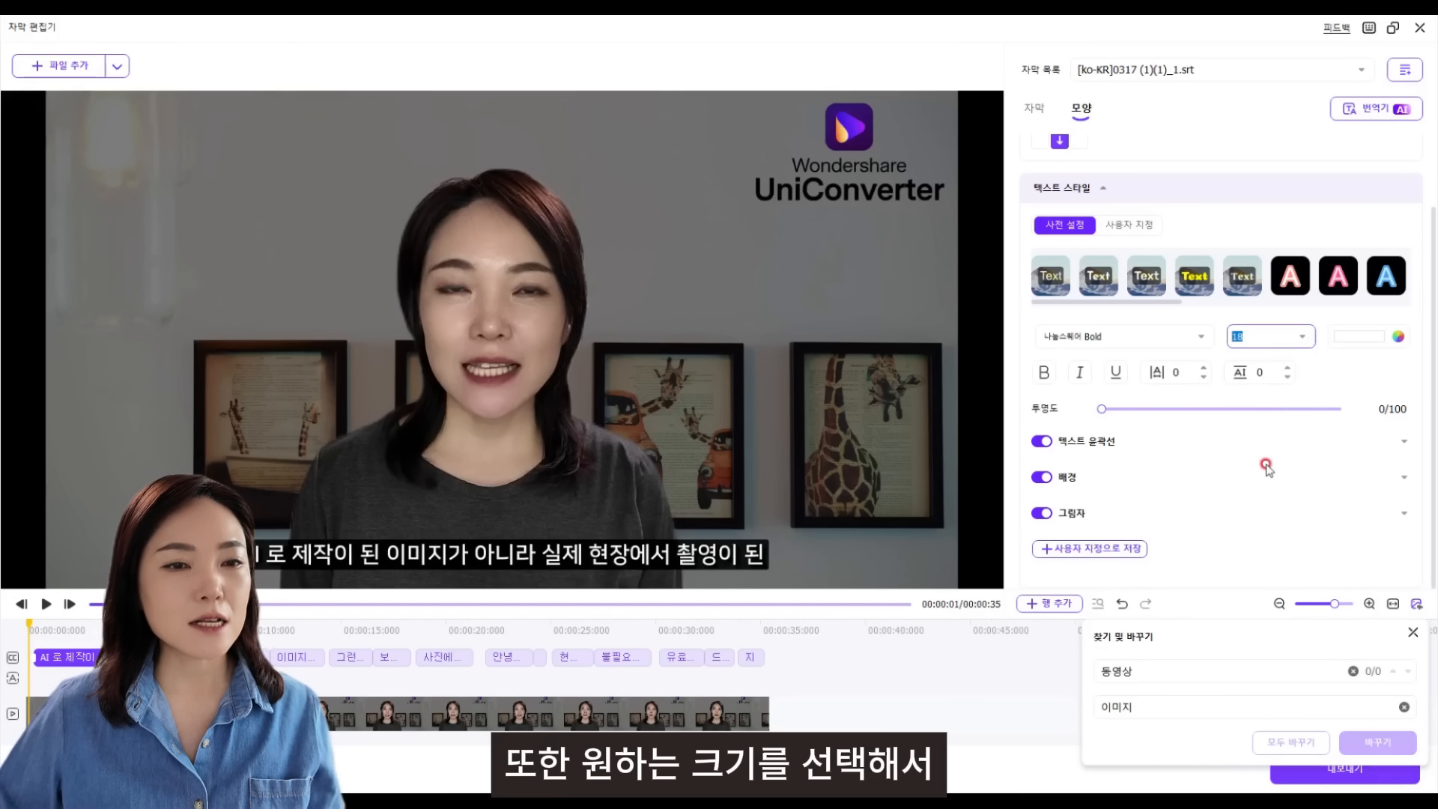
pyautogui.click(1305, 337)
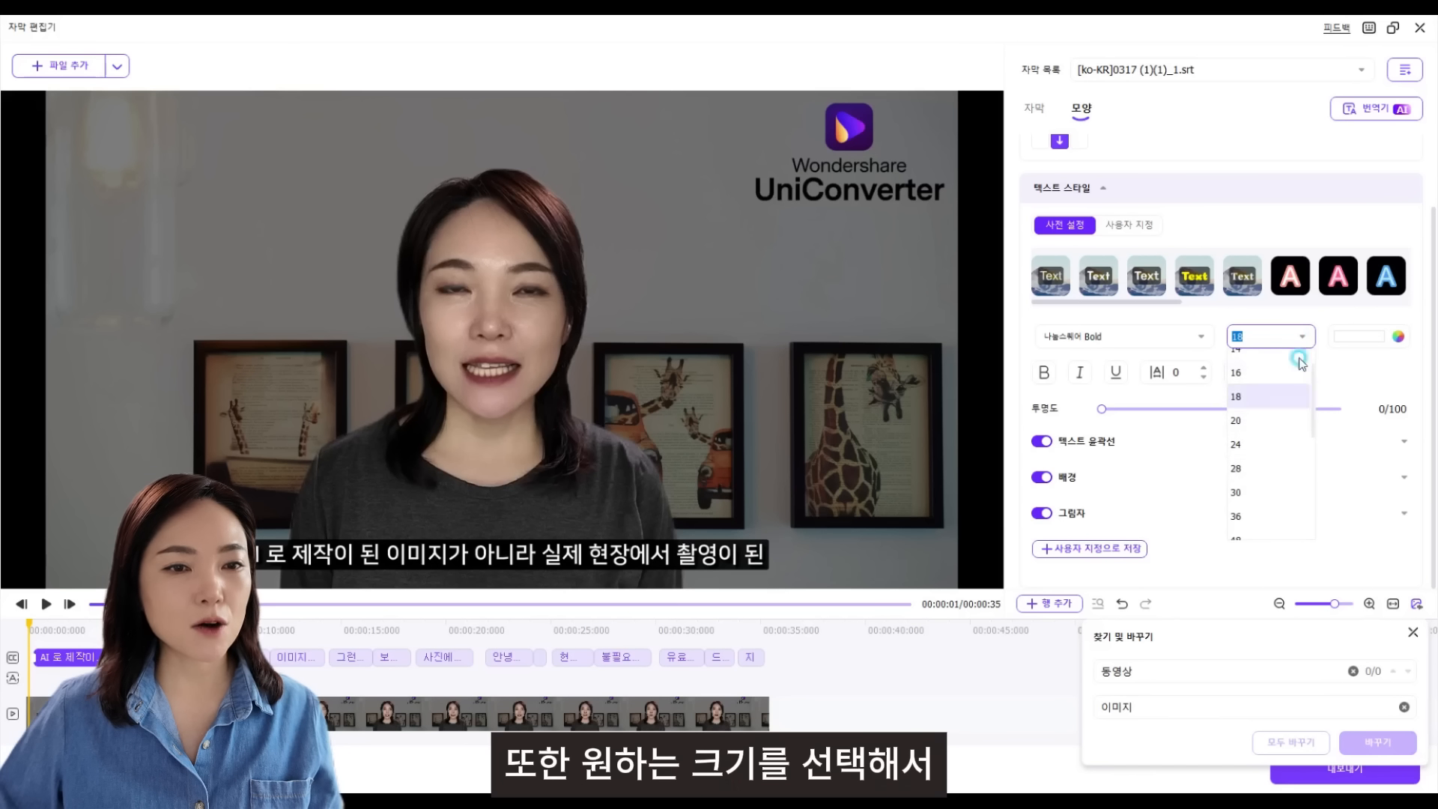
pyautogui.click(1252, 420)
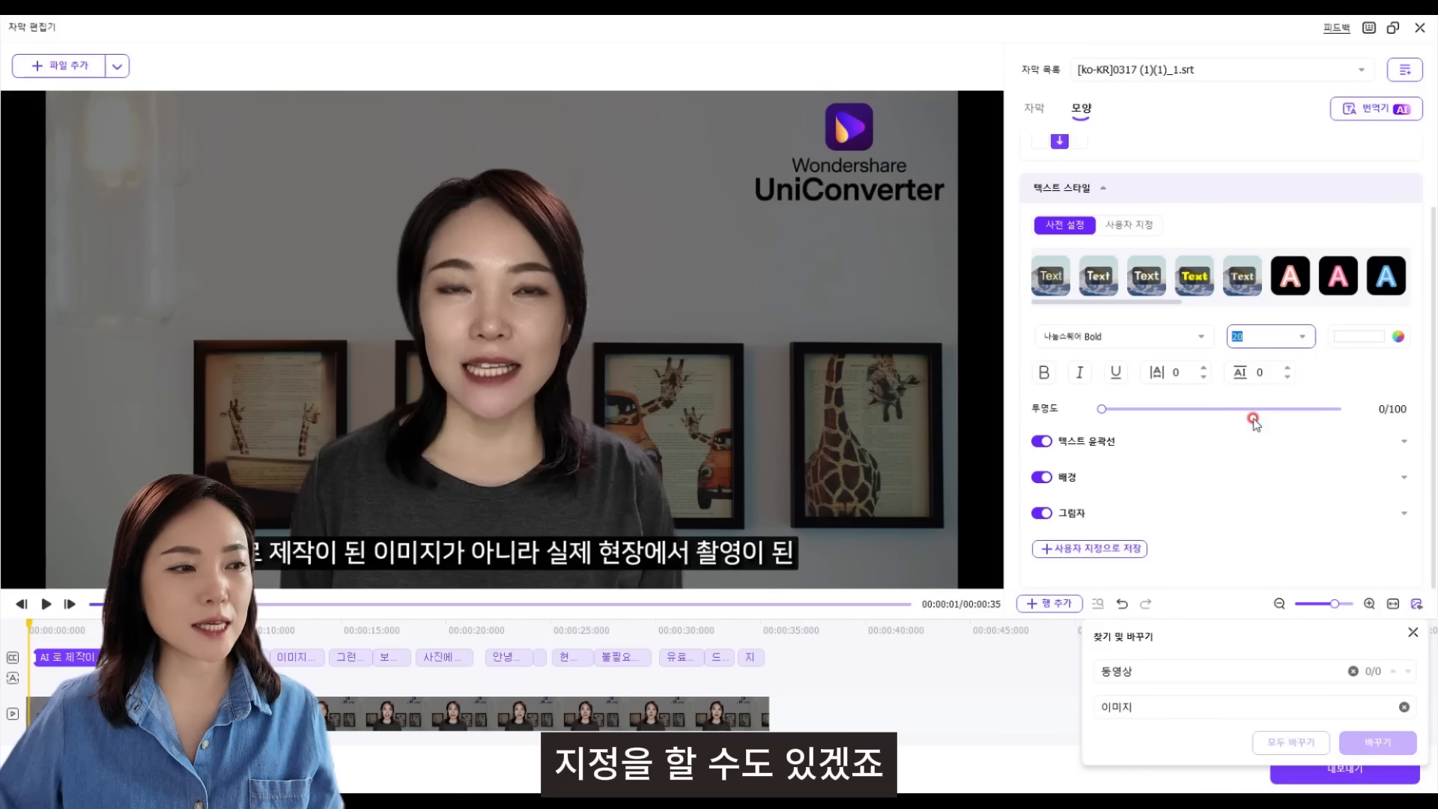
# - Compare several recent text colours, set the subtitles to golden yellow (RGB 255, 204, 0), and leave the transparency at 0
pyautogui.click(1397, 339)
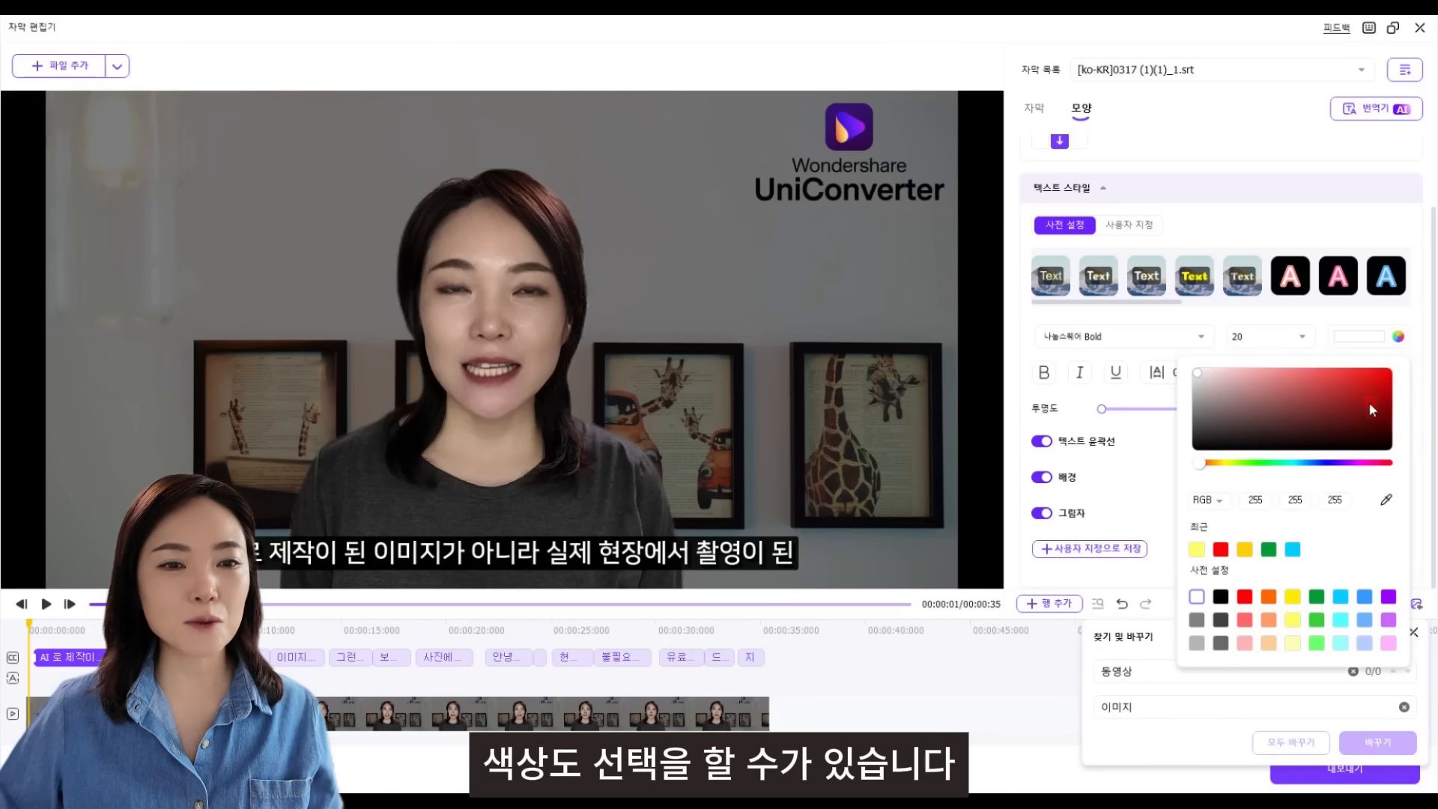
pyautogui.click(1243, 550)
pyautogui.click(1197, 549)
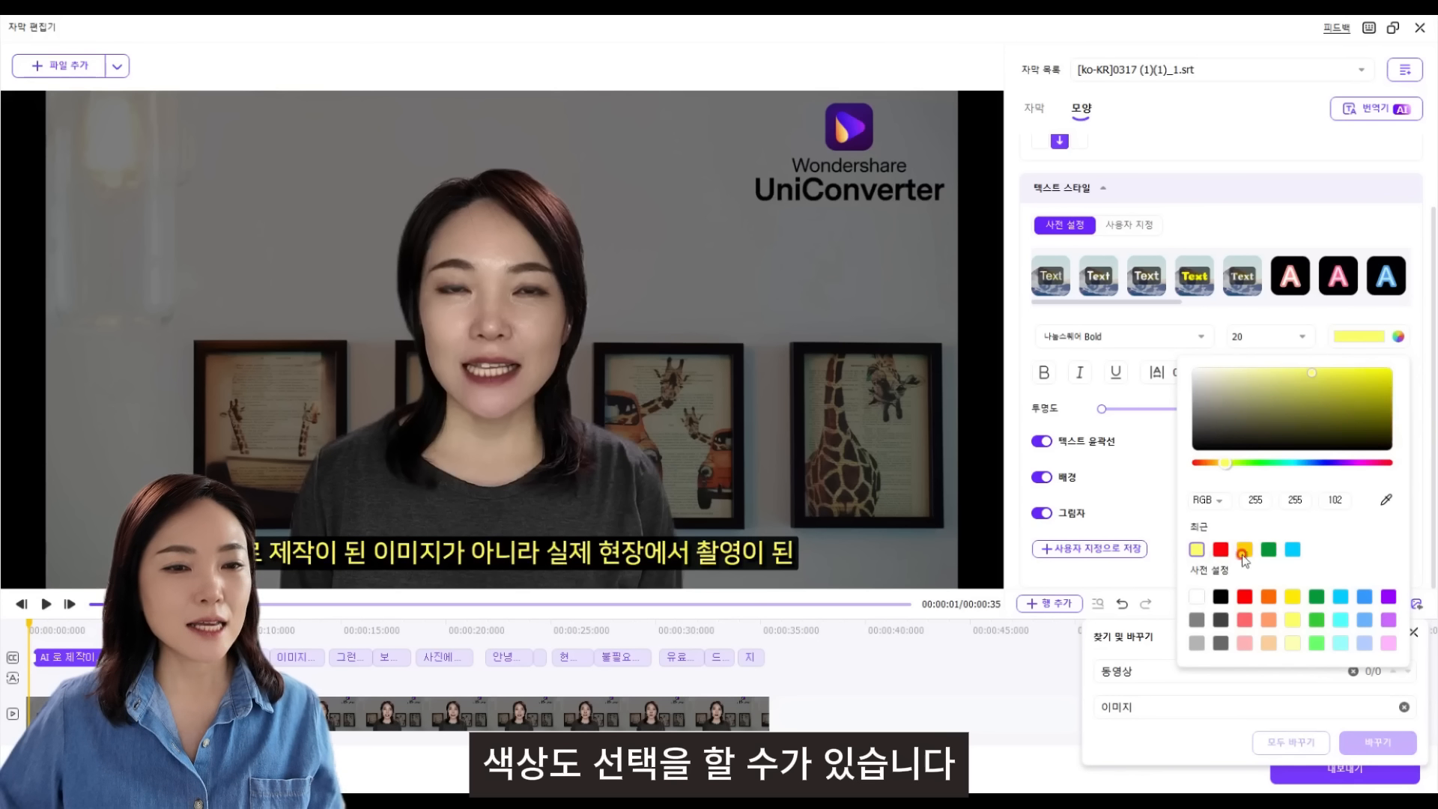
pyautogui.click(1268, 549)
pyautogui.click(1292, 551)
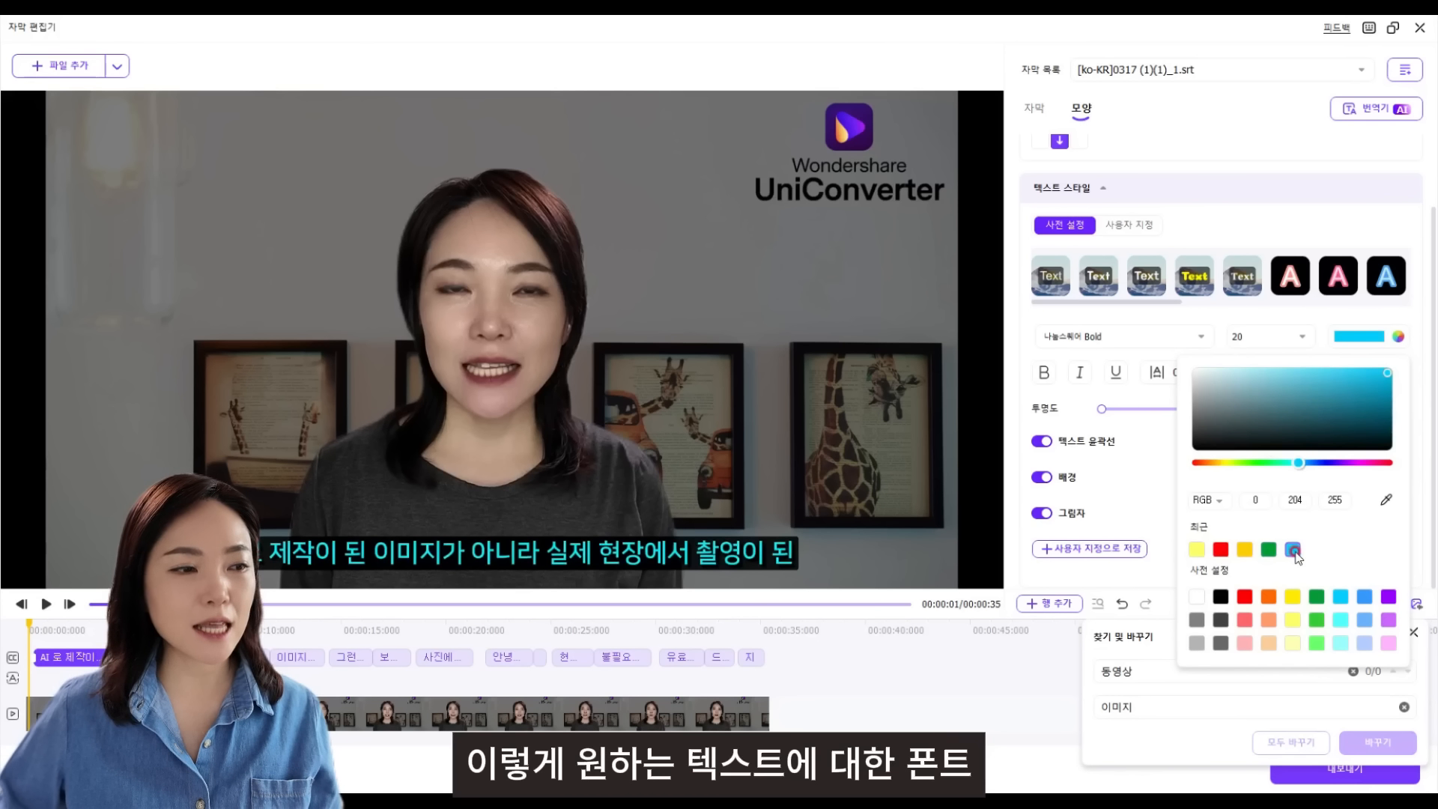
pyautogui.click(1245, 550)
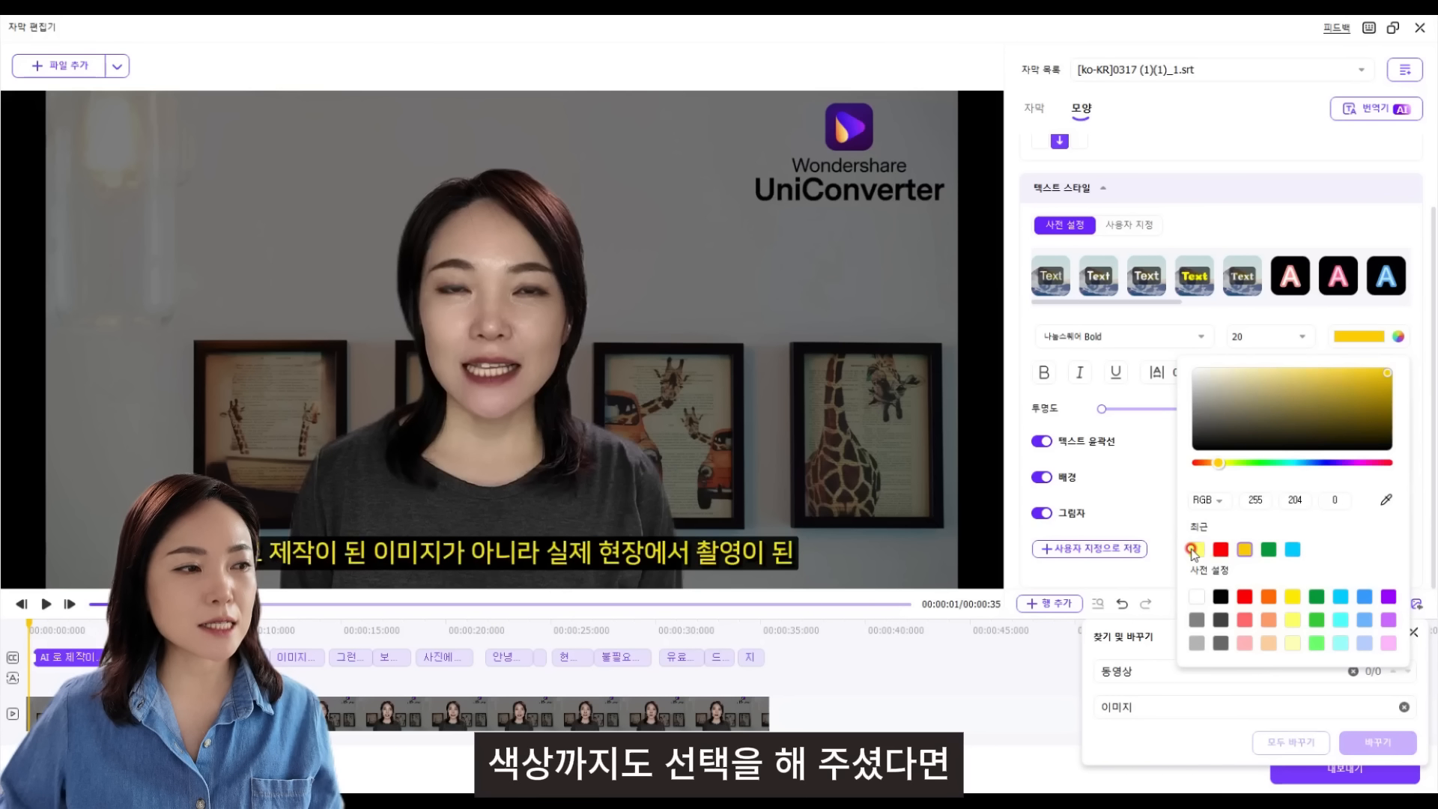
pyautogui.click(1194, 550)
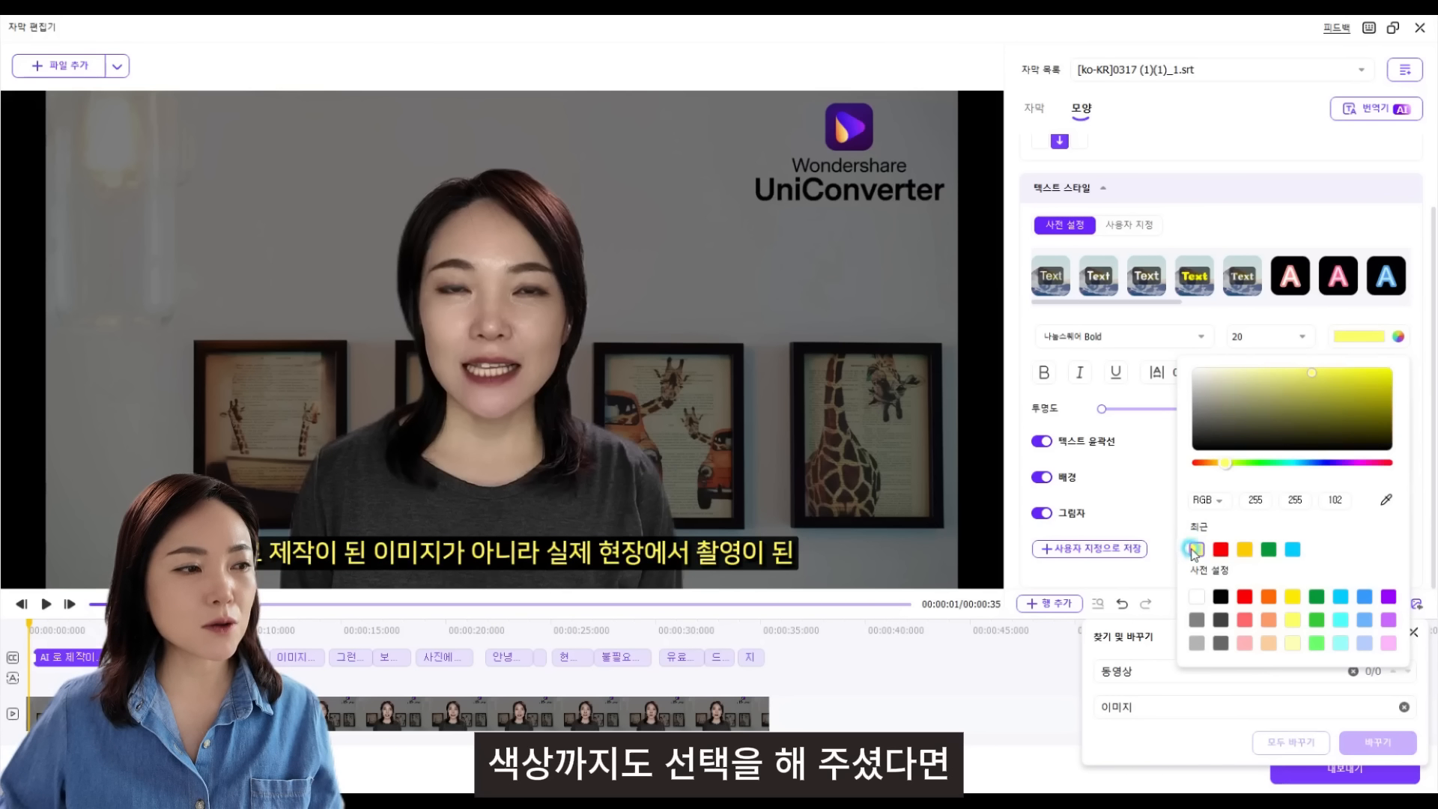
pyautogui.click(1244, 550)
pyautogui.moveTo(1100, 409)
pyautogui.mouseDown()
pyautogui.moveTo(1165, 411)
pyautogui.moveTo(1113, 417)
pyautogui.mouseUp()
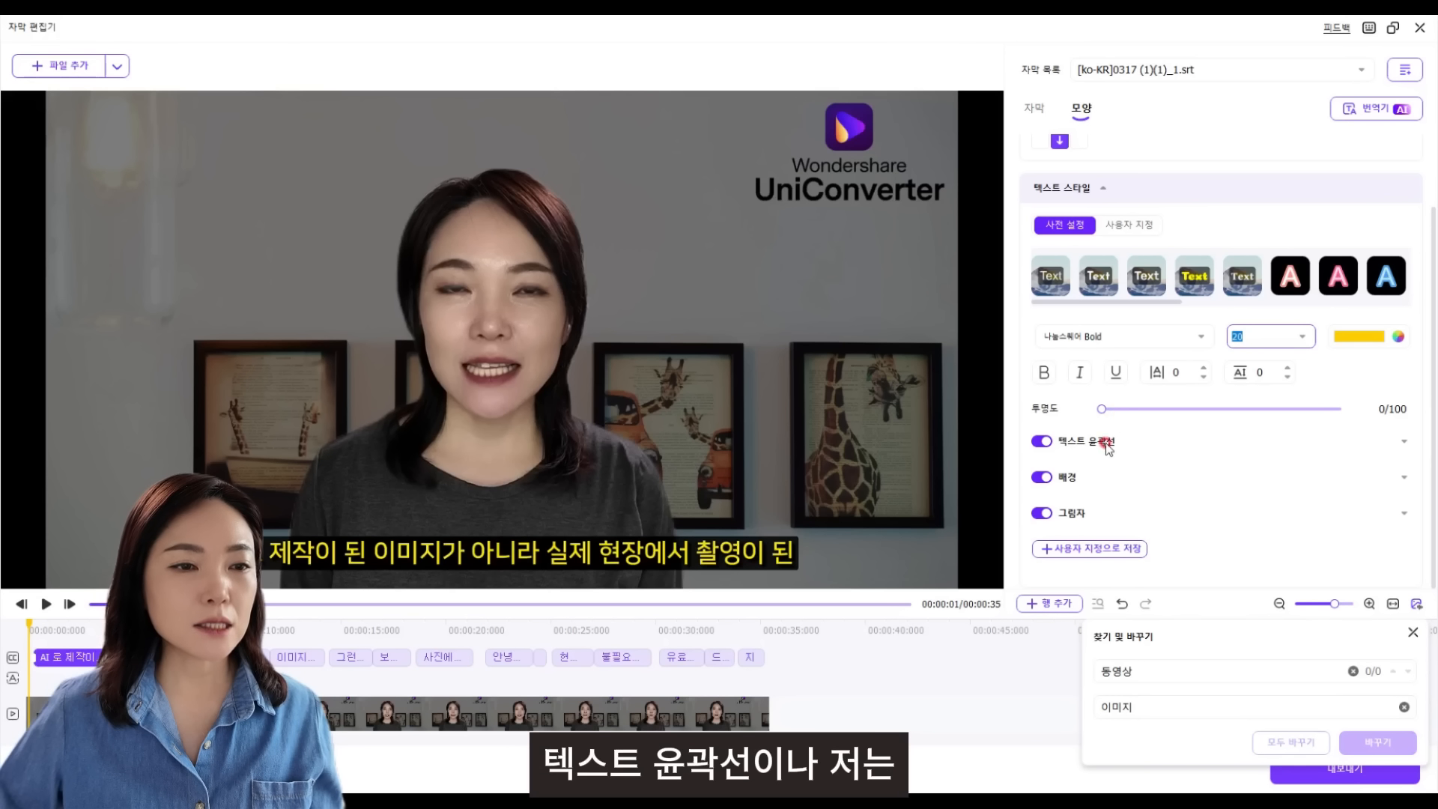
# - Turn off the subtitle background and text outline, leaving only the shadow effect enabled
pyautogui.click(1042, 476)
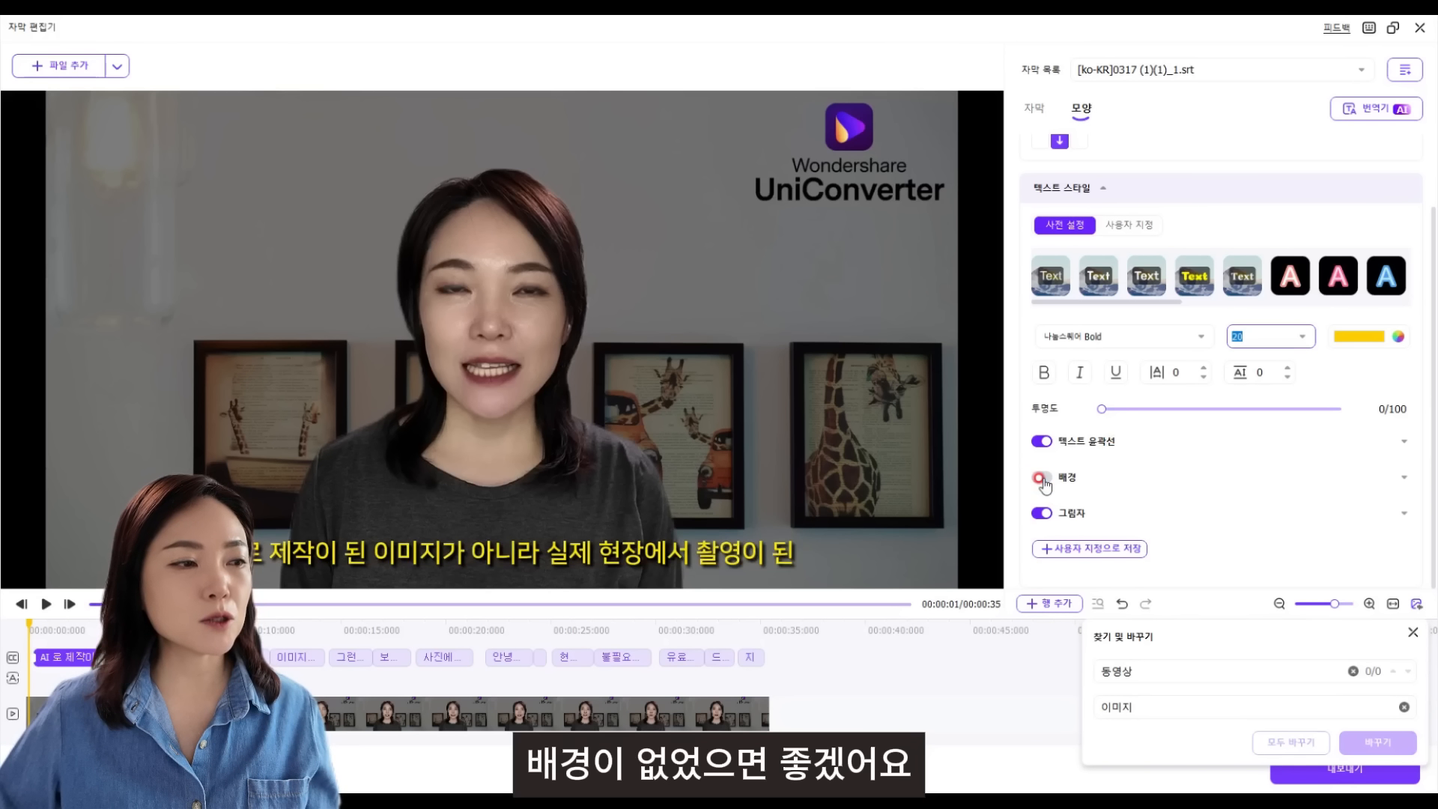
pyautogui.click(1041, 512)
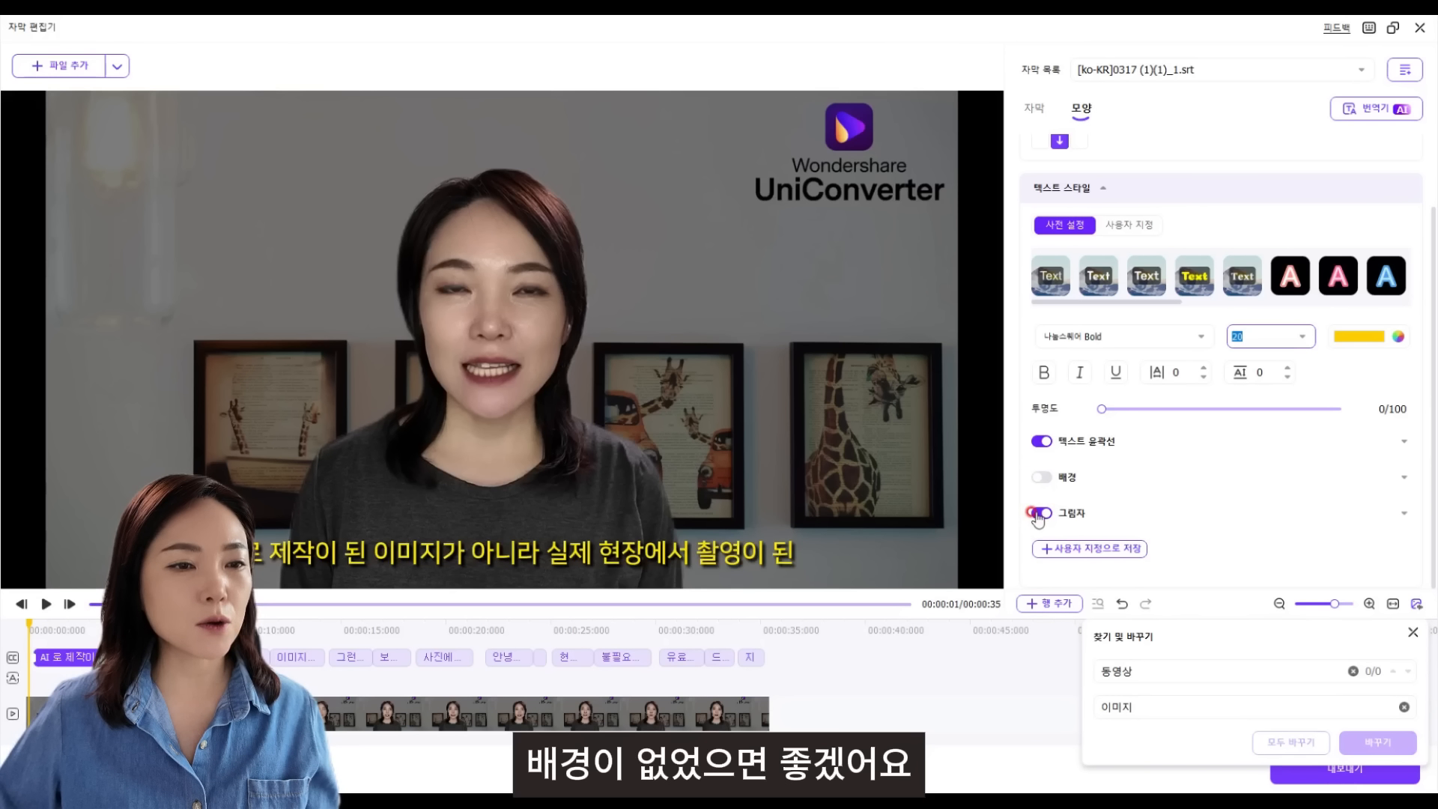
pyautogui.click(1042, 442)
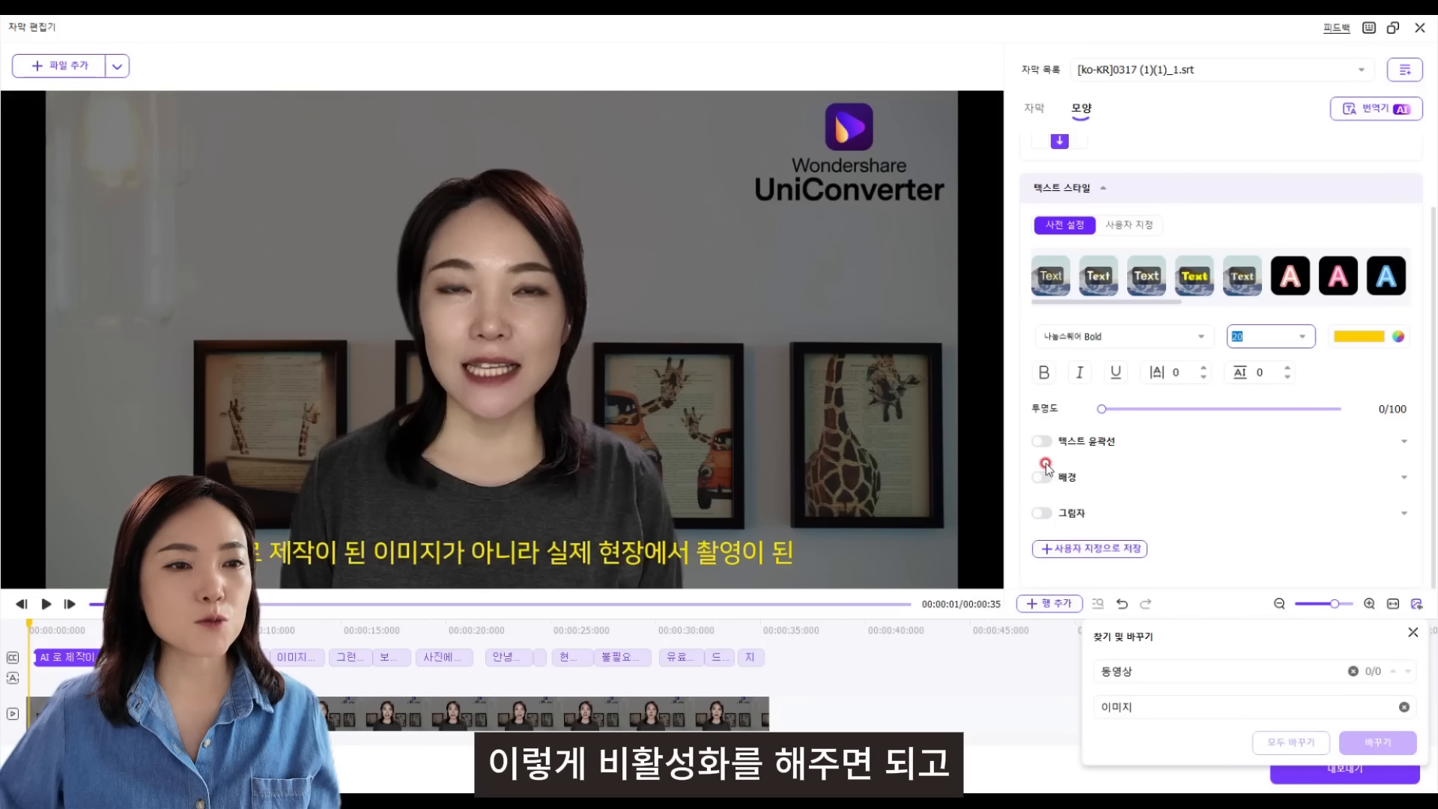
pyautogui.click(1042, 514)
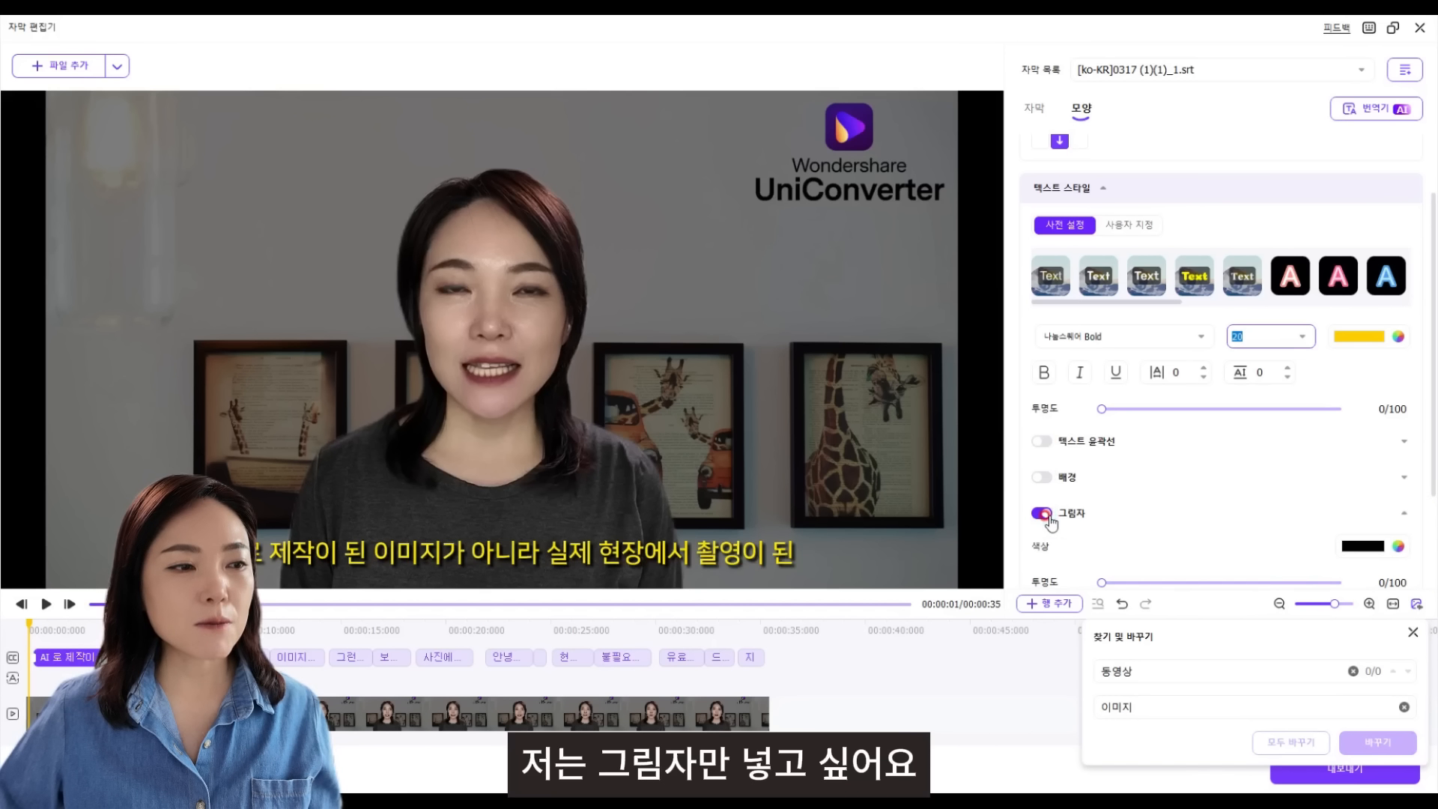
# - Try green, light blue (RGB 0, 204, 255) and white as the subtitle shadow colour, and return to black
pyautogui.click(1398, 546)
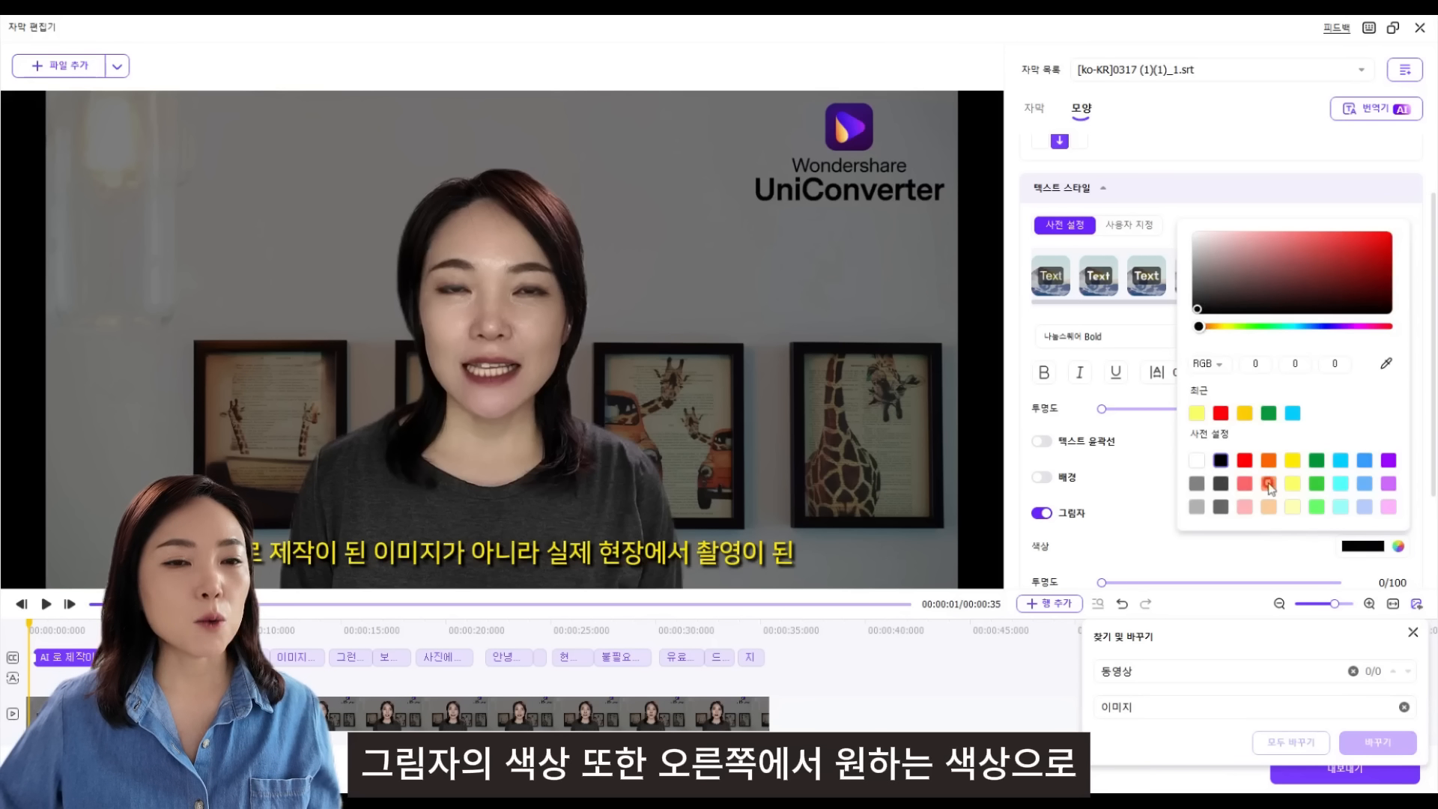
pyautogui.click(1268, 414)
pyautogui.click(1292, 413)
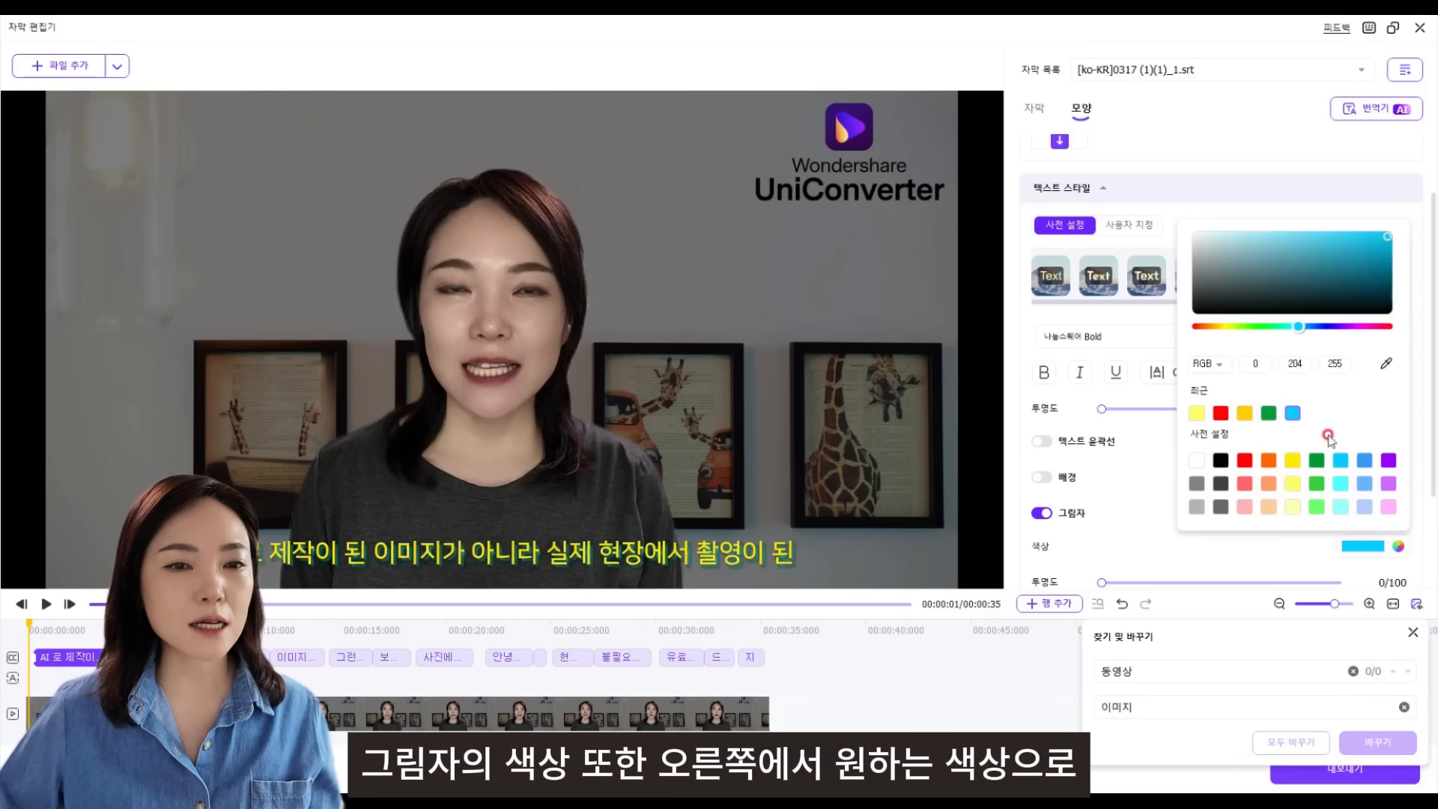
pyautogui.click(1195, 462)
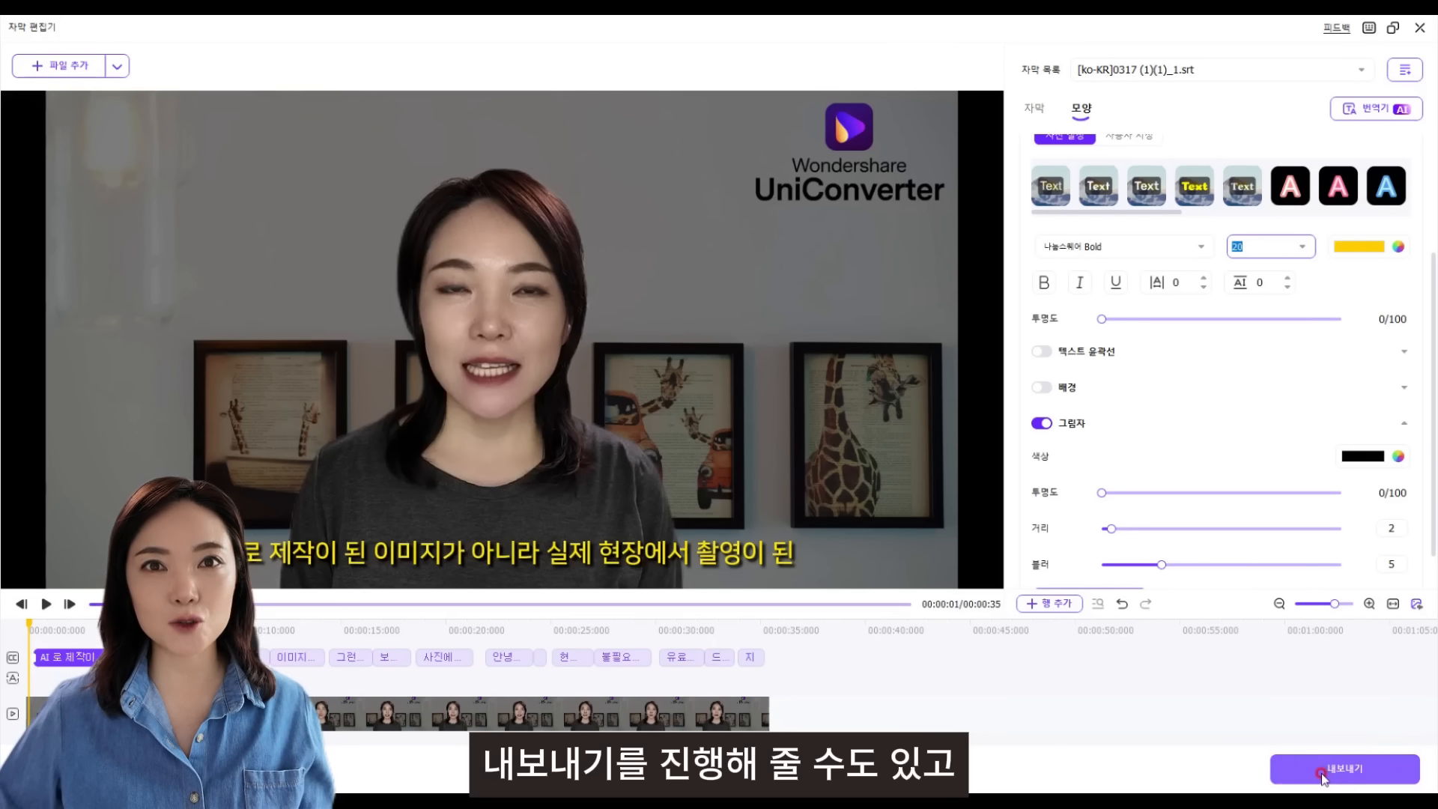
# - Set up an AI translation of the subtitles, browsing the target languages and keeping 영어 with speed mode and dual-language display
pyautogui.click(1388, 110)
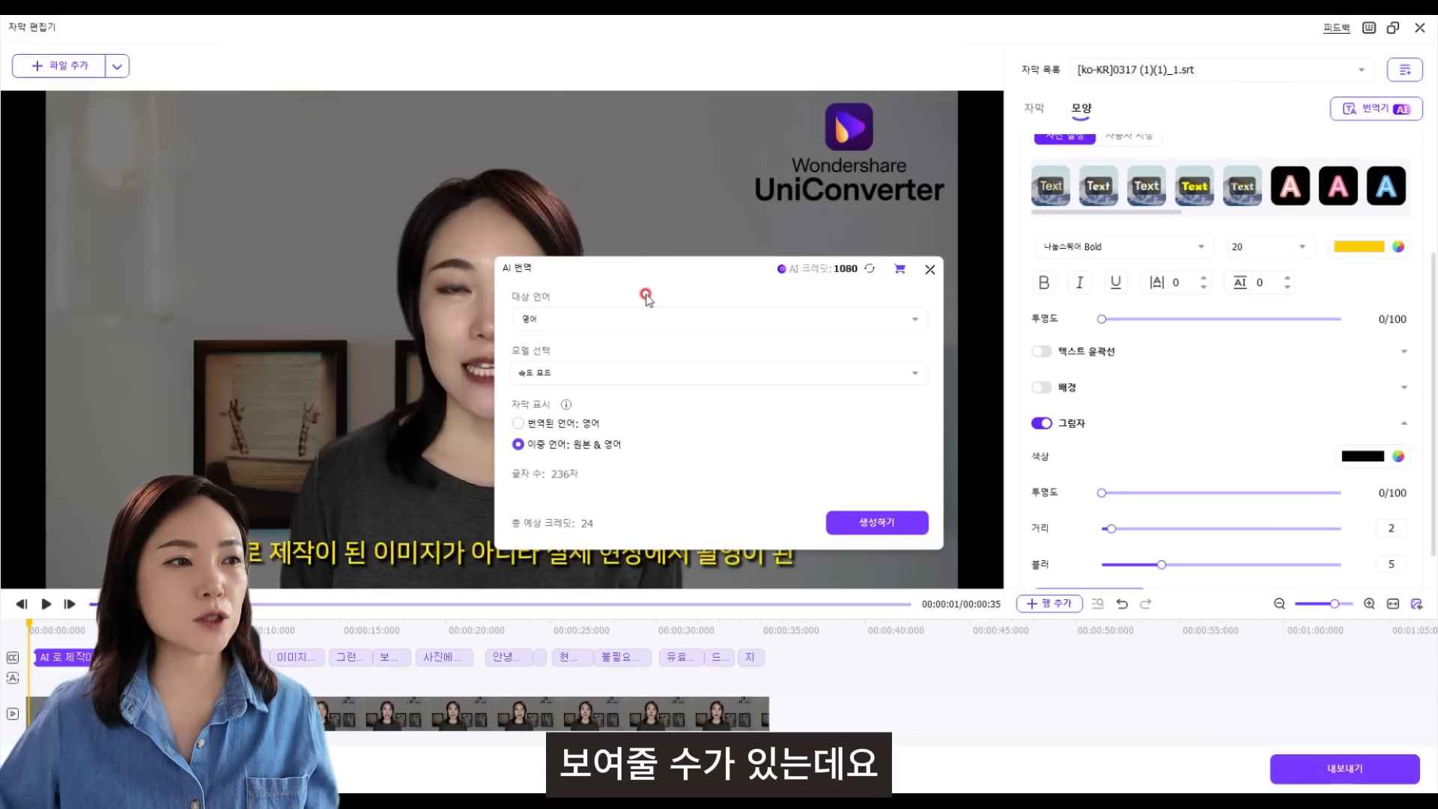
pyautogui.click(886, 322)
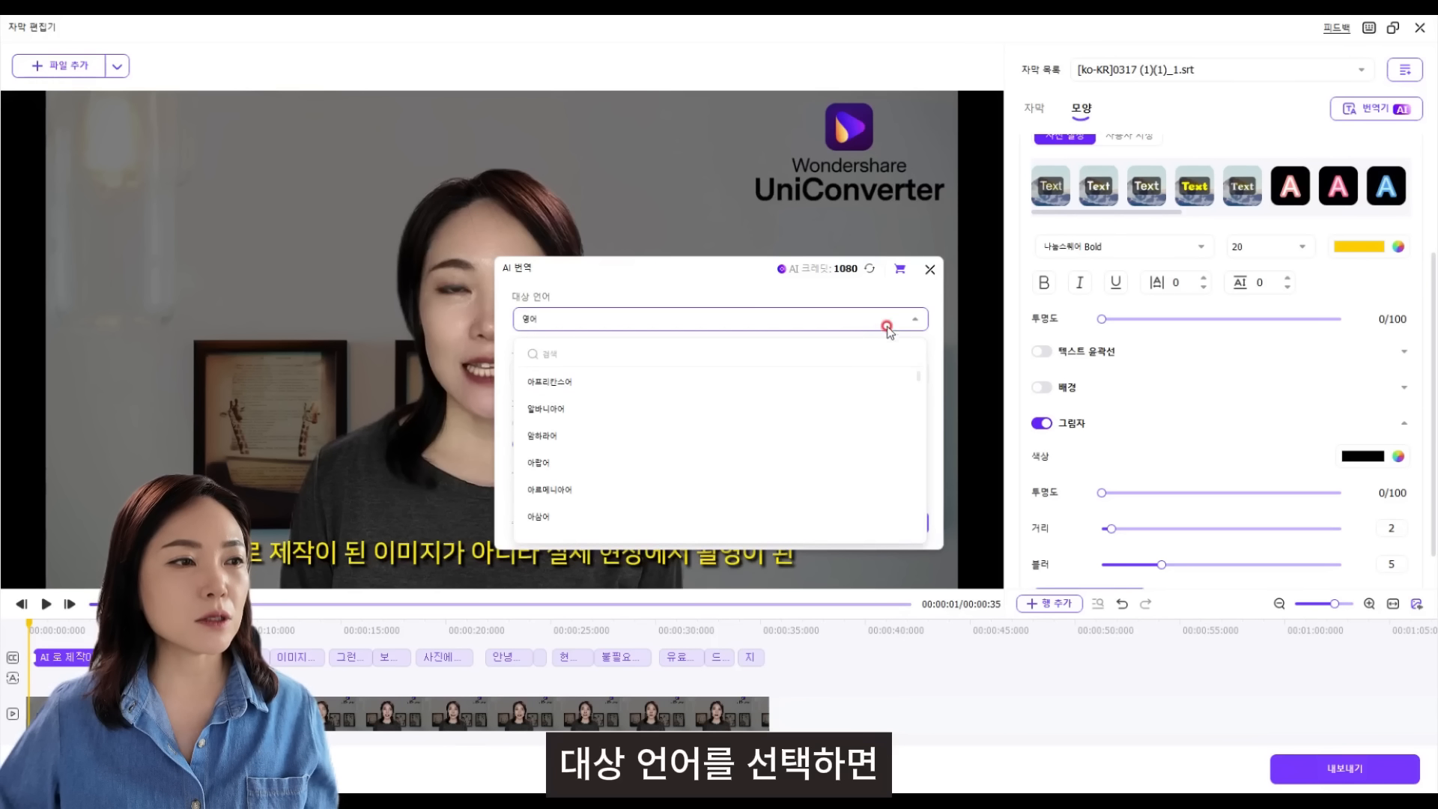
pyautogui.scroll(-10, 752, 400)
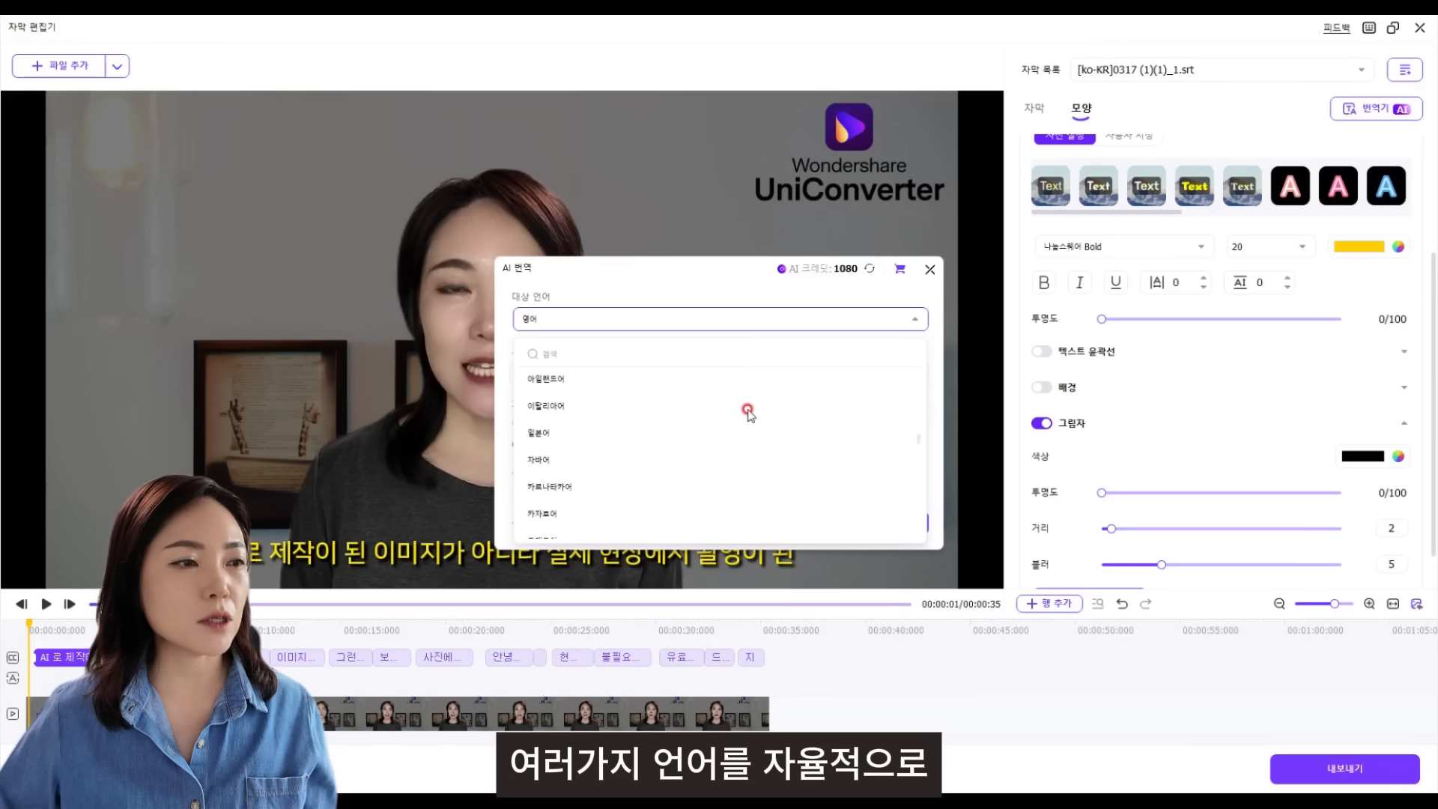
pyautogui.scroll(8, 748, 411)
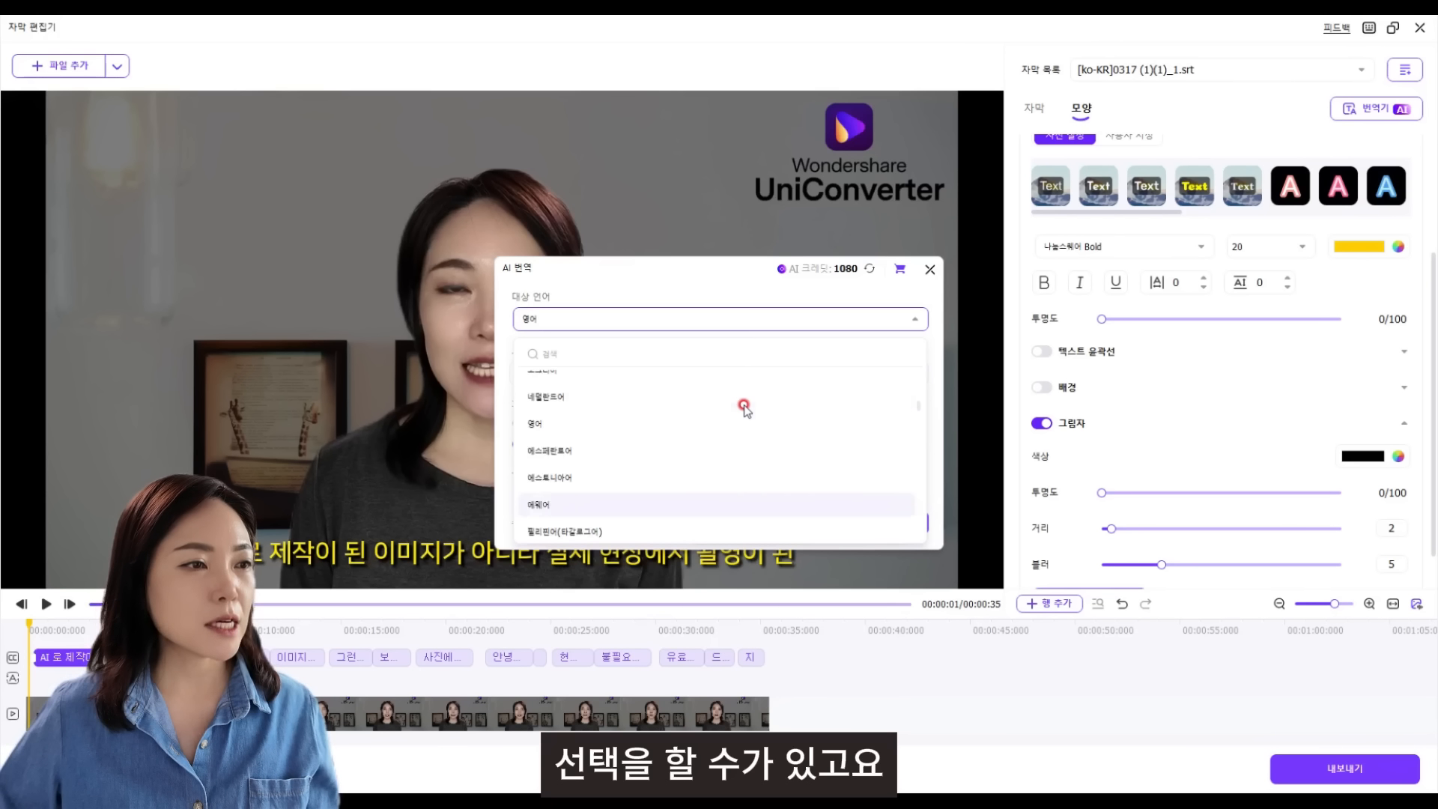
pyautogui.click(716, 294)
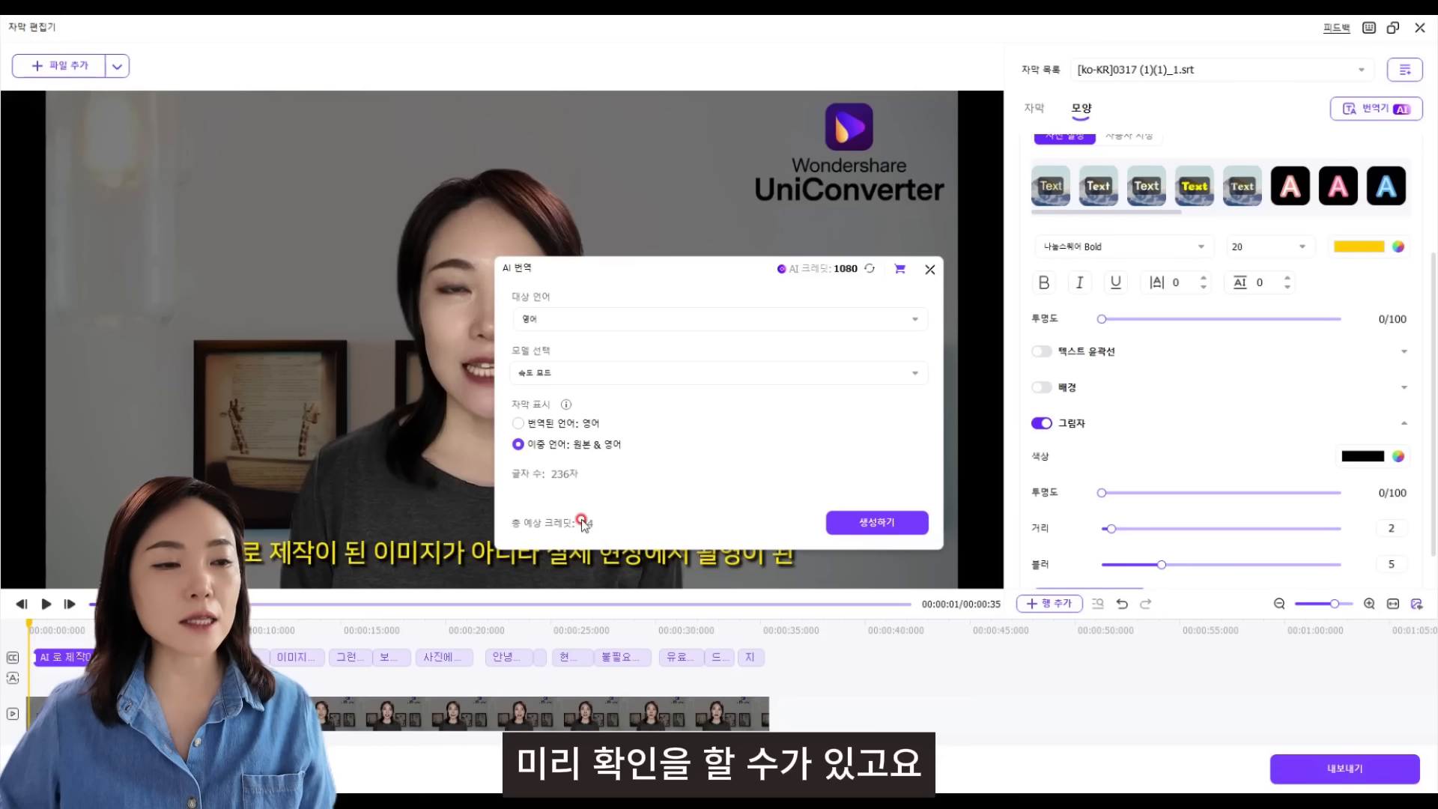
# - Generate the bilingual Korean and English subtitles and overwrite the existing subtitles on the timeline with them
pyautogui.click(865, 522)
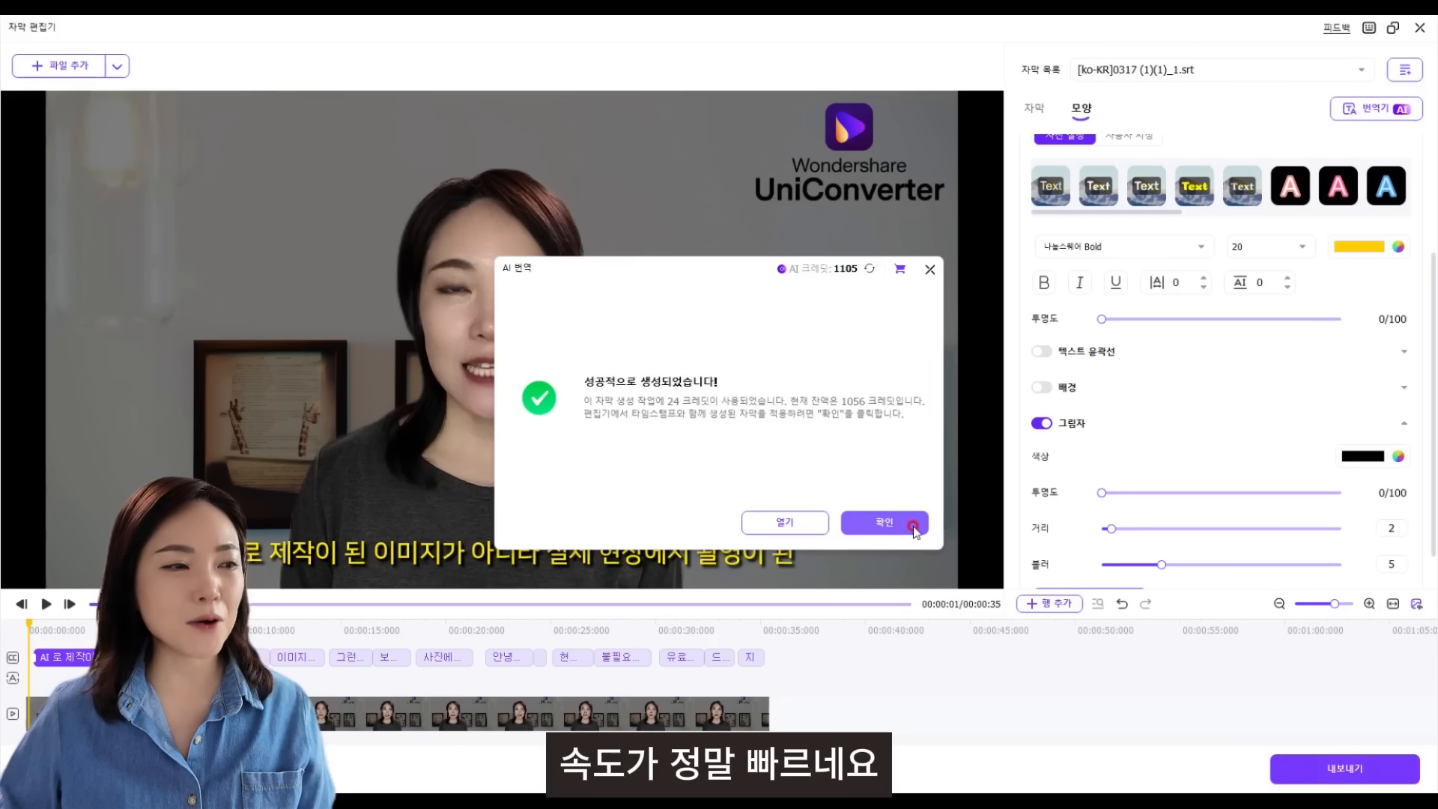
pyautogui.click(913, 526)
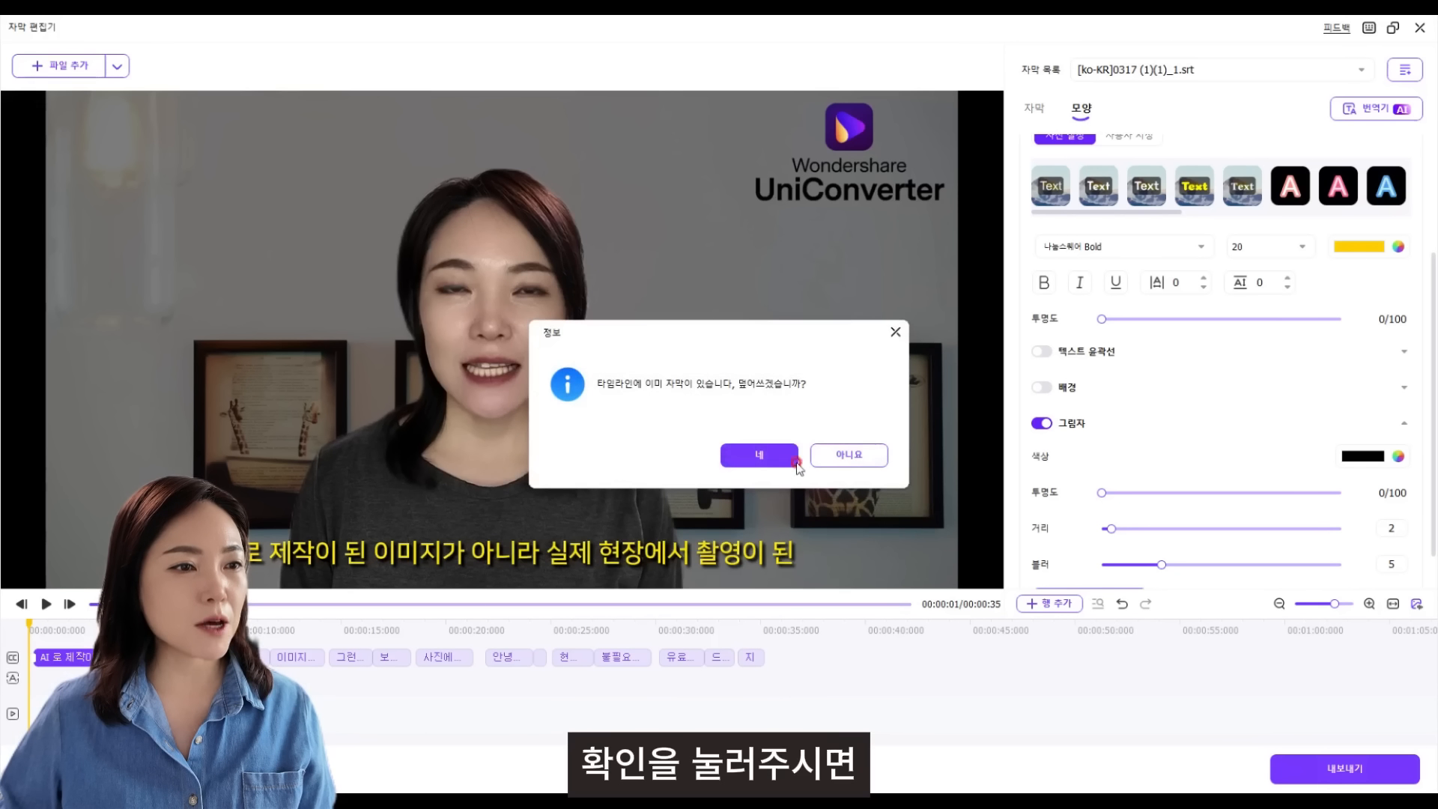
pyautogui.click(769, 455)
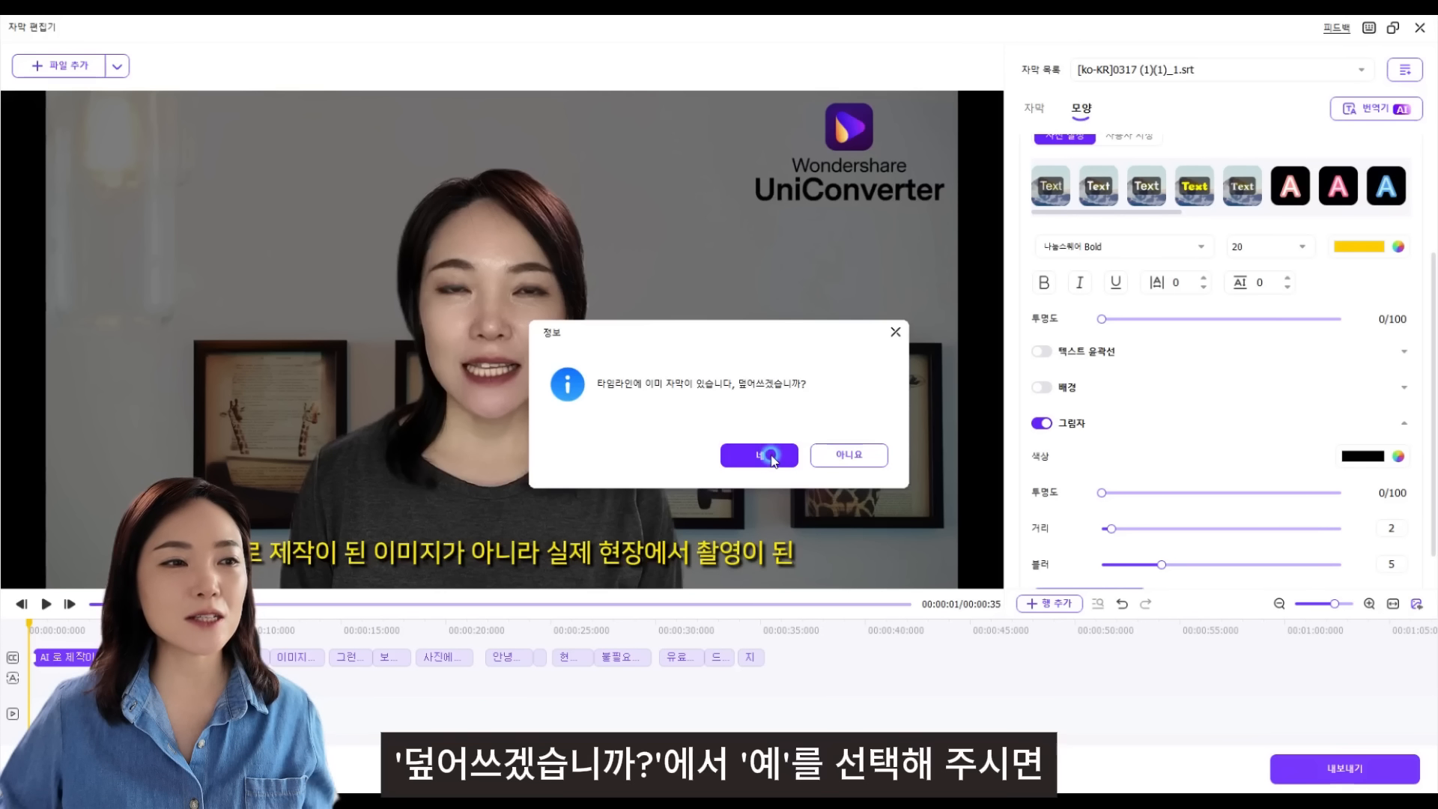
pyautogui.click(770, 454)
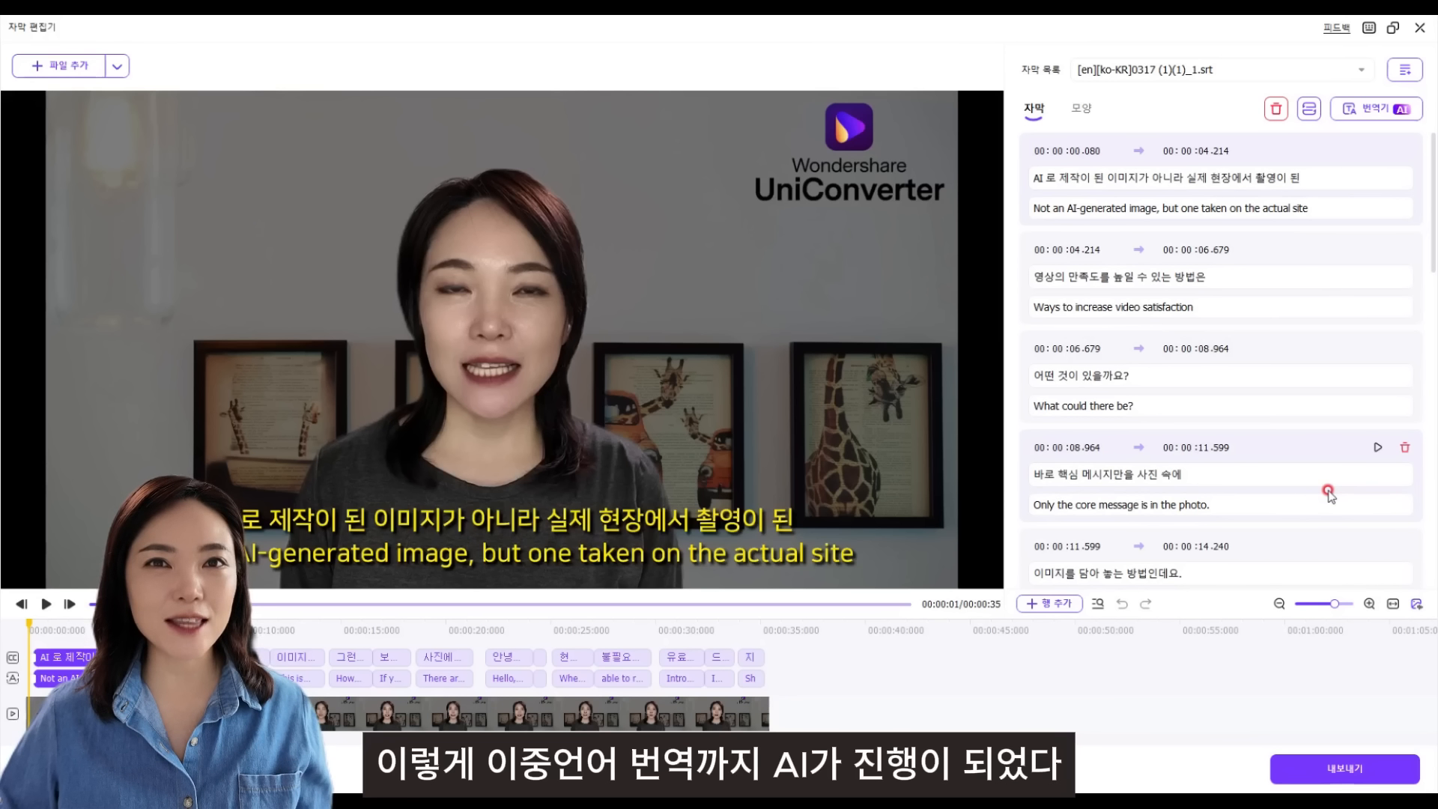
# - Set up the export of 0317 (1)(1)(2) with only the MP4 file type selected, excluding the SRT and project files
pyautogui.click(1364, 769)
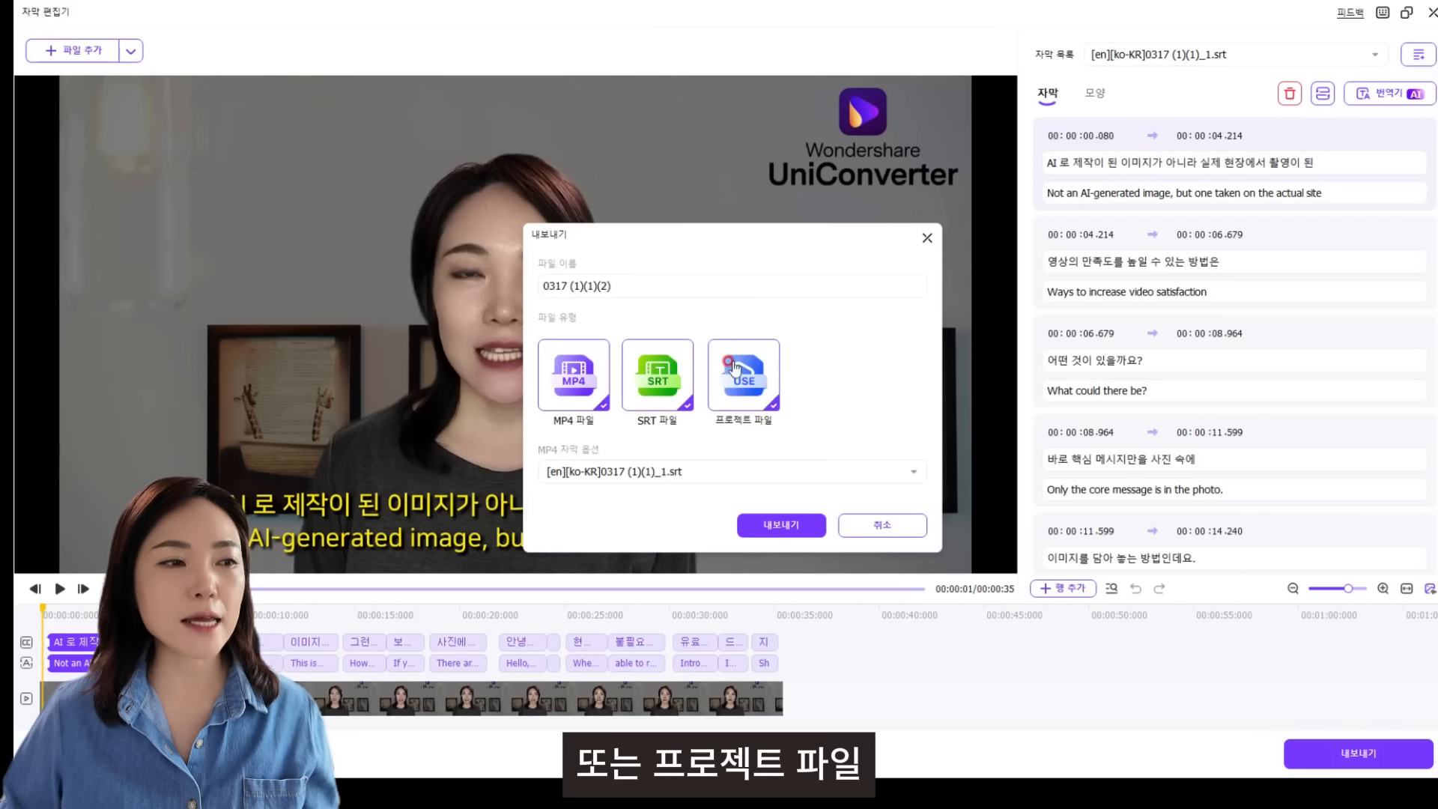
pyautogui.click(656, 383)
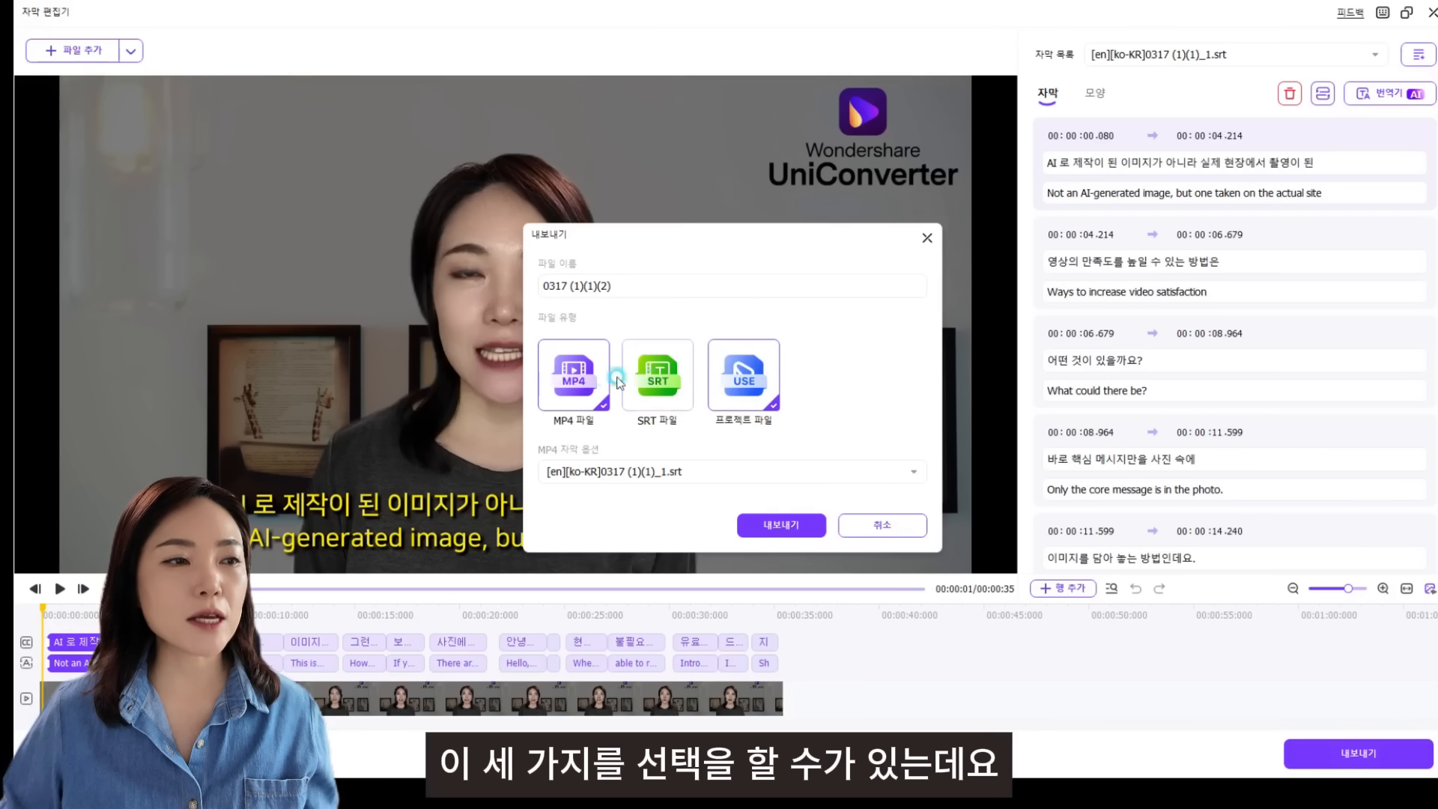
pyautogui.click(594, 384)
pyautogui.click(711, 382)
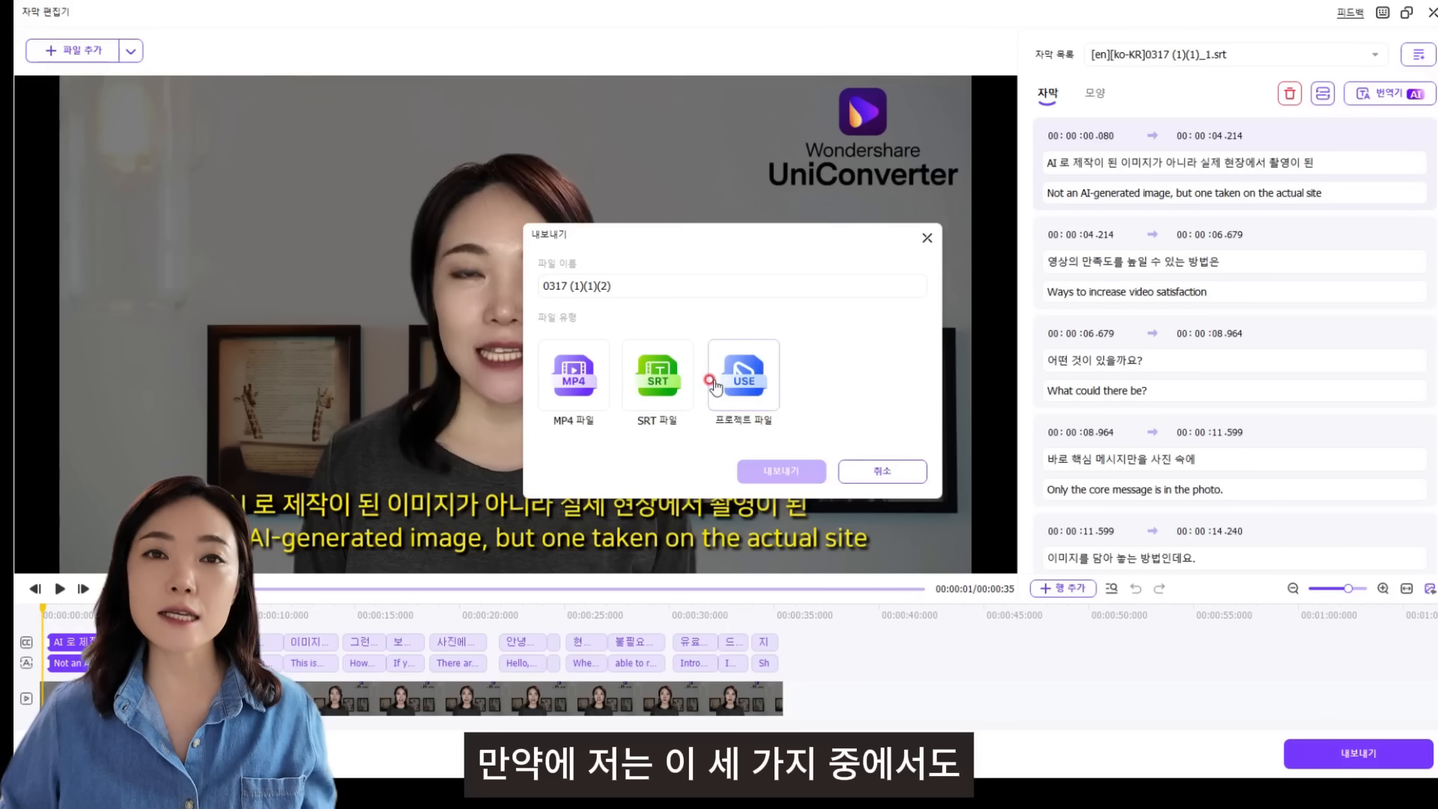
pyautogui.click(580, 386)
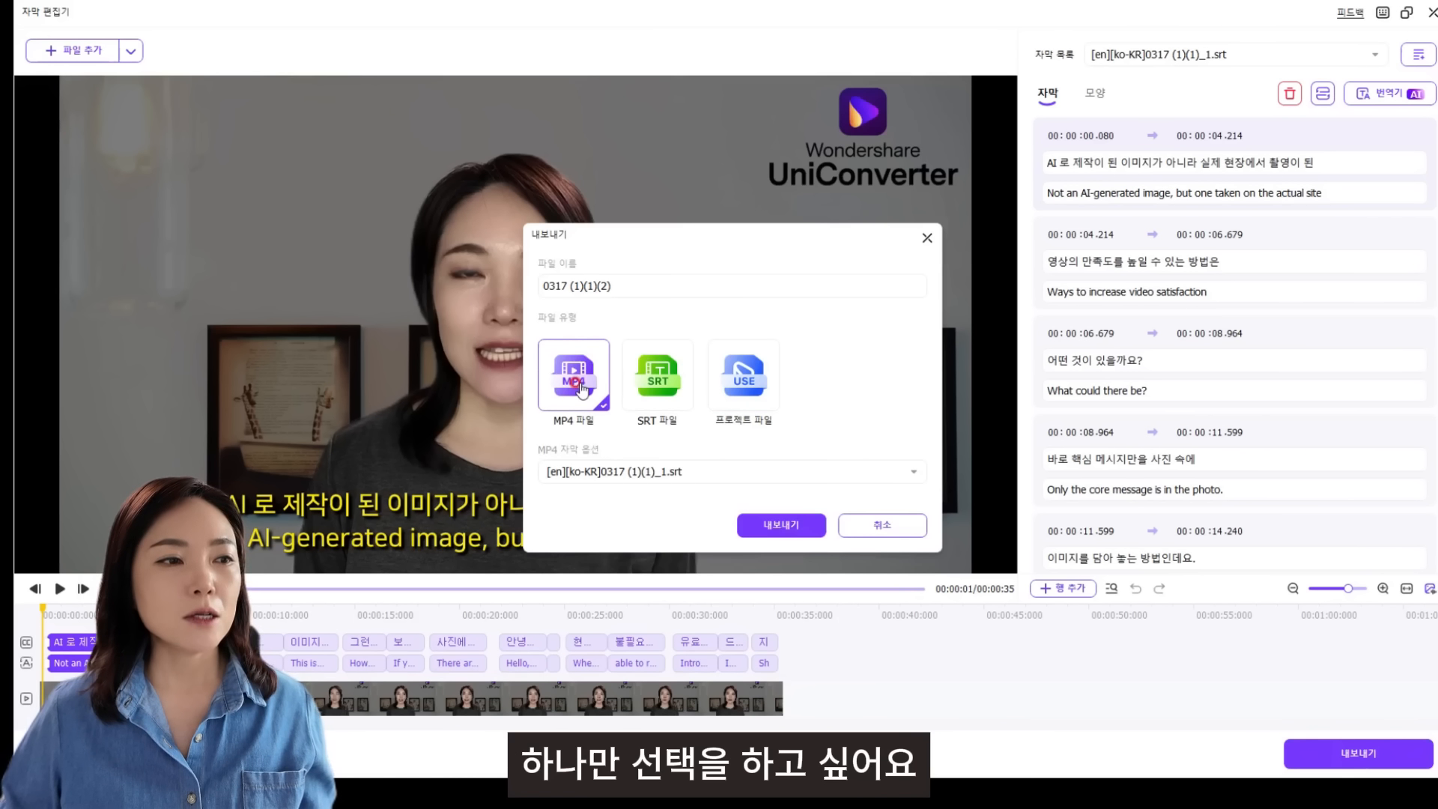
pyautogui.click(647, 376)
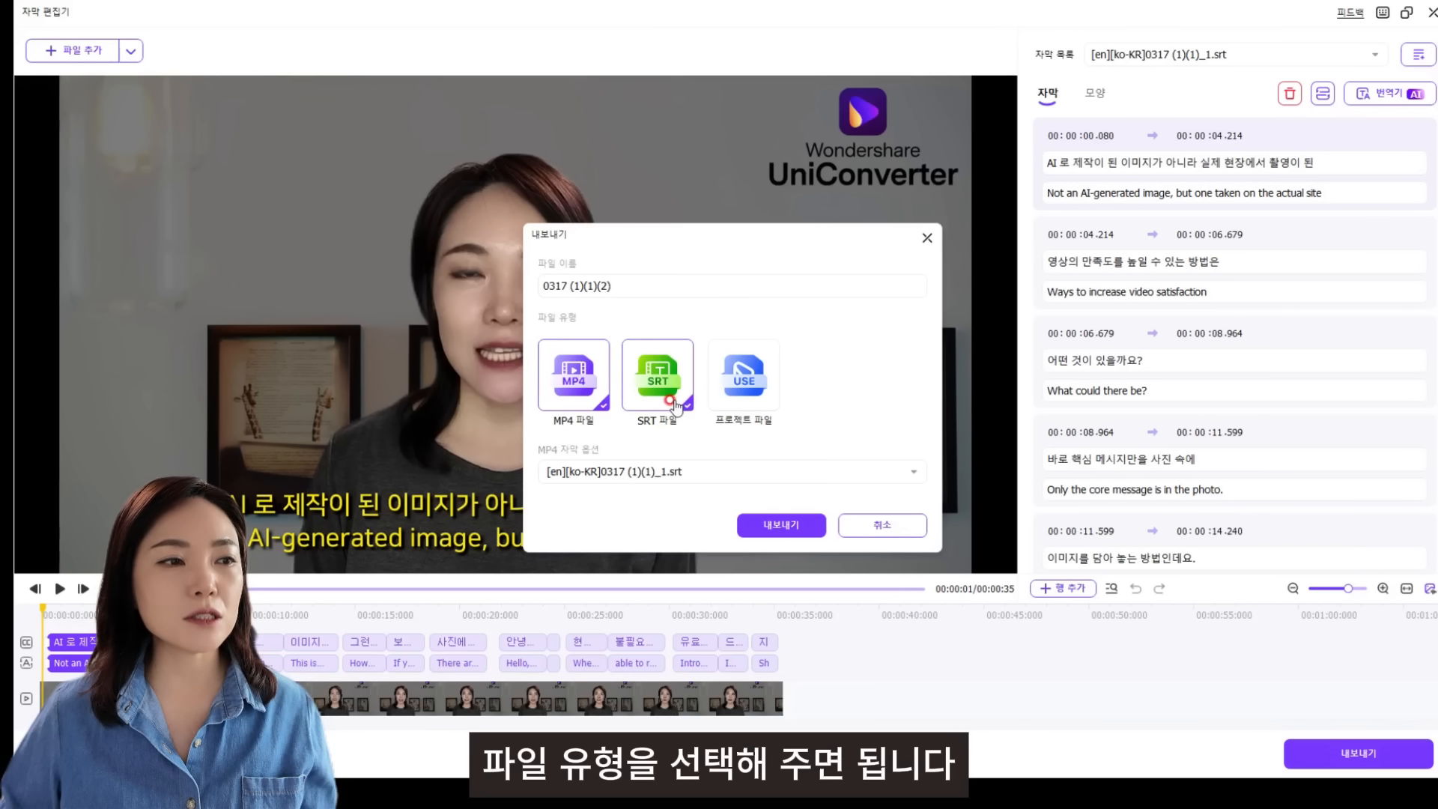
pyautogui.click(675, 388)
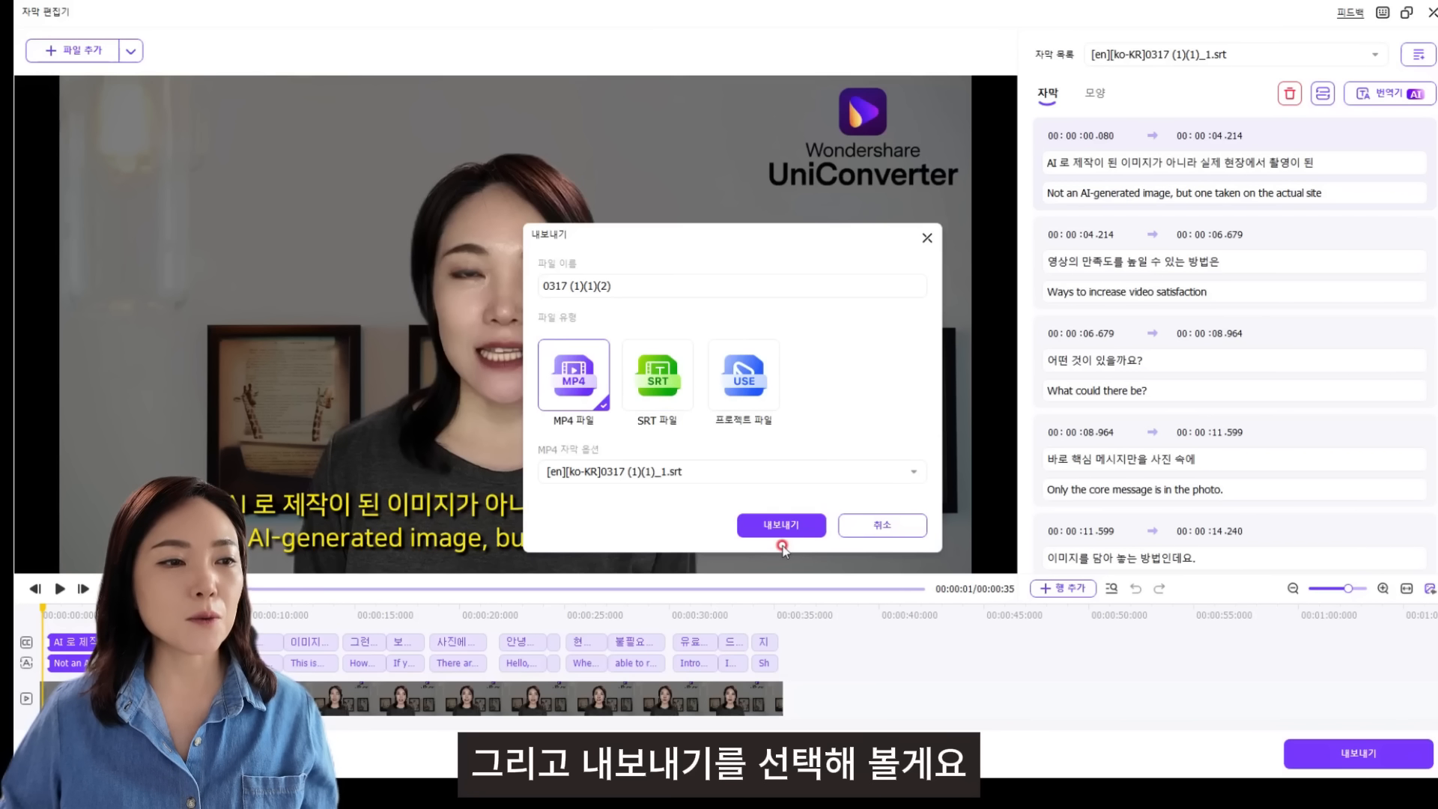